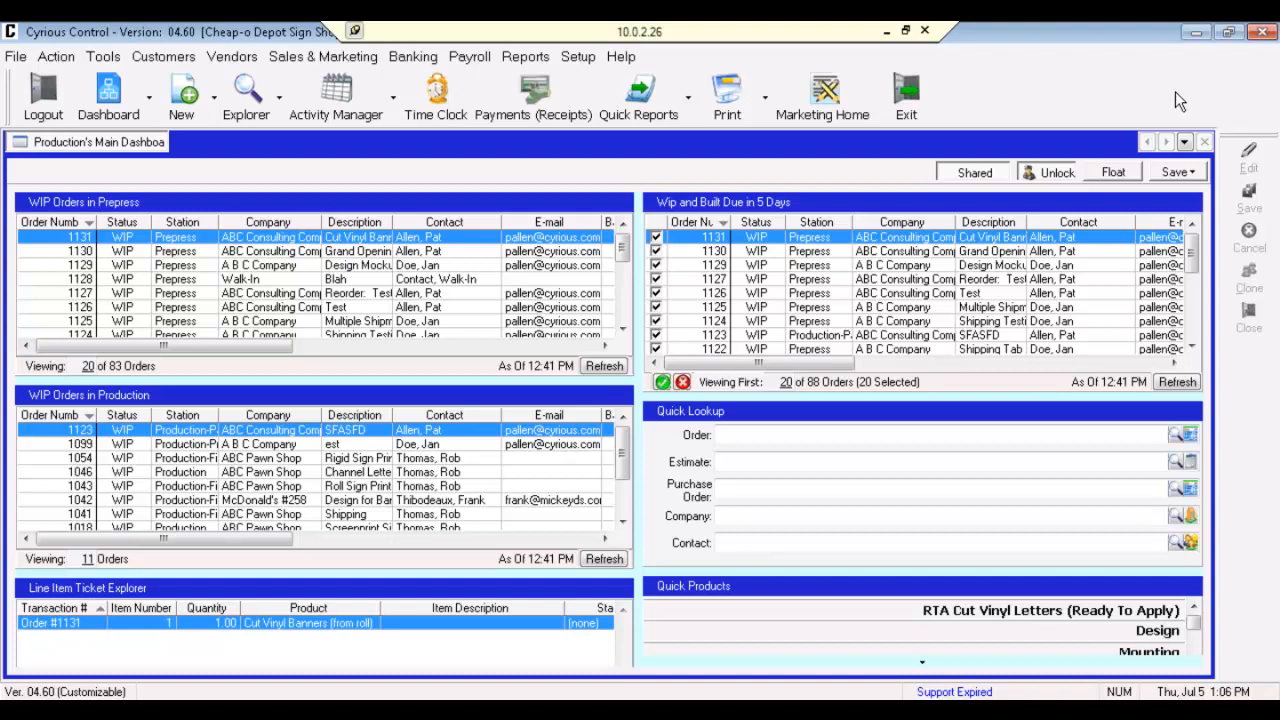
Open the modifier setup within the complete pricing setup.
left_click(578, 60)
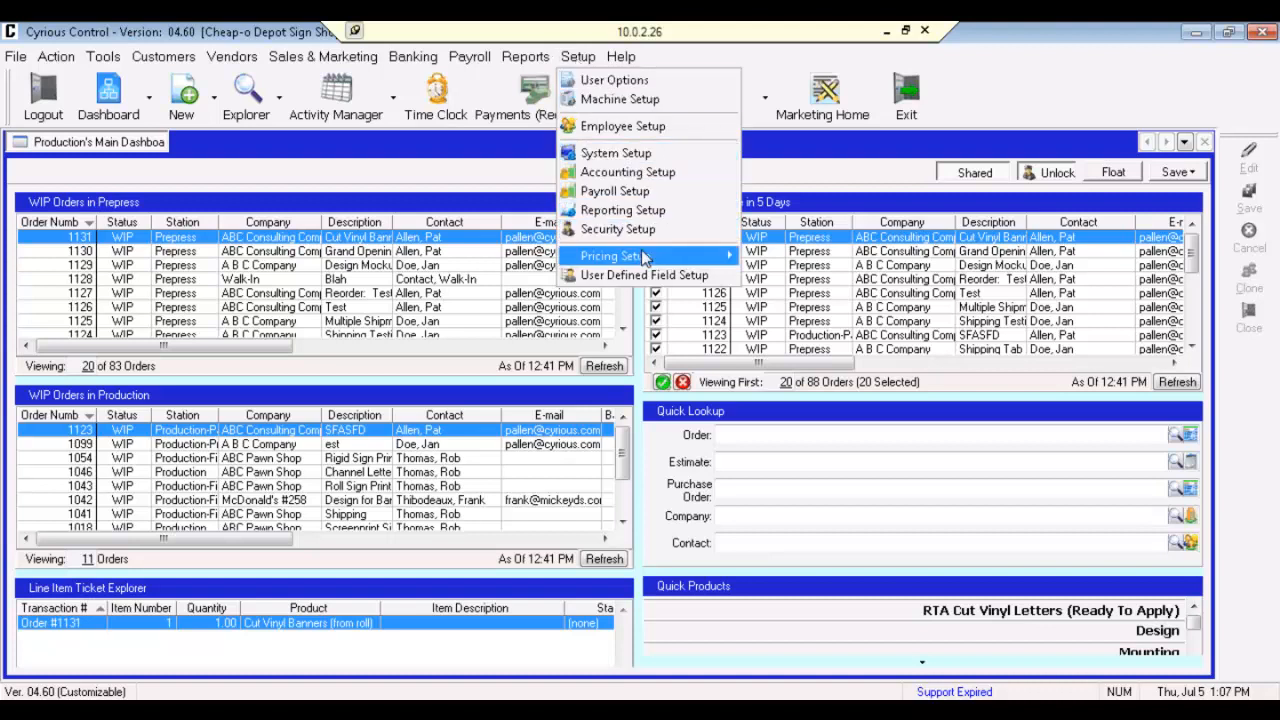
mouse_move(648, 258)
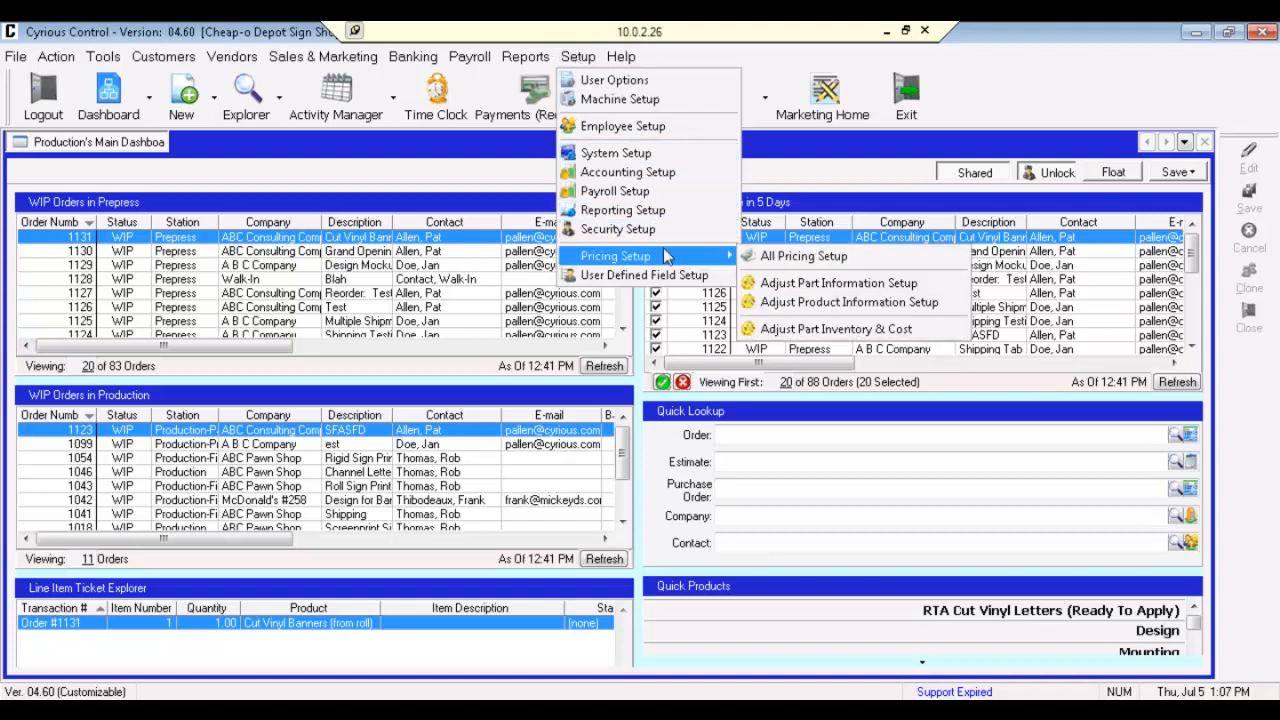
left_click(768, 261)
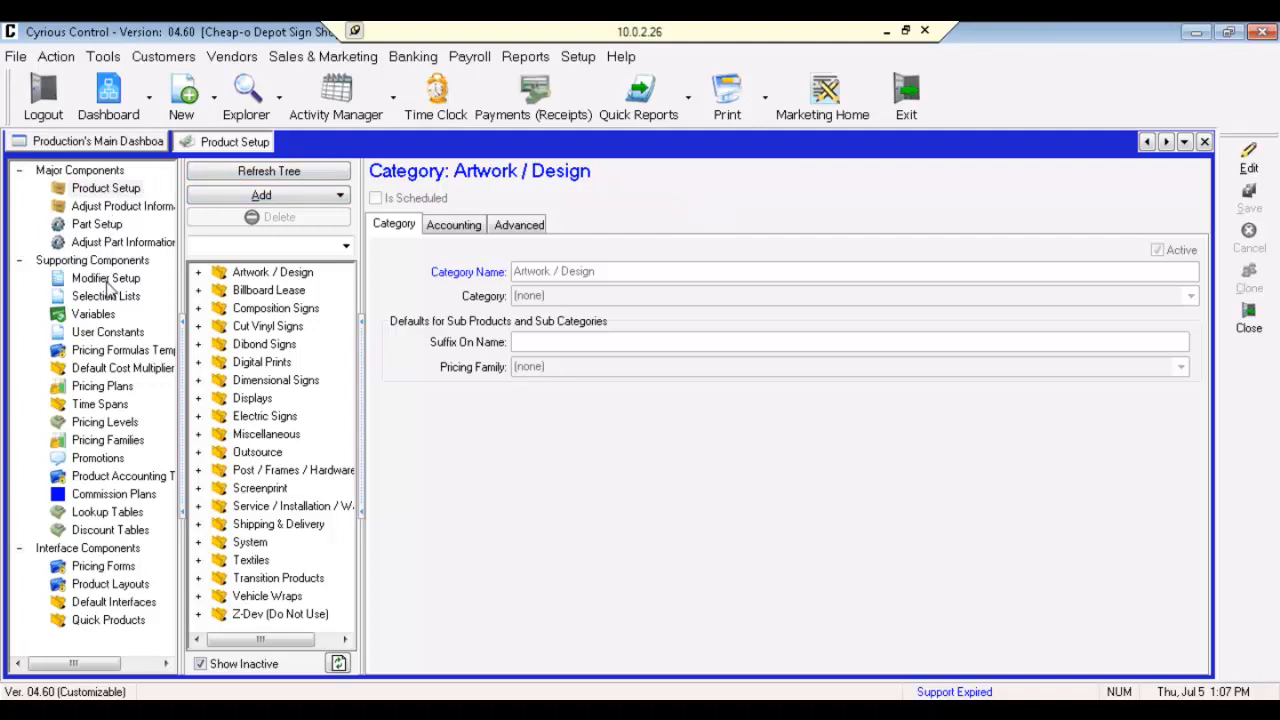
left_click(108, 281)
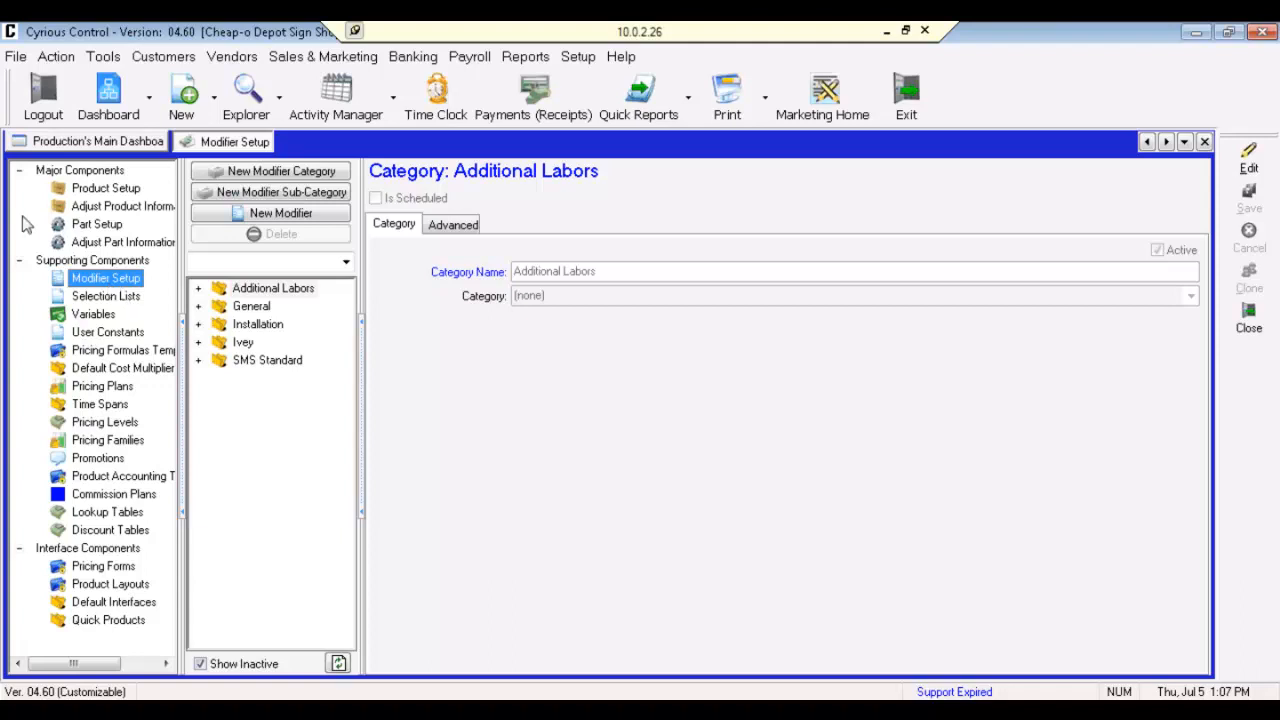
Create a new modifier in the General category with the modifier code Rush Charge.
left_click(198, 307)
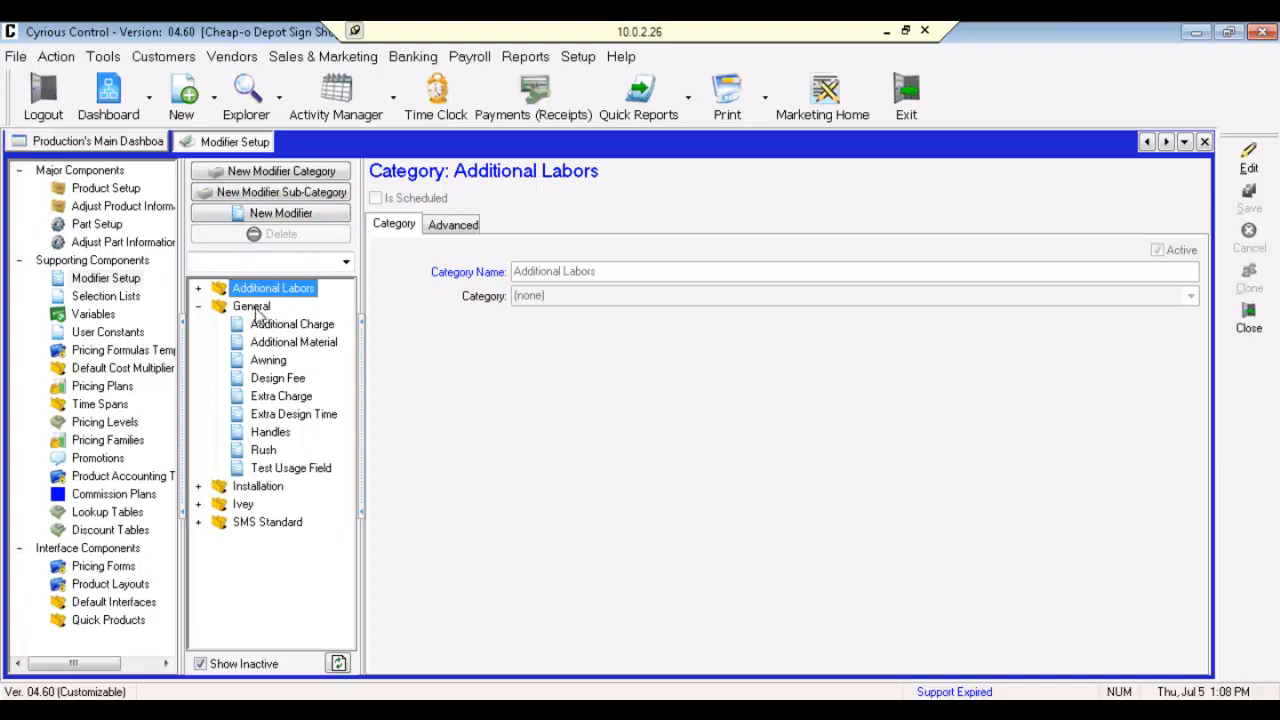
left_click(252, 307)
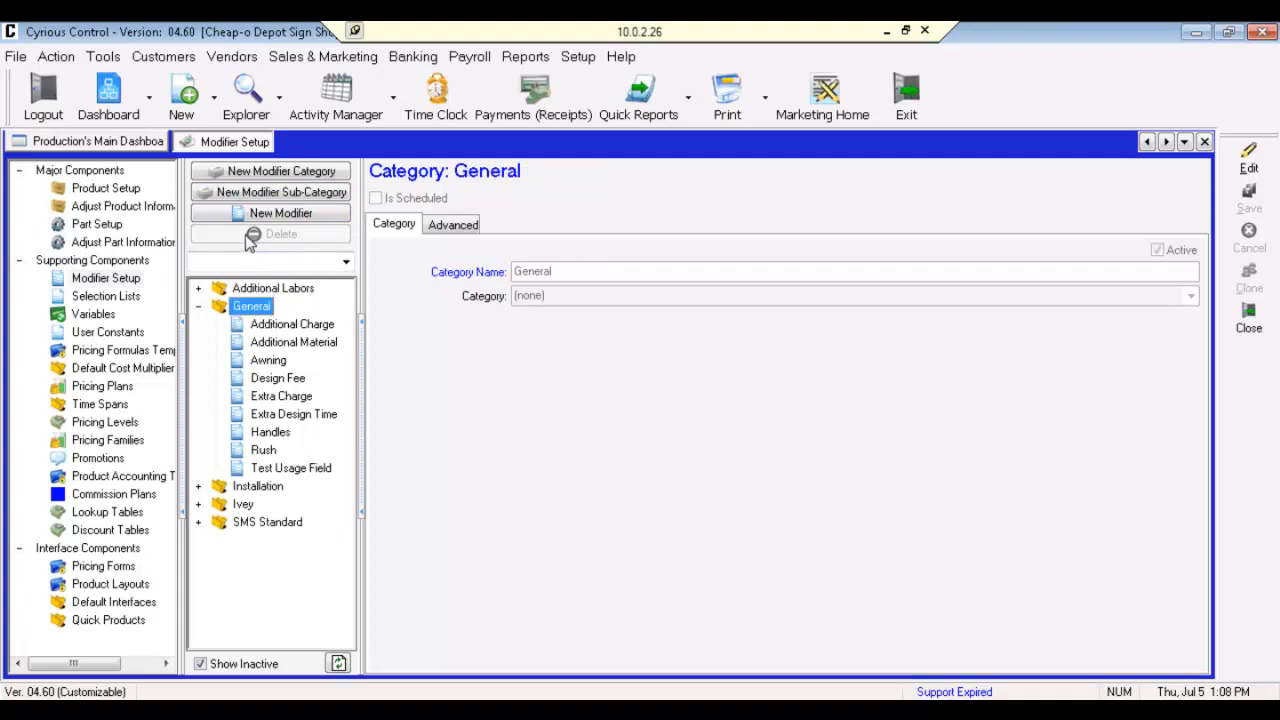
left_click(247, 214)
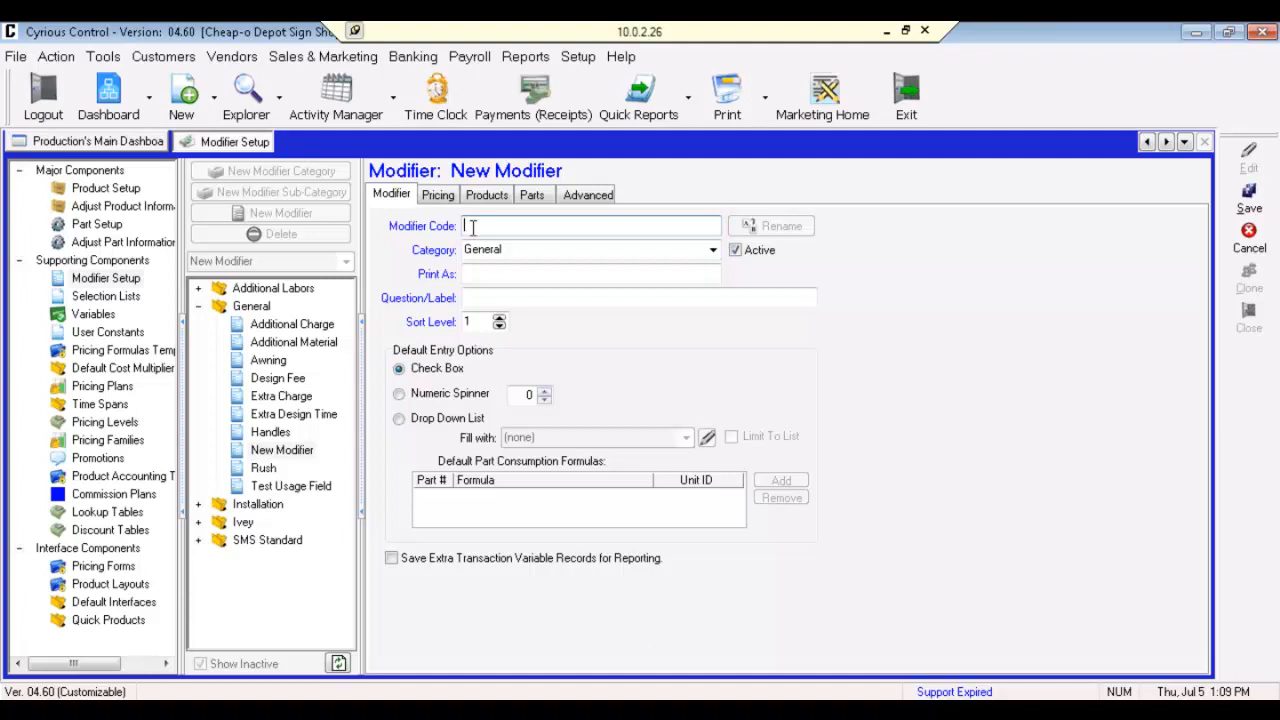
type("Rush Charge")
key("Tab")
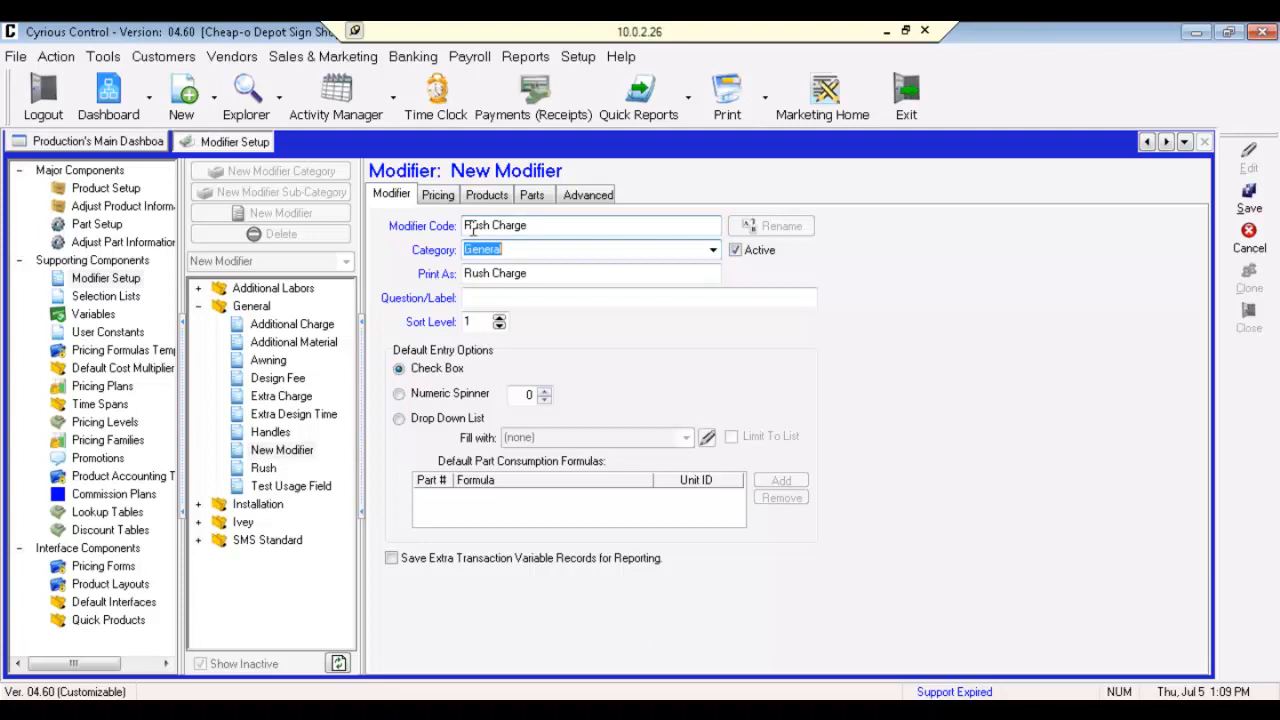
key("Tab")
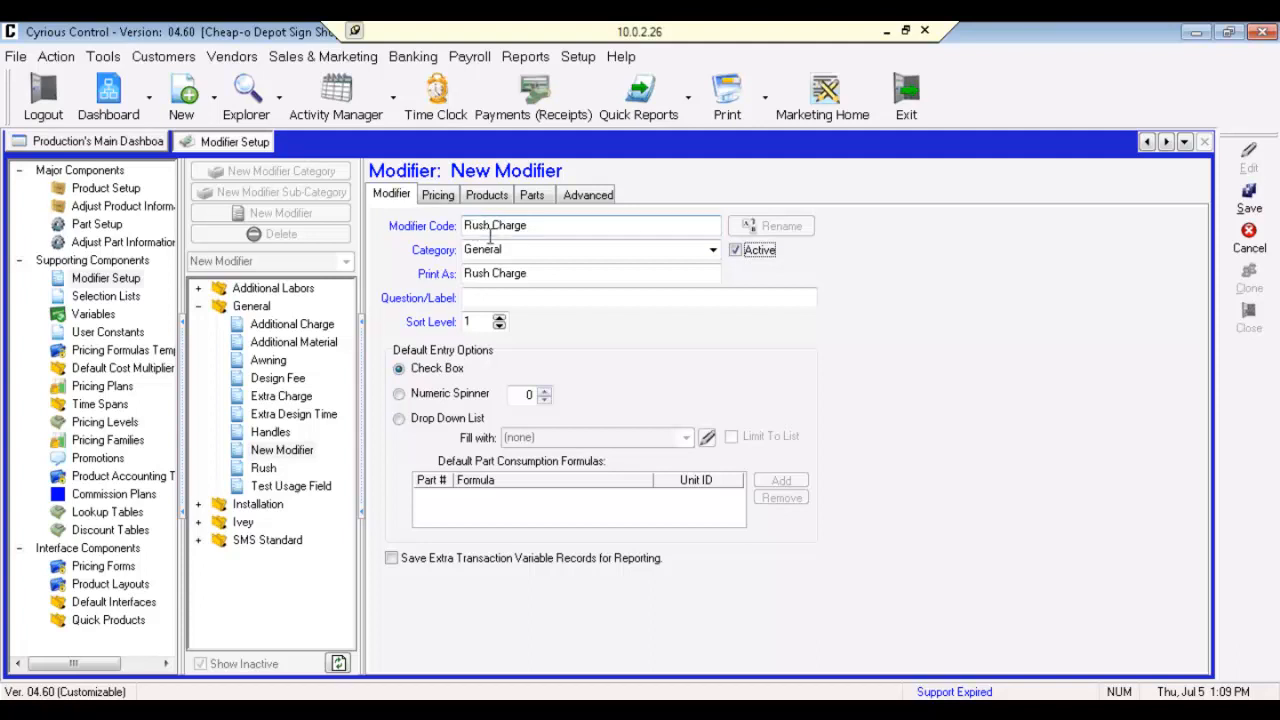
Set the modifier's question label to "Will there be a Rush?".
left_click(487, 296)
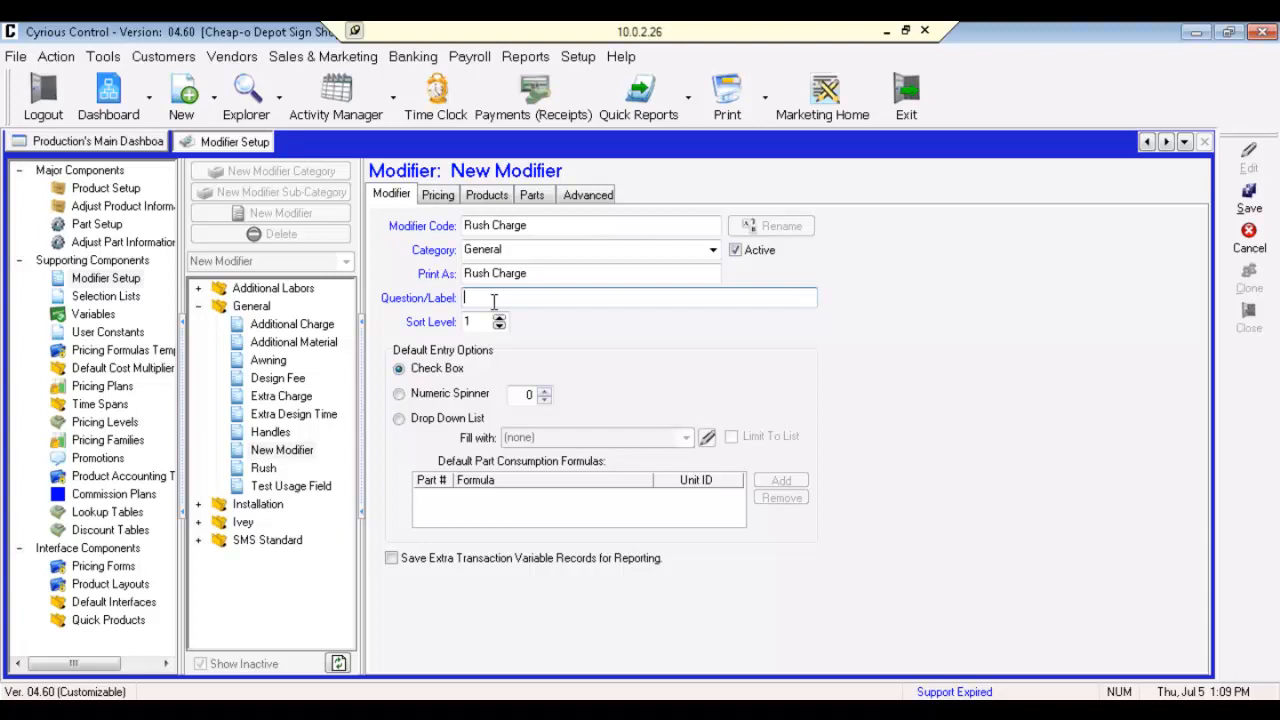
type("Will there be a Rush ")
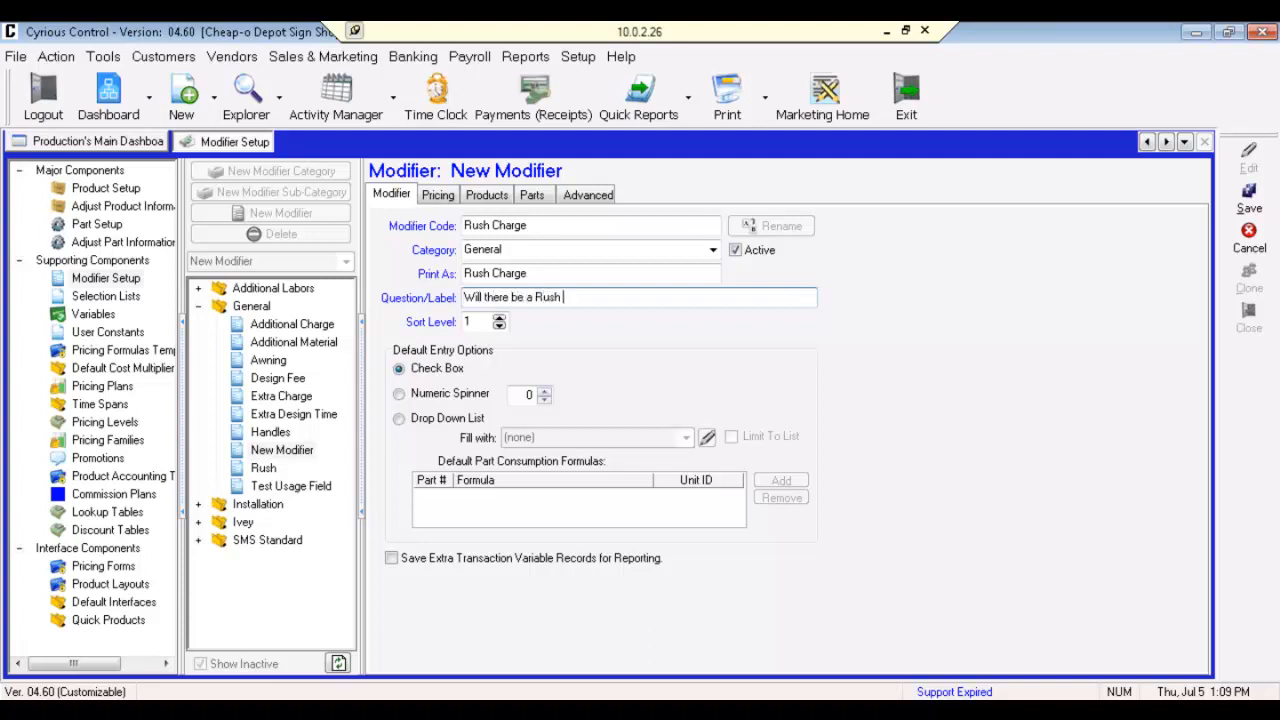
type("?")
Price the modifier by its own formula, PrediscountPrice * 15%.
left_click(437, 196)
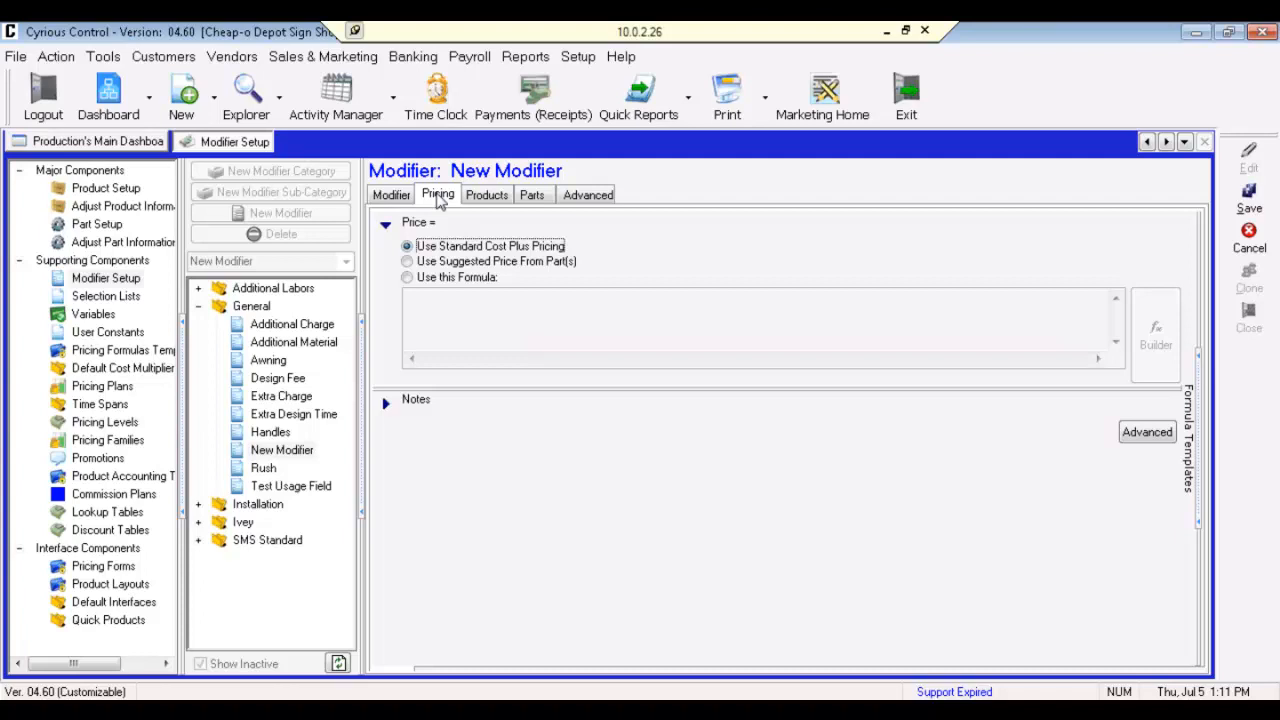
left_click(407, 278)
left_click(459, 303)
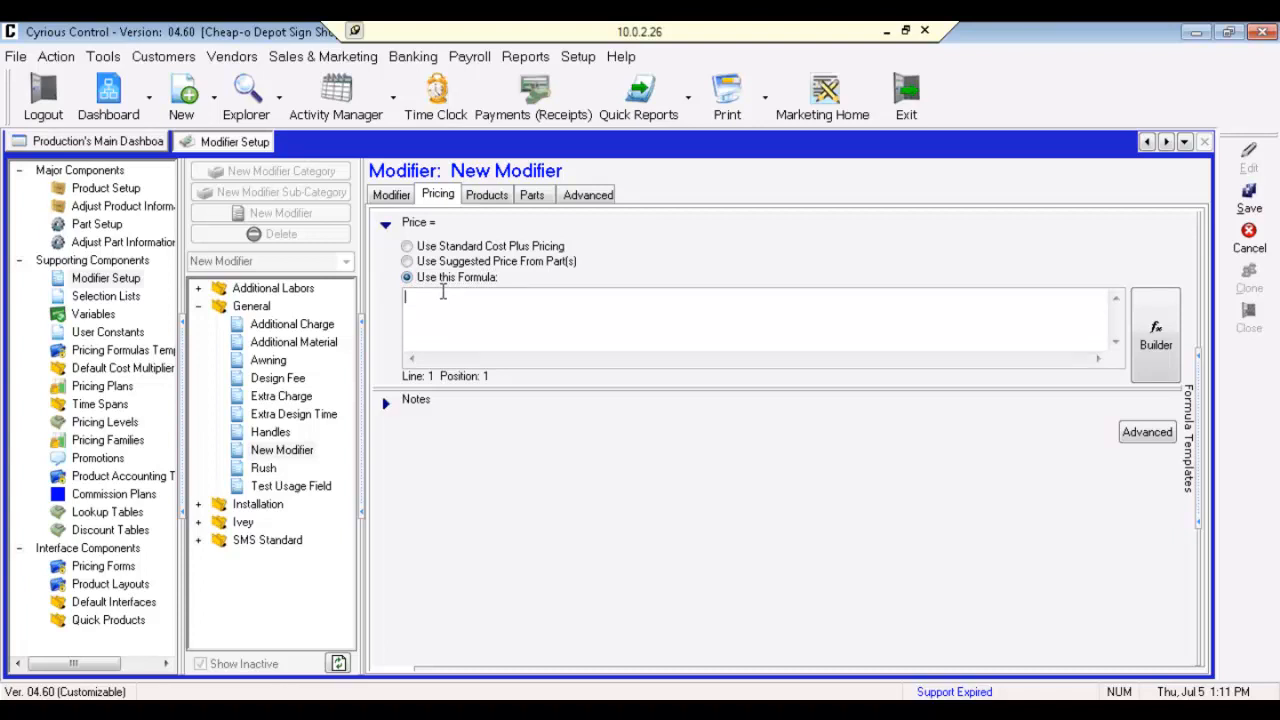
type("15")
double_click(443, 292)
type("PrediscountPrice * 15%")
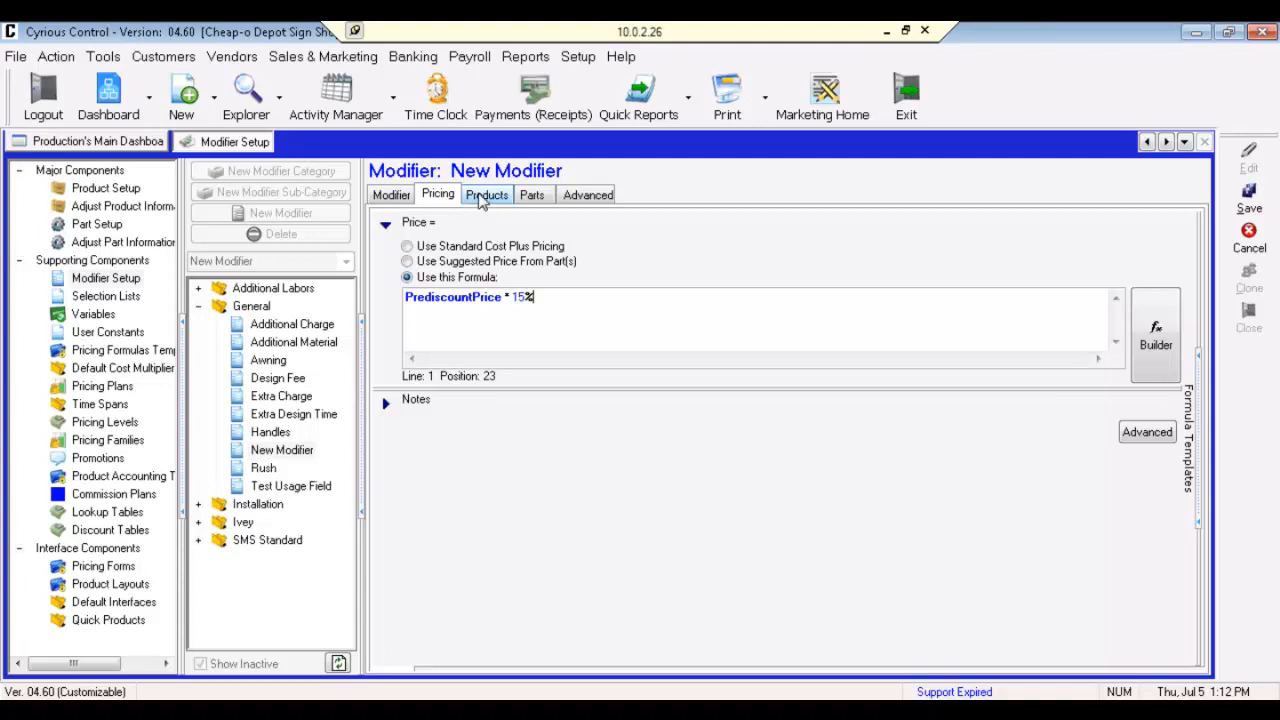
Start linking products to the modifier by adding Design from the Artwork / Design category to the selection.
left_click(484, 197)
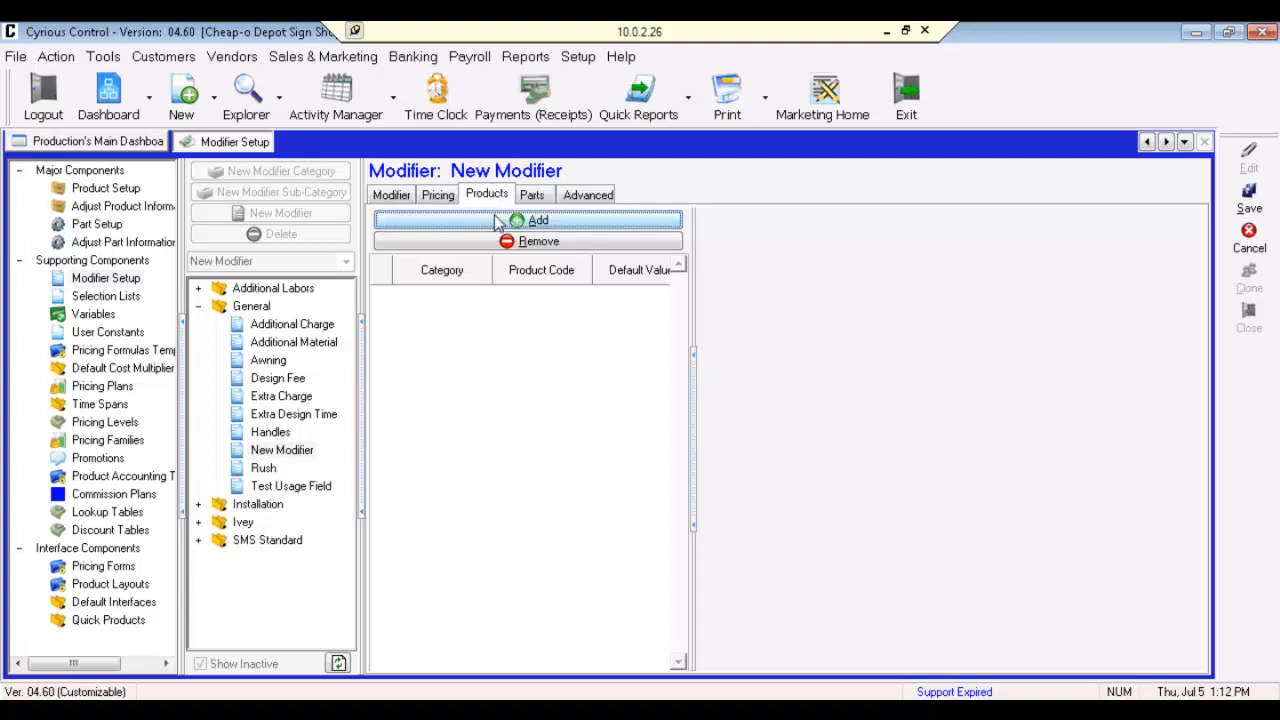
left_click(496, 222)
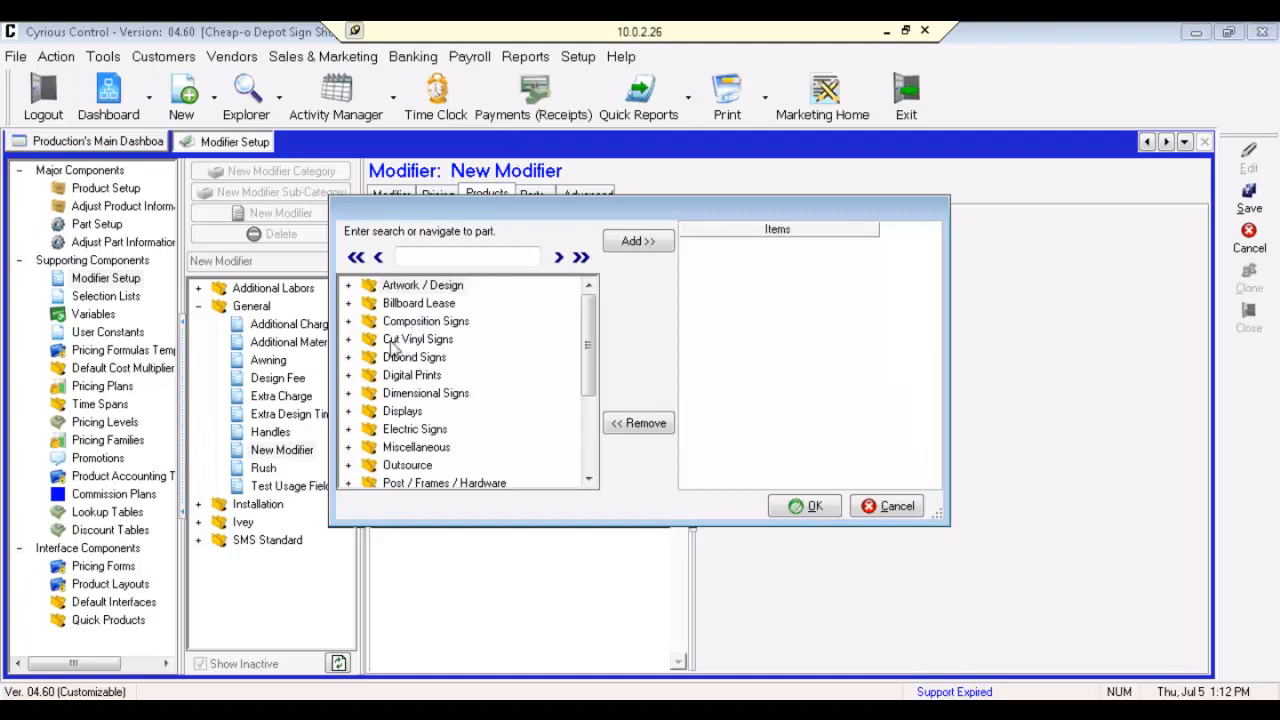
left_click(348, 286)
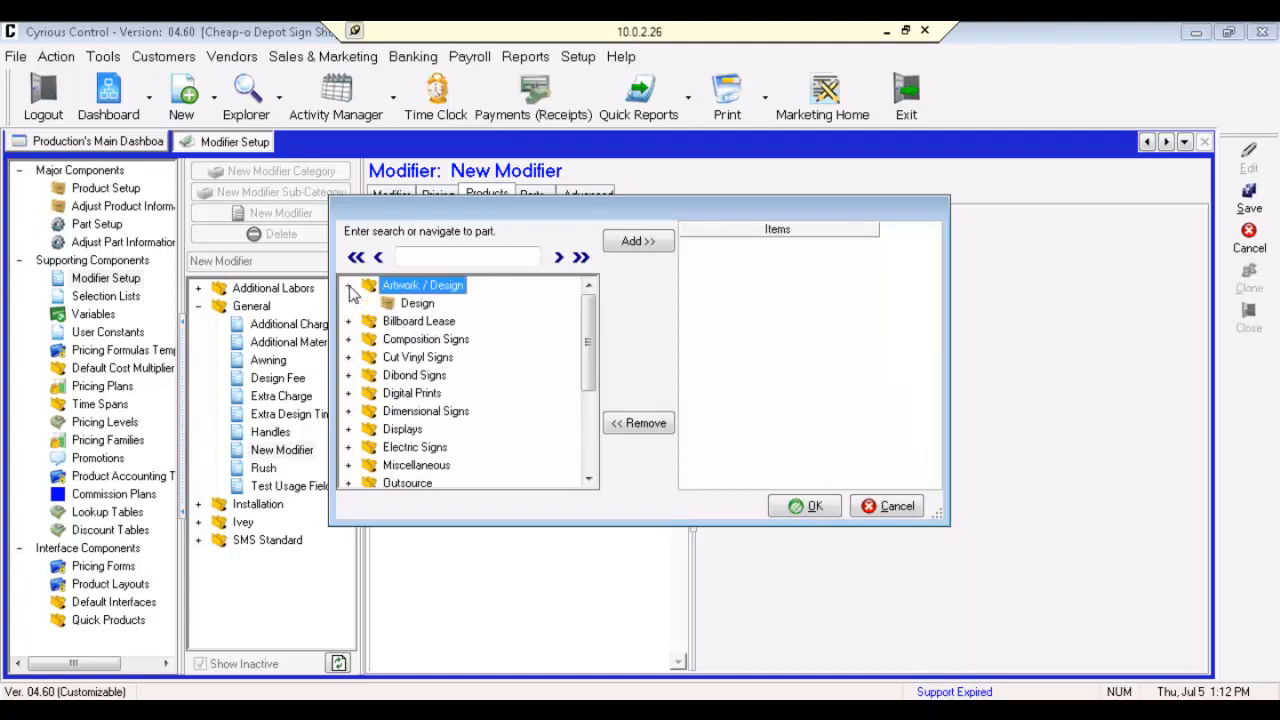
double_click(410, 304)
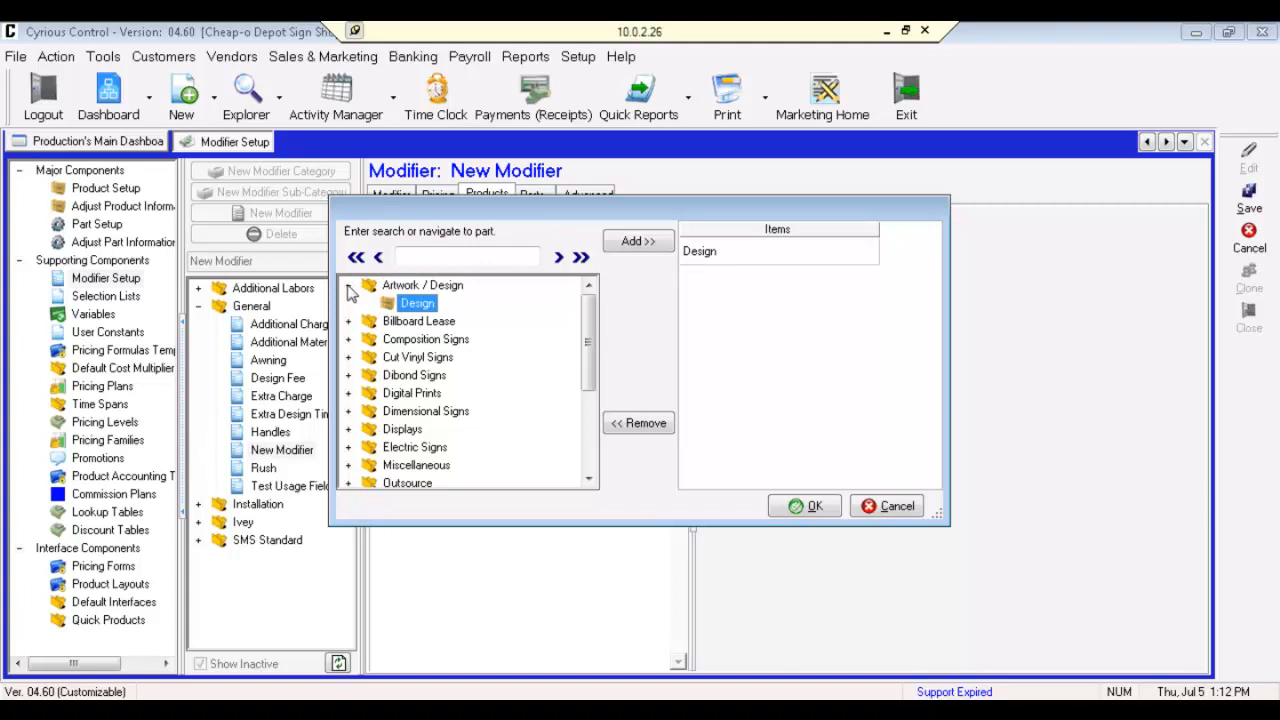
left_click(349, 287)
Add Rigid Sign Print and Roll Sign Print from the Digital Prints category to the product selection.
left_click(349, 377)
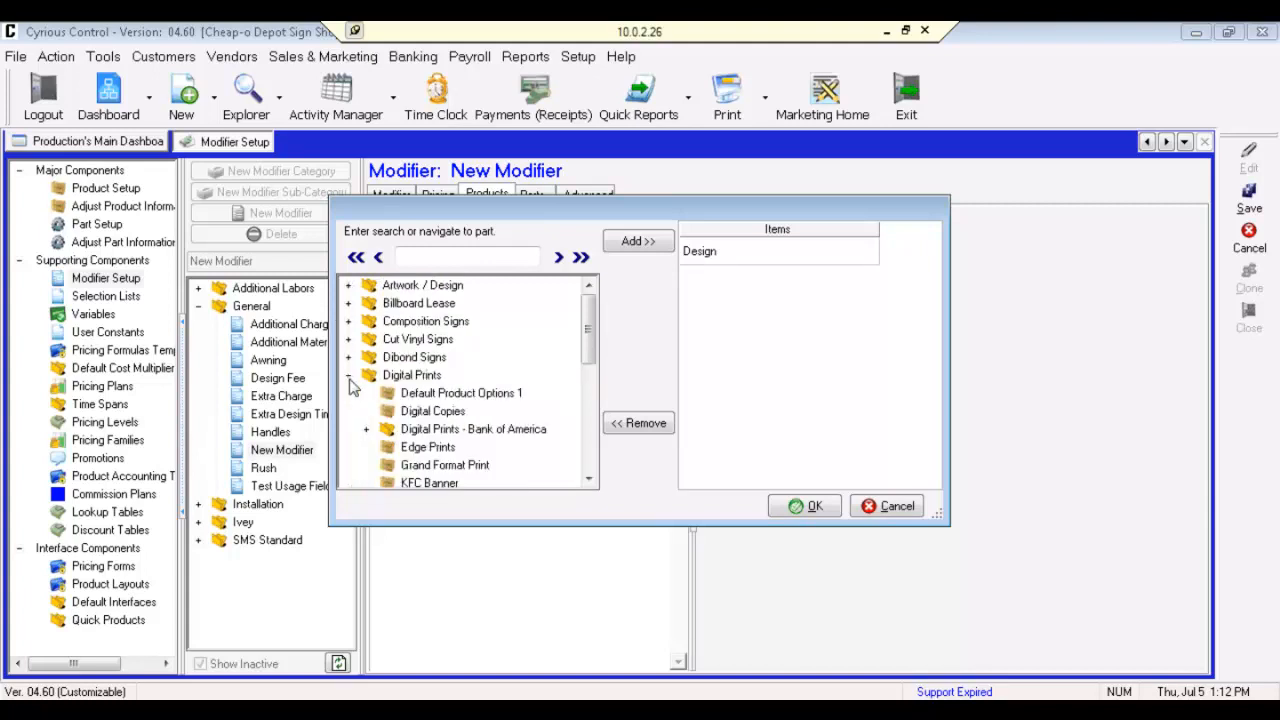
left_click(589, 479)
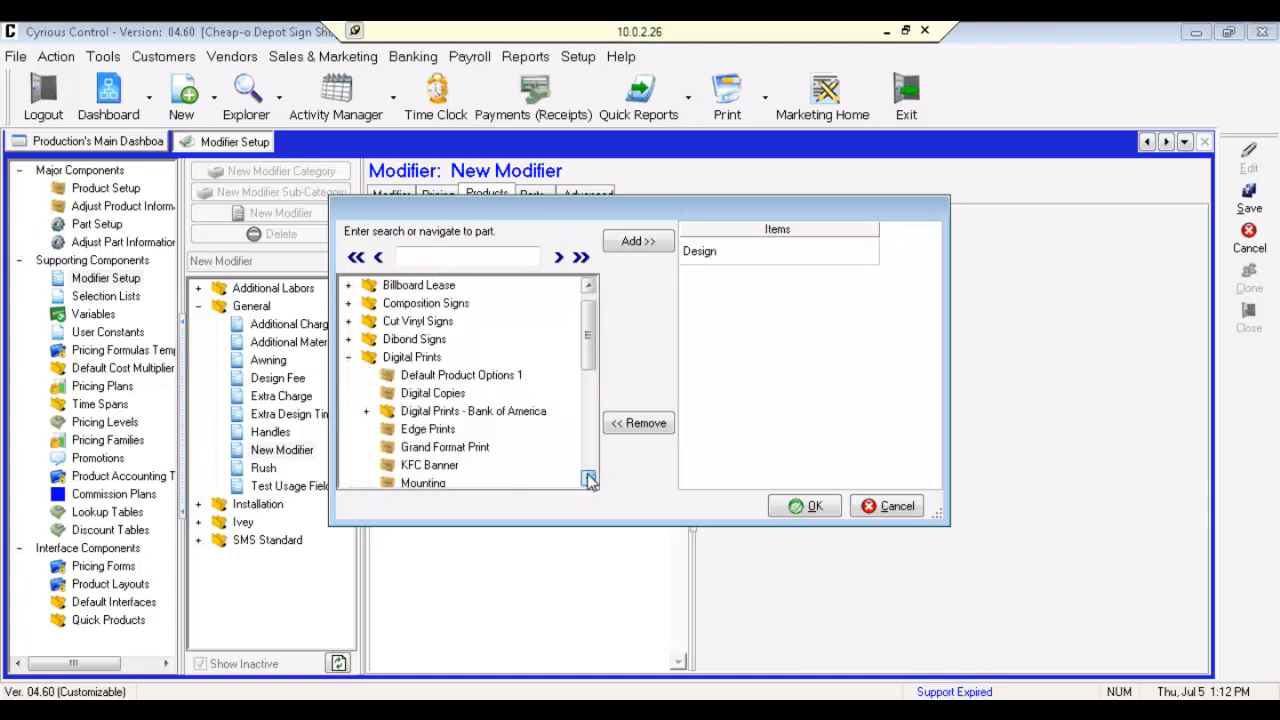
left_click(589, 479)
left_click(589, 479)
left_click(589, 479)
left_click(589, 479)
left_click(437, 431)
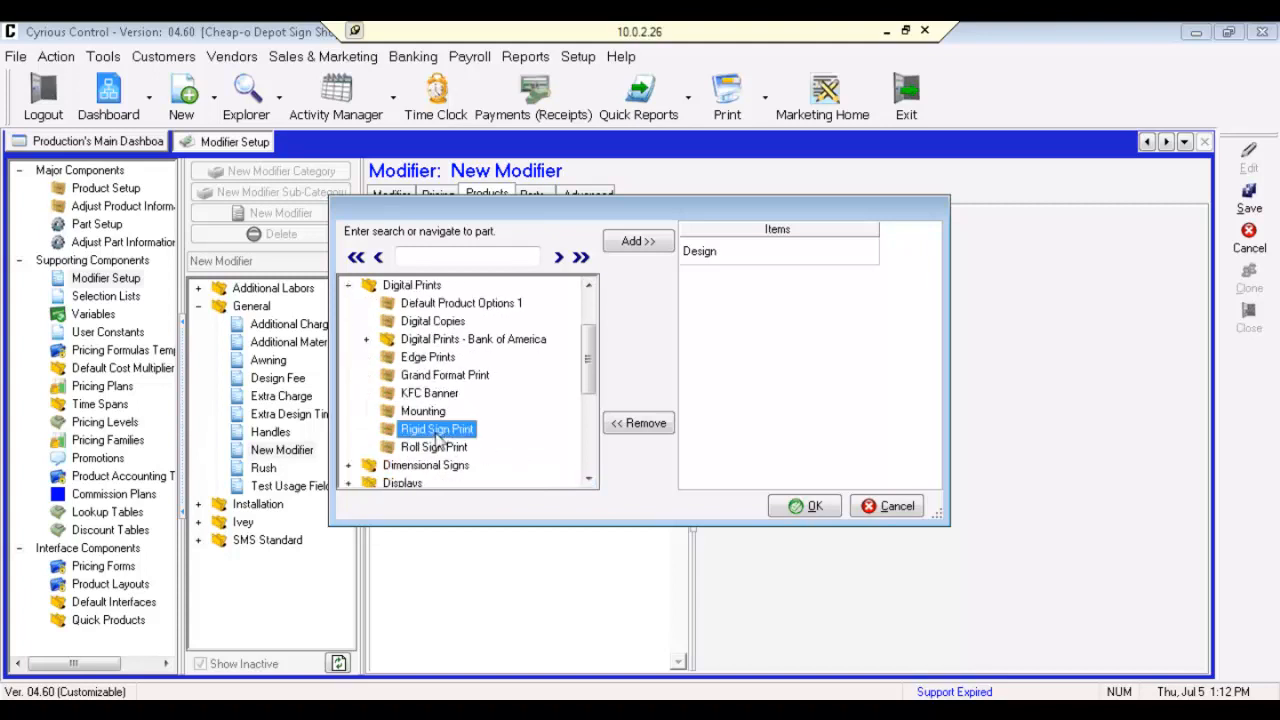
double_click(437, 433)
double_click(434, 448)
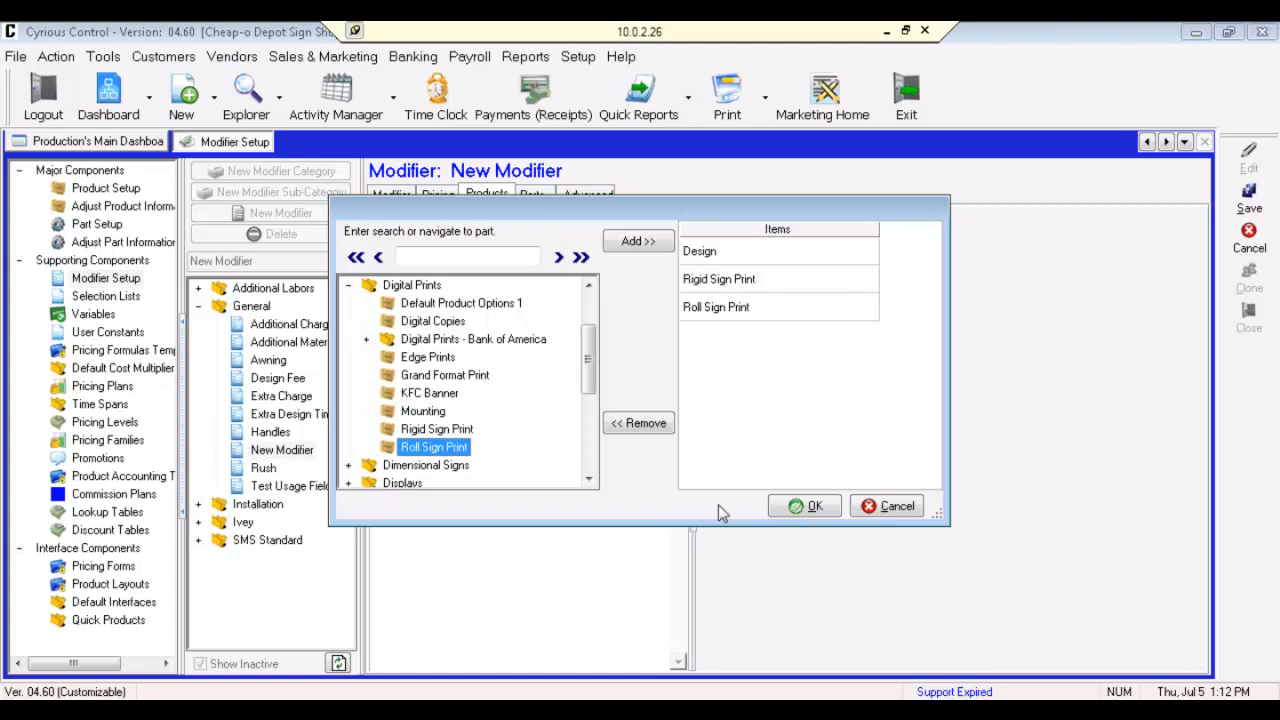
Accept the product selection and save the Rush Charge modifier without linking any parts.
left_click(808, 506)
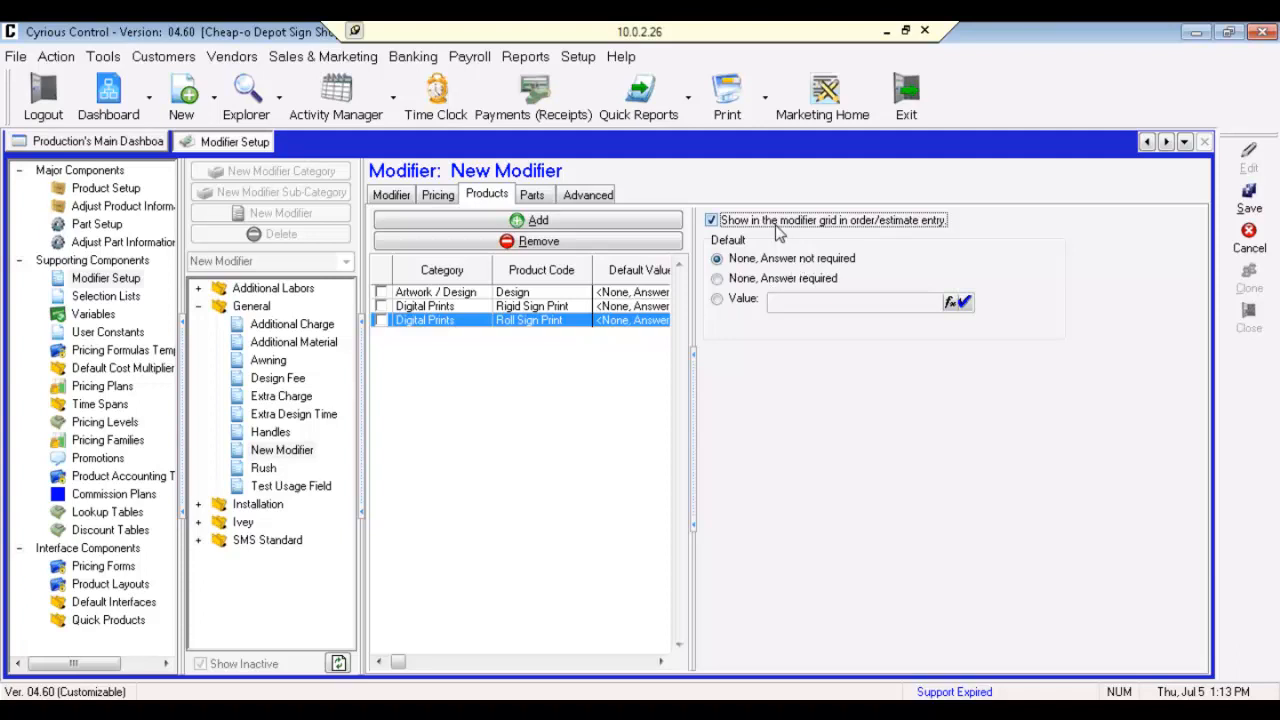
left_click(545, 198)
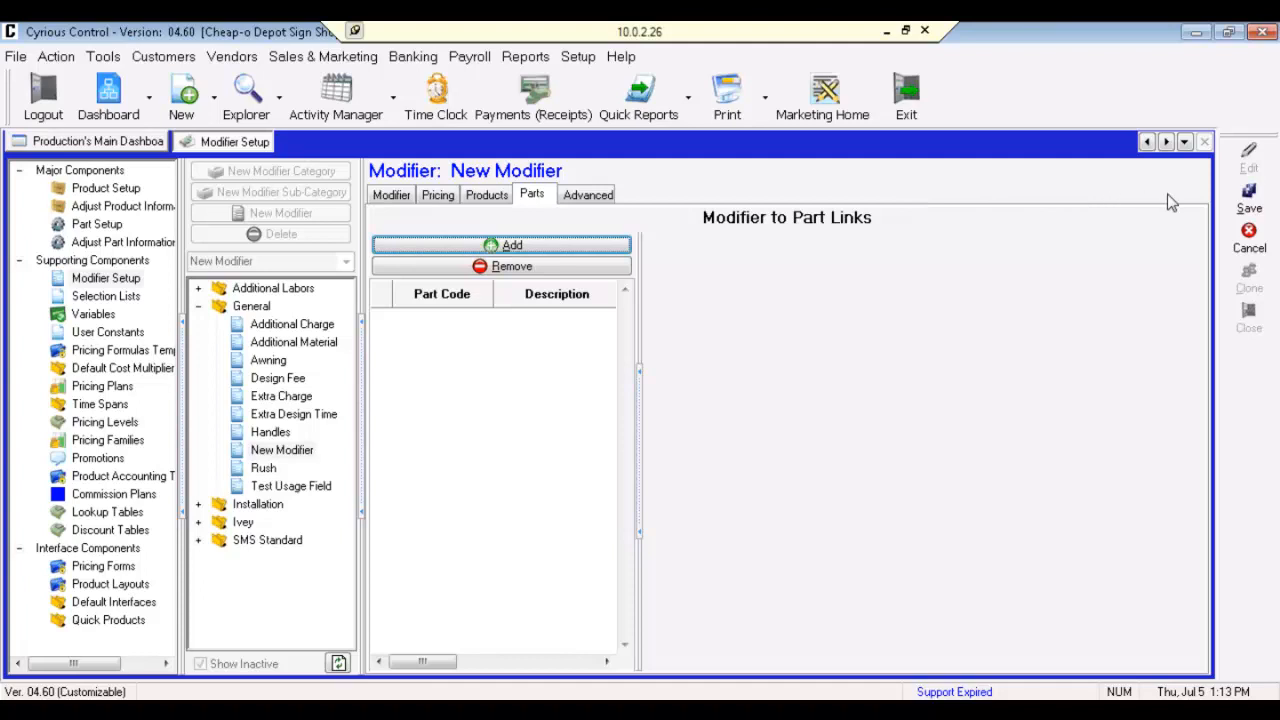
left_click(1240, 204)
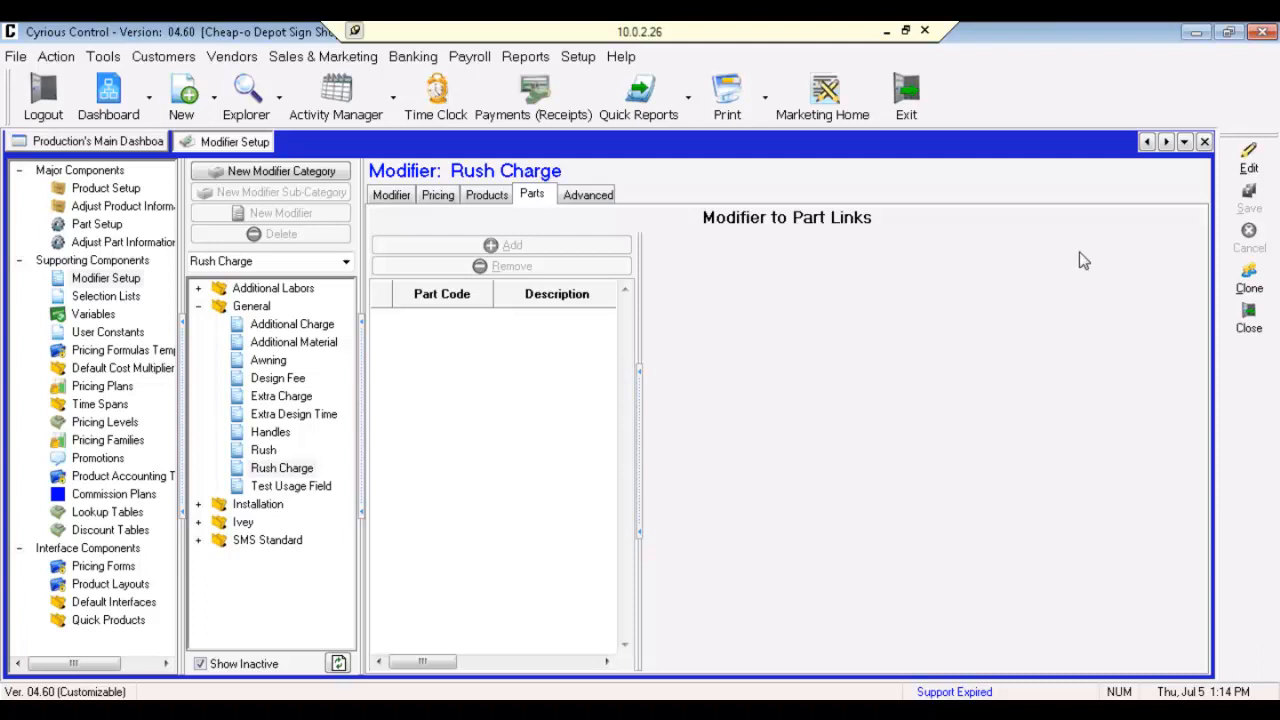
Create another General modifier with the code Print Labor and the question label "Extra Print Labor?".
left_click(260, 308)
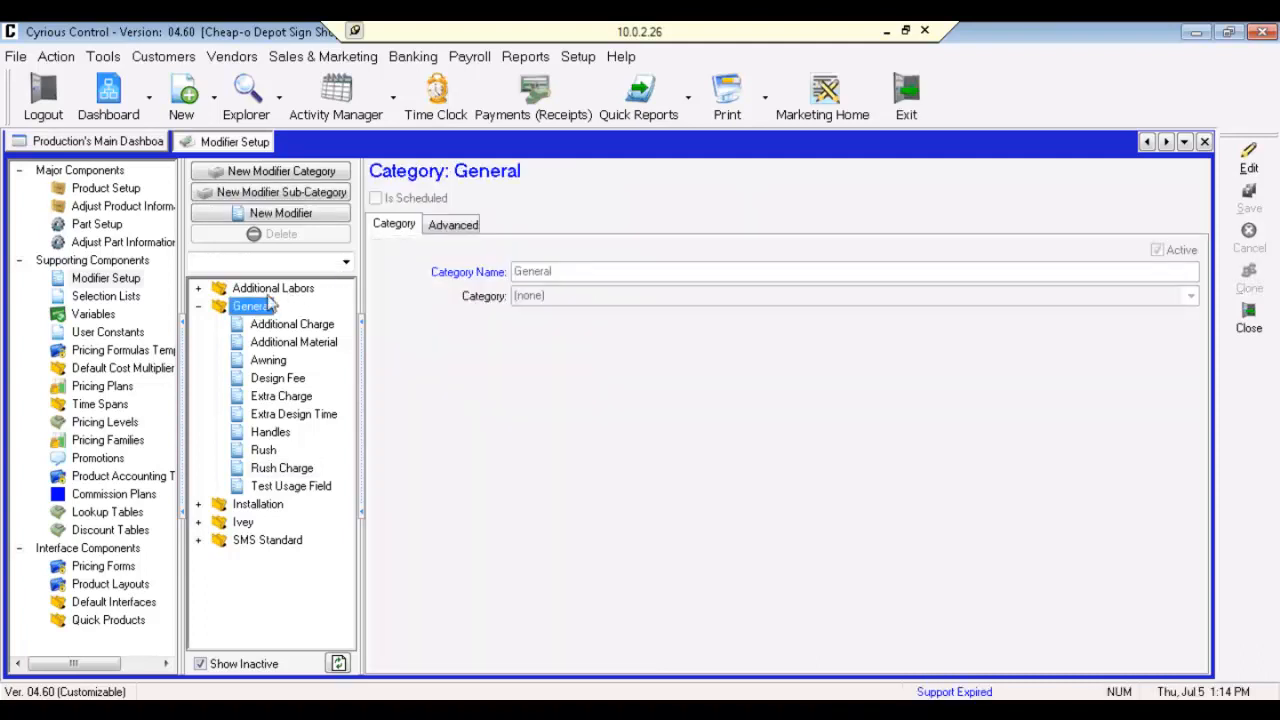
left_click(268, 218)
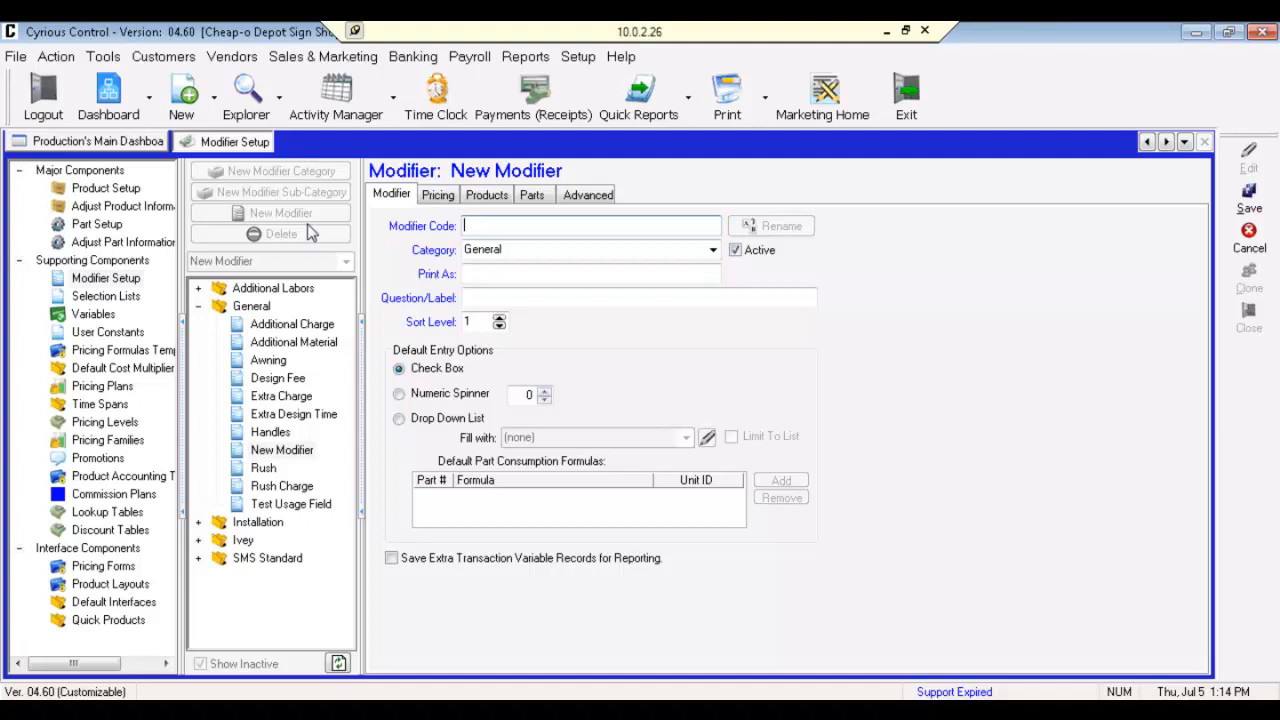
type("Print Labor")
key("Tab")
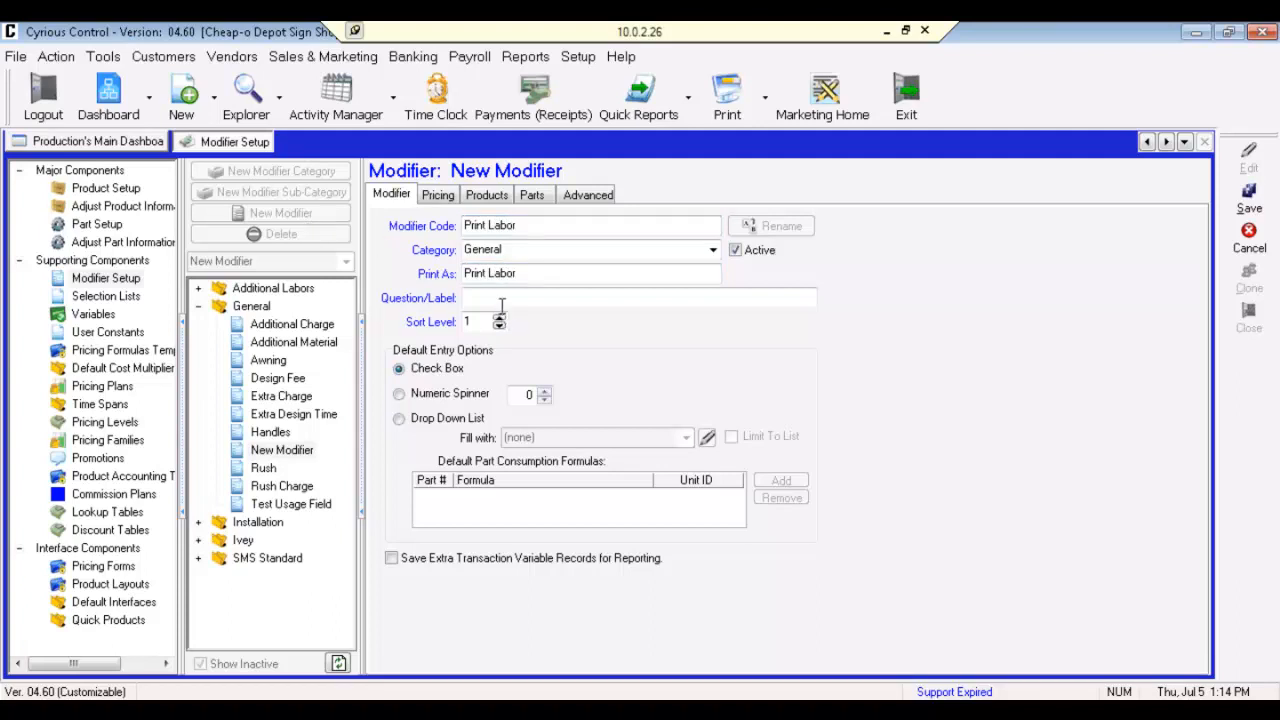
left_click(503, 297)
type("Extra Print Labor?")
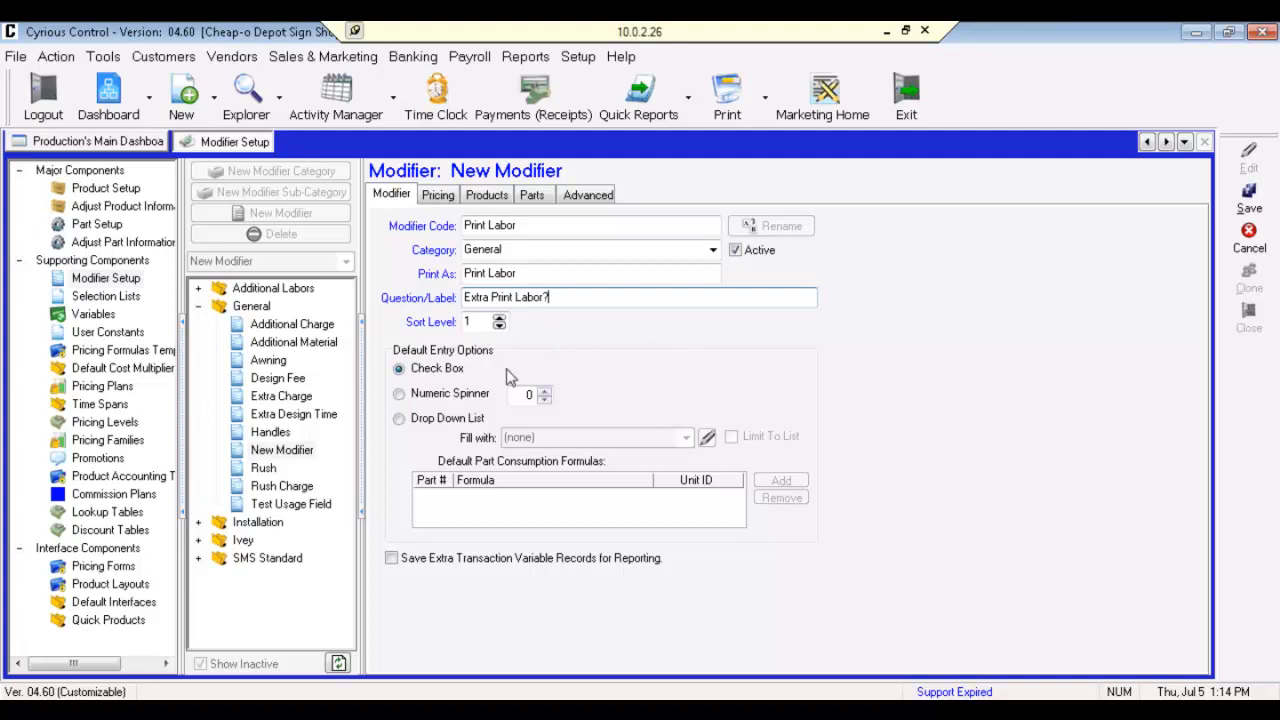
Set the modifier's default entry to Numeric Spinner and its price to the suggested price from parts.
left_click(420, 396)
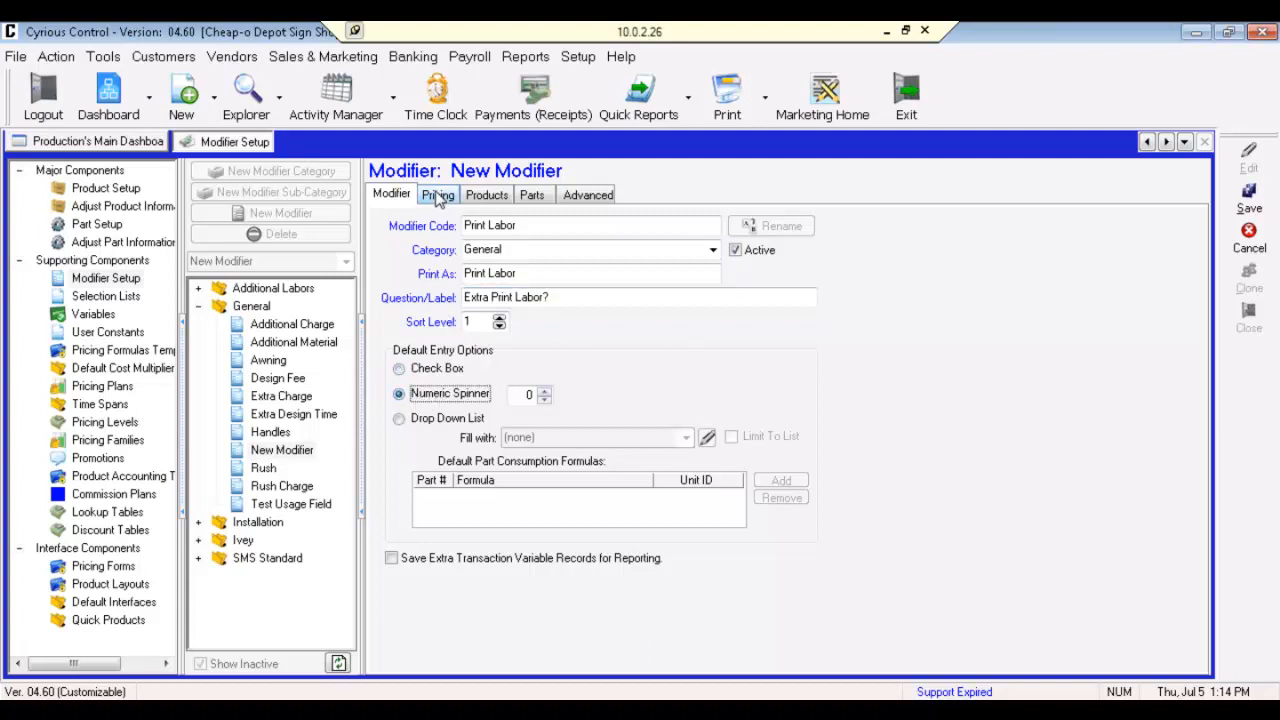
left_click(438, 197)
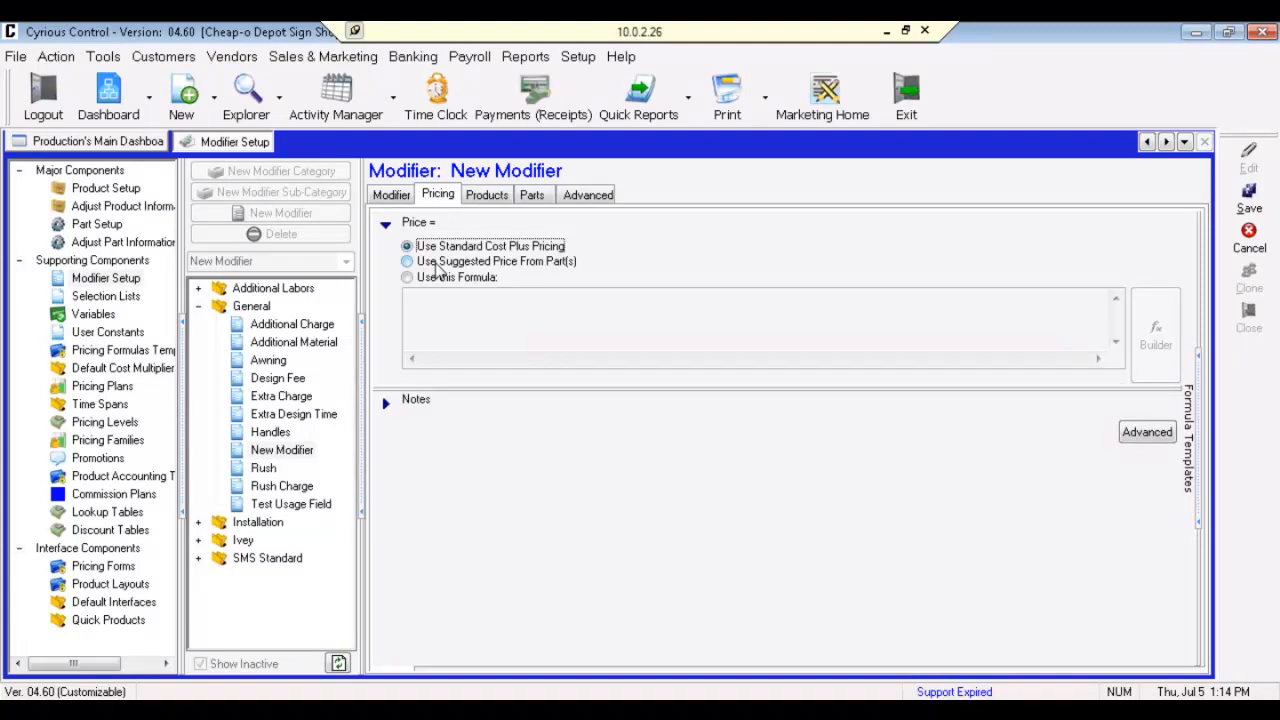
left_click(437, 264)
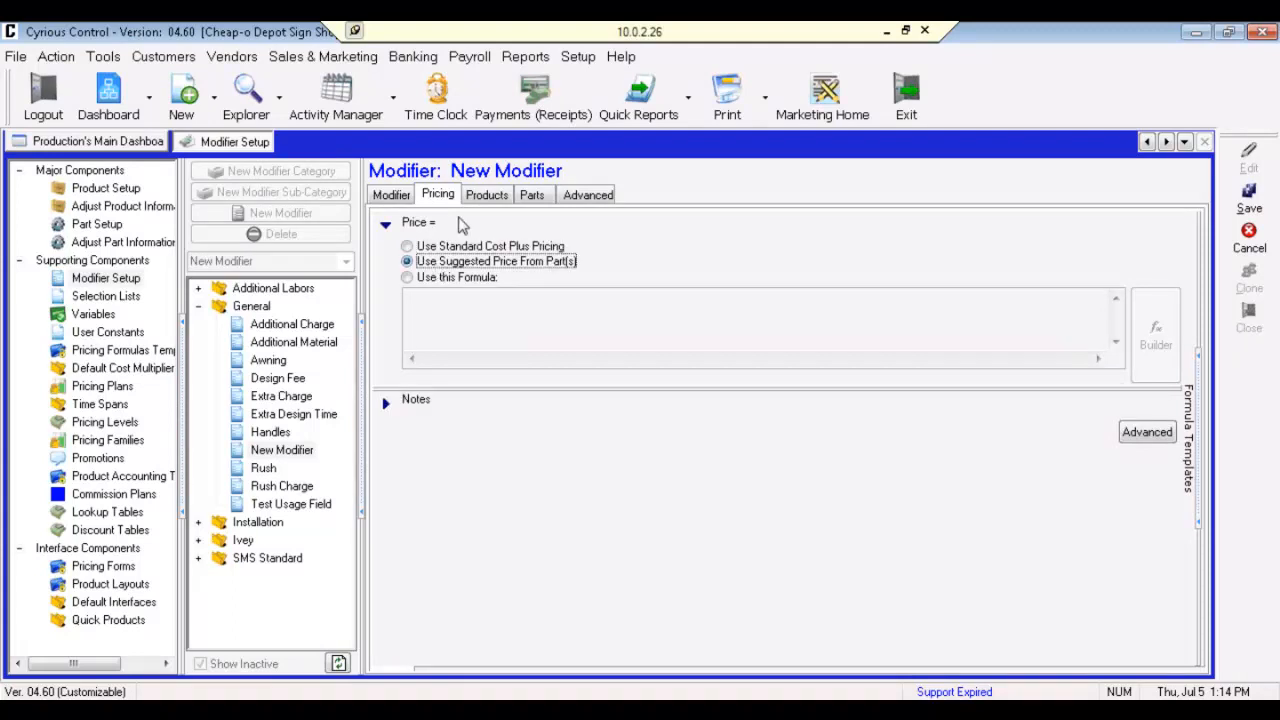
Start linking products to the new modifier by adding Design from the Artwork / Design category to the selection.
left_click(483, 200)
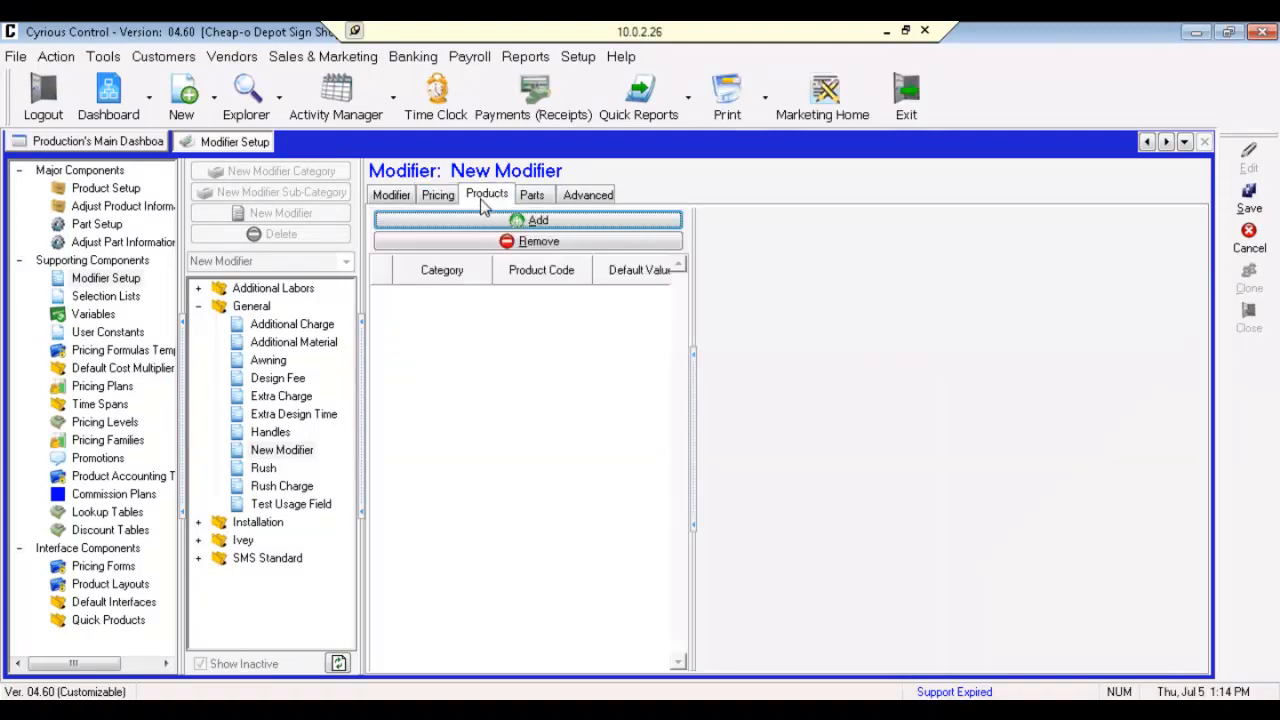
left_click(485, 222)
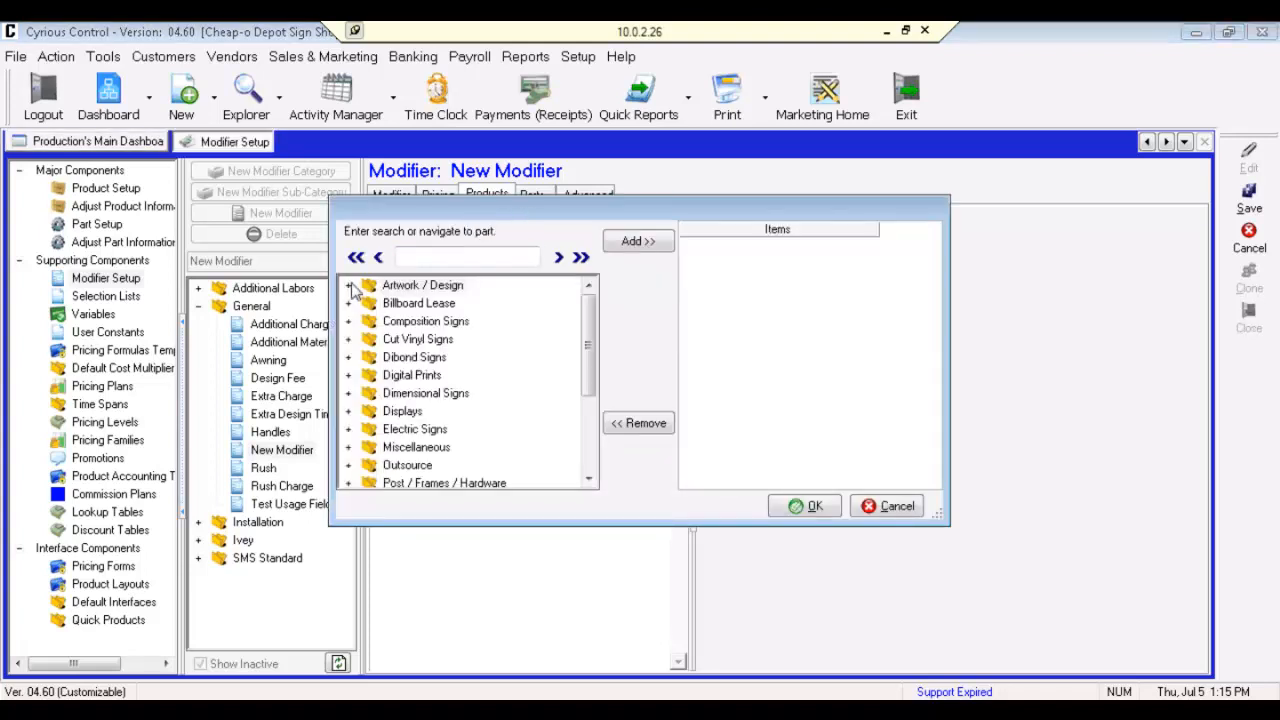
left_click(350, 286)
double_click(406, 305)
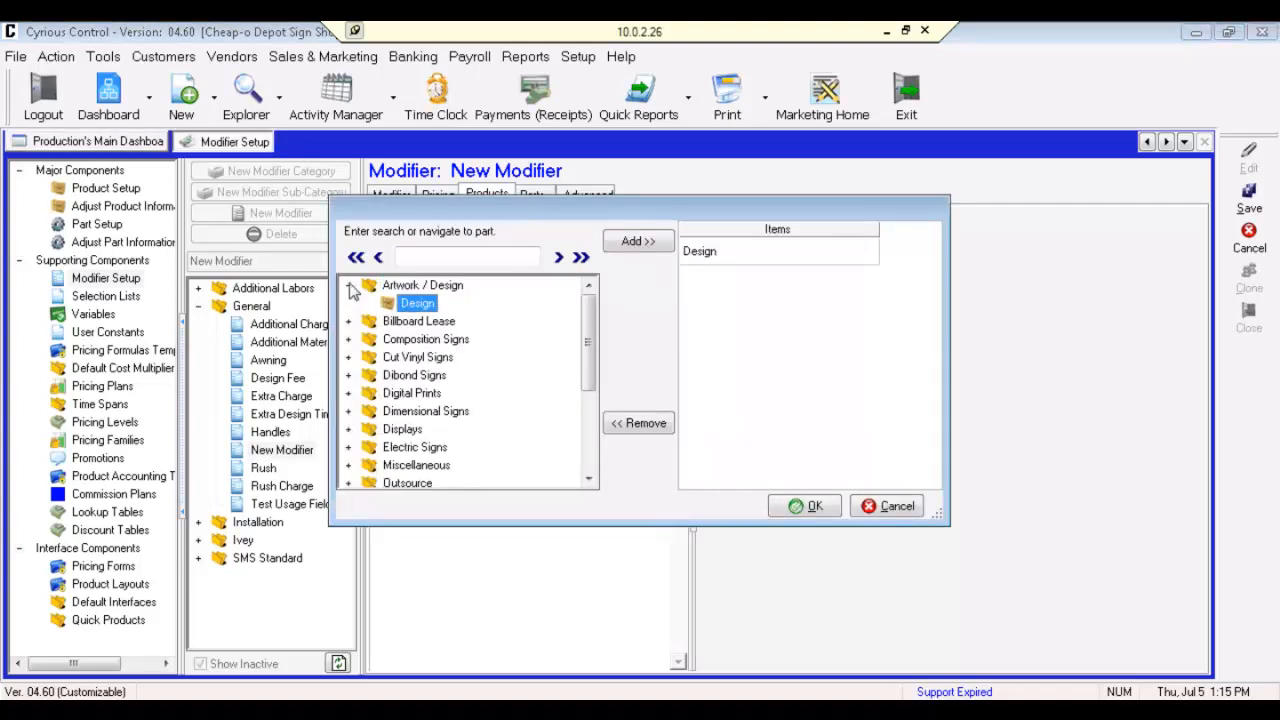
left_click(349, 287)
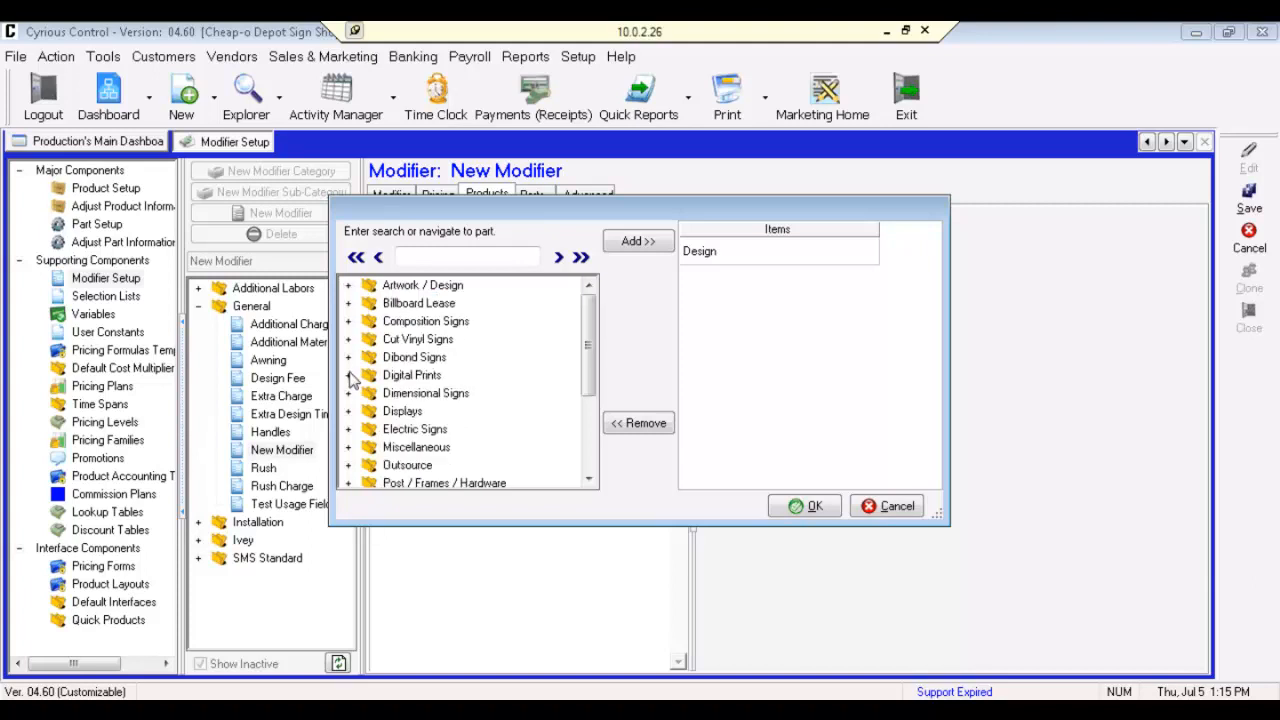
Add Roll Sign Print and Rigid Sign Print from the Digital Prints category and accept the product selection.
left_click(348, 375)
left_click(588, 479)
left_click(588, 479)
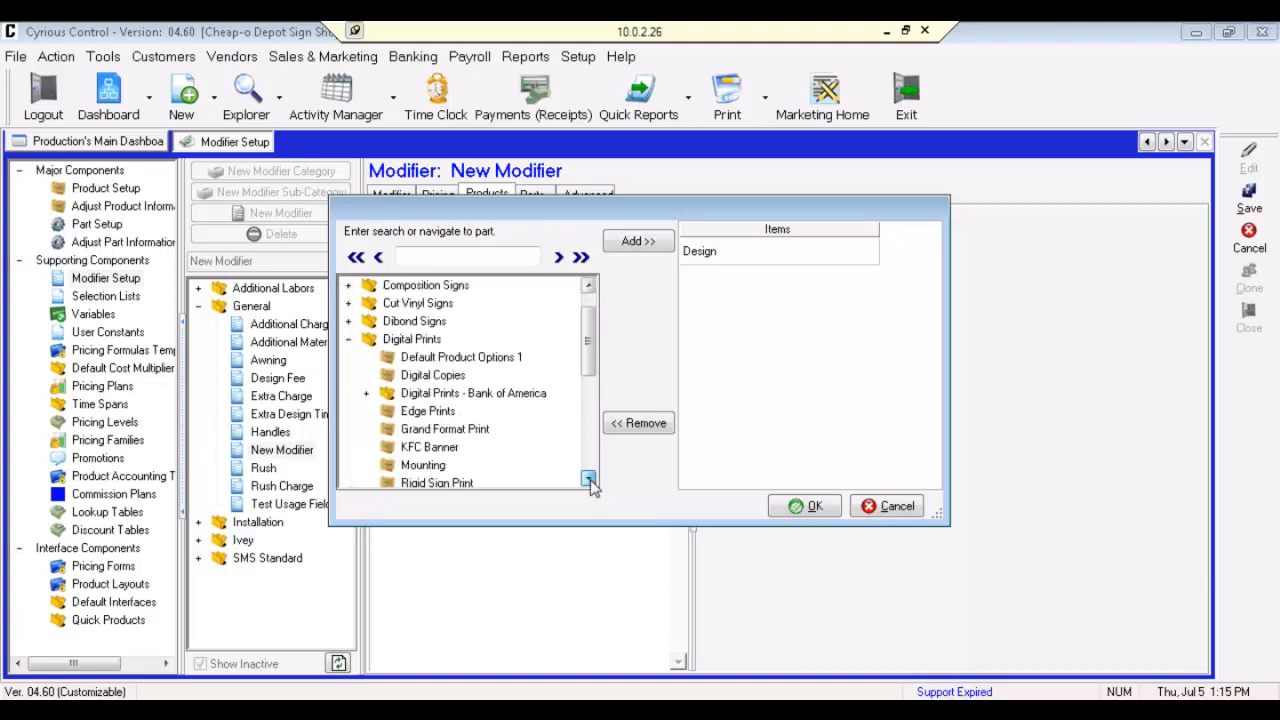
double_click(588, 479)
double_click(465, 466)
double_click(453, 450)
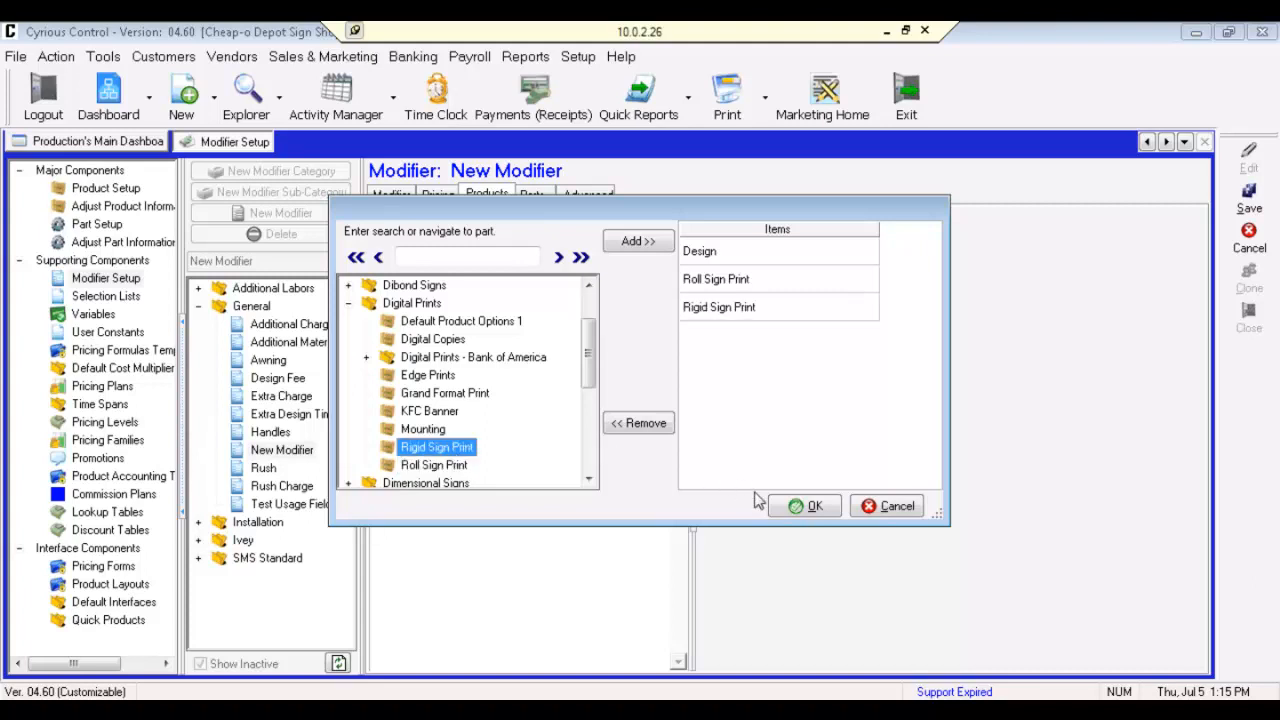
left_click(779, 506)
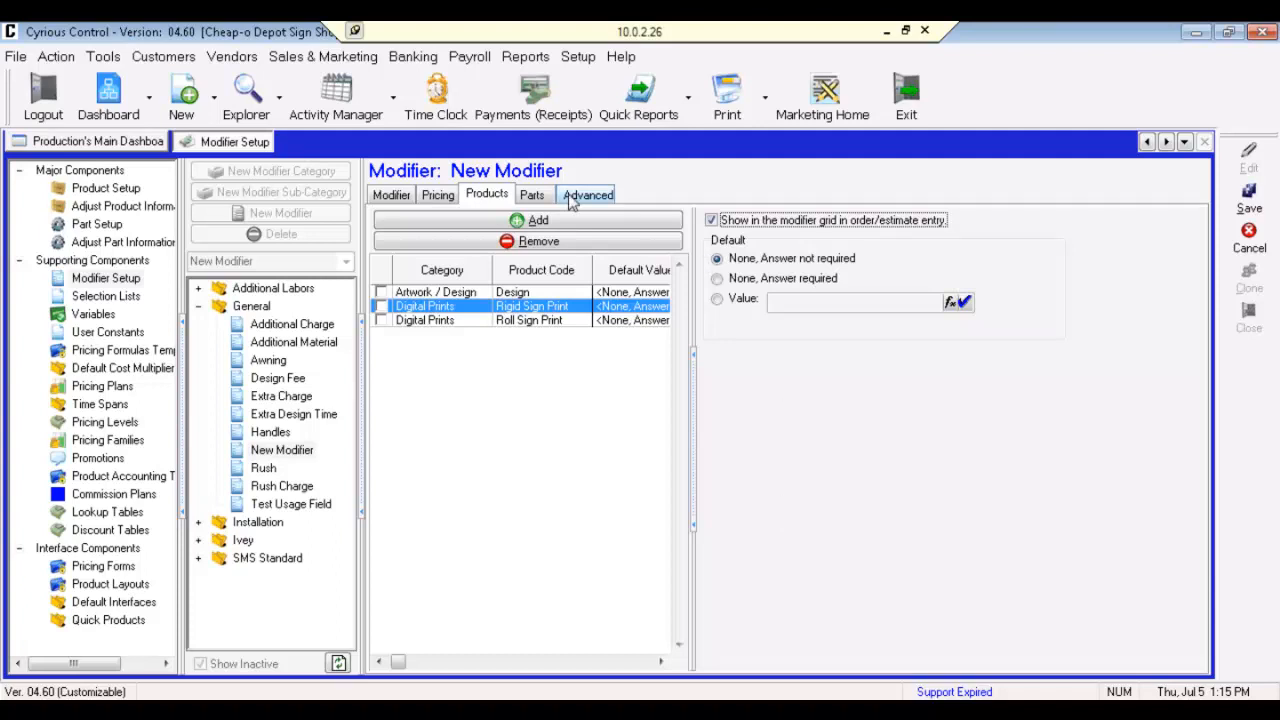
Link the Print Labor part from the Standard Labor group under Labor to the modifier.
left_click(533, 195)
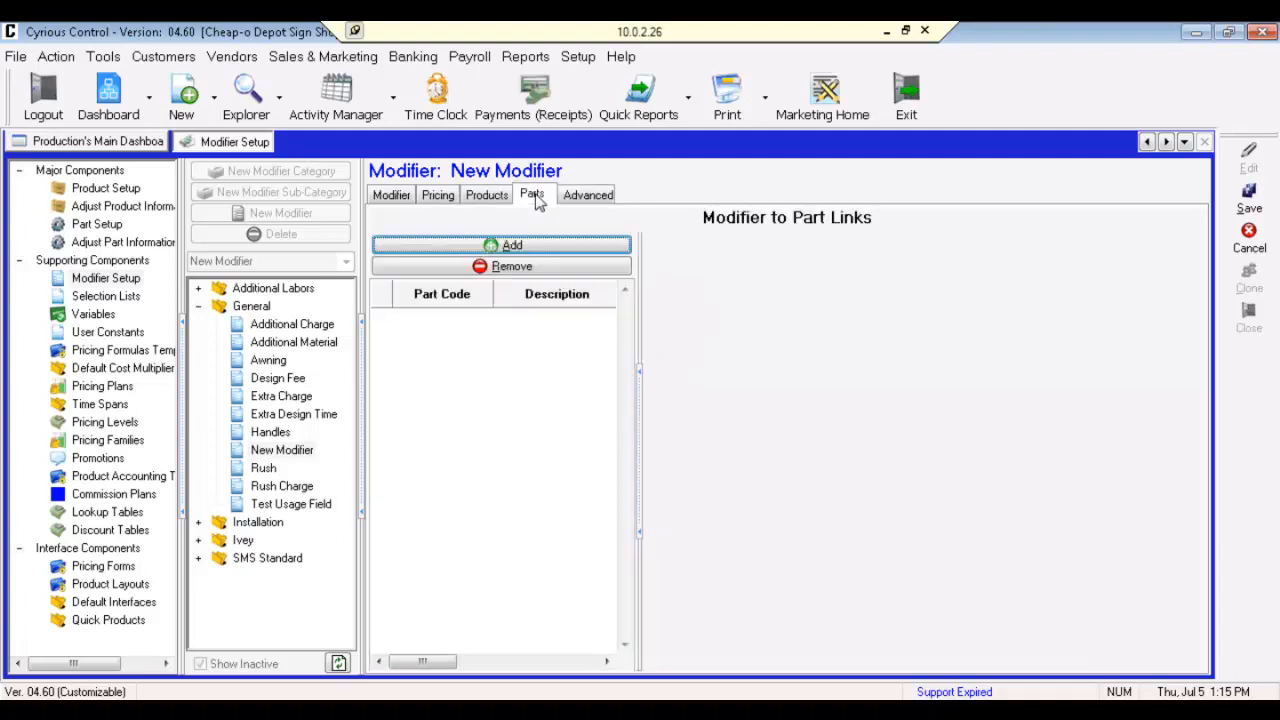
left_click(490, 250)
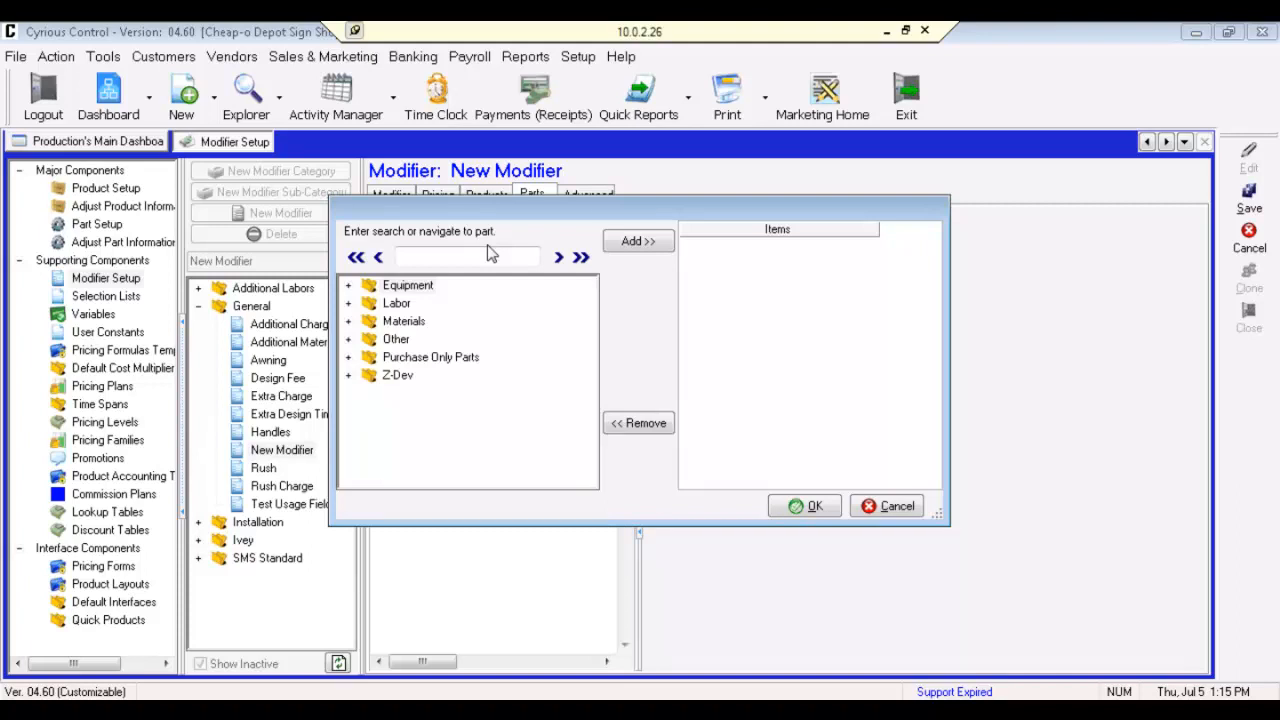
left_click(348, 303)
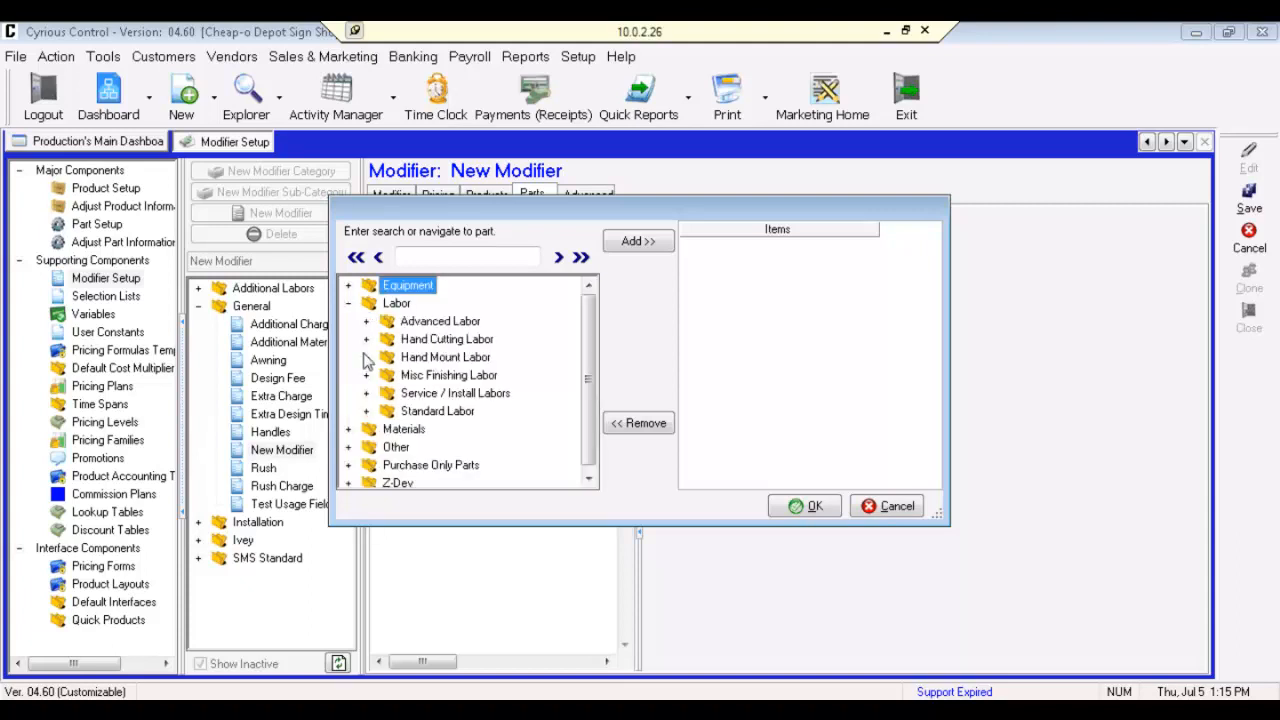
left_click(366, 411)
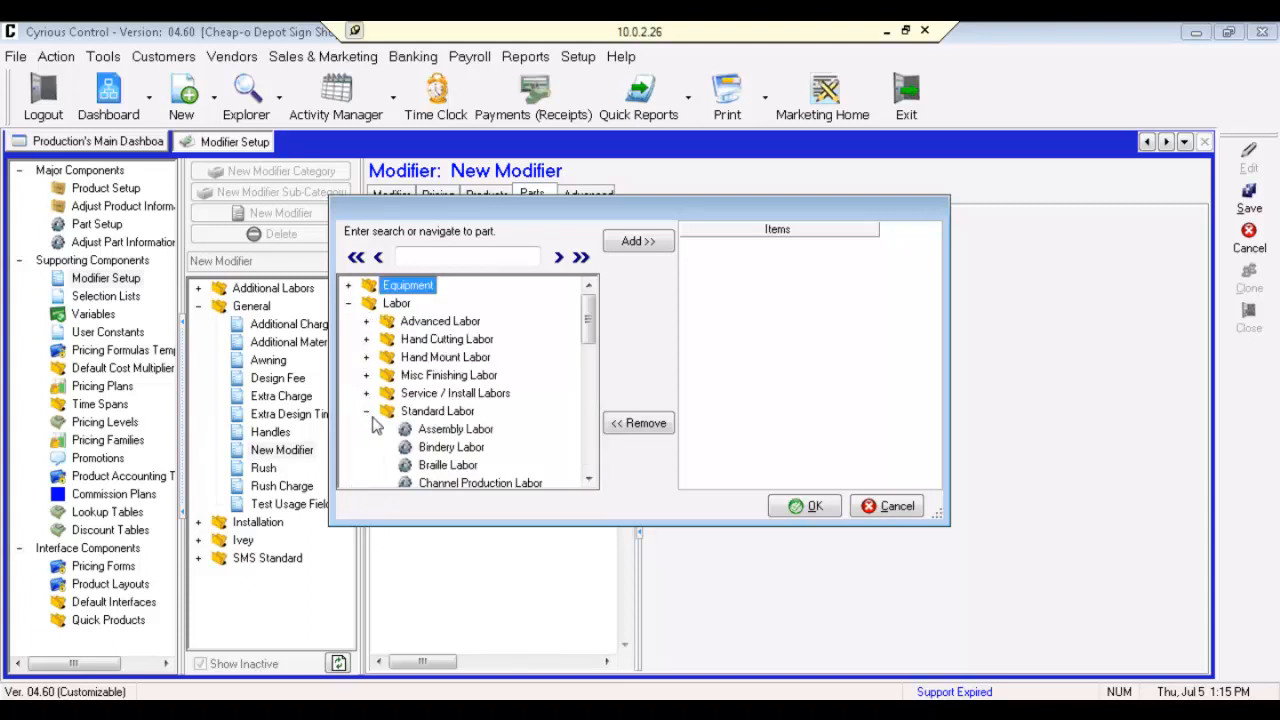
left_click_drag(590, 480, 590, 480)
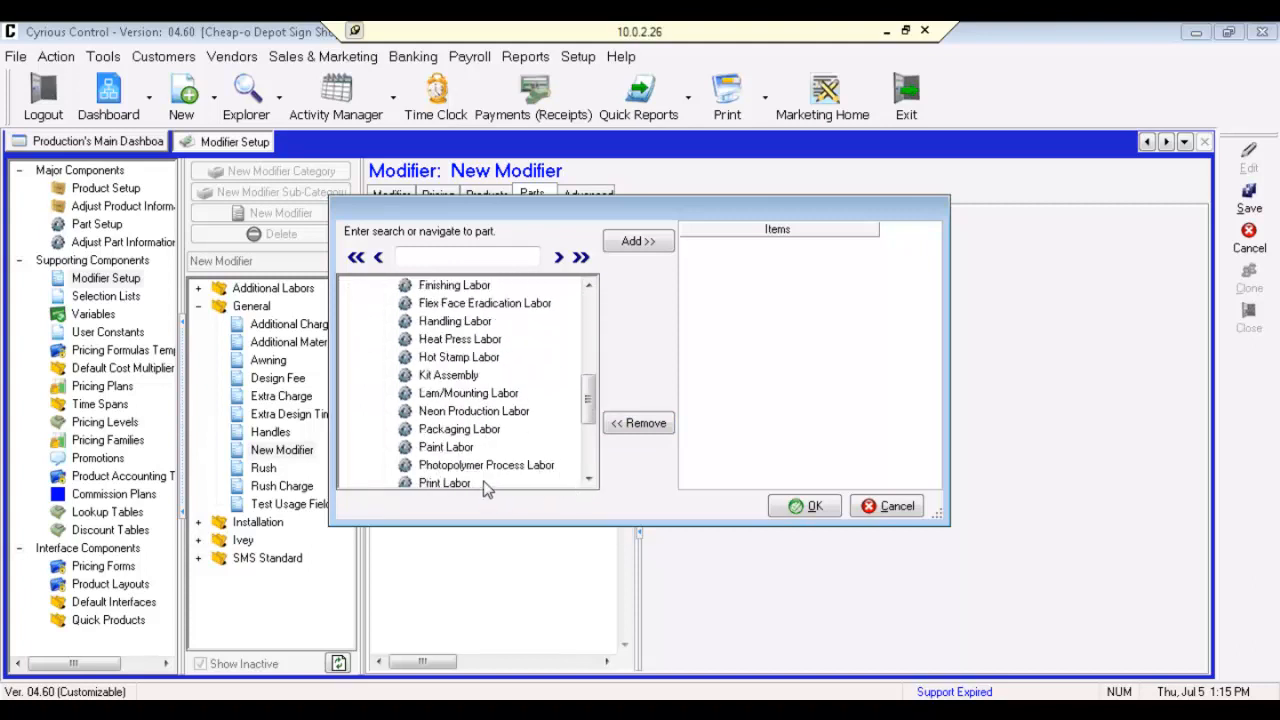
left_click(446, 473)
double_click(440, 486)
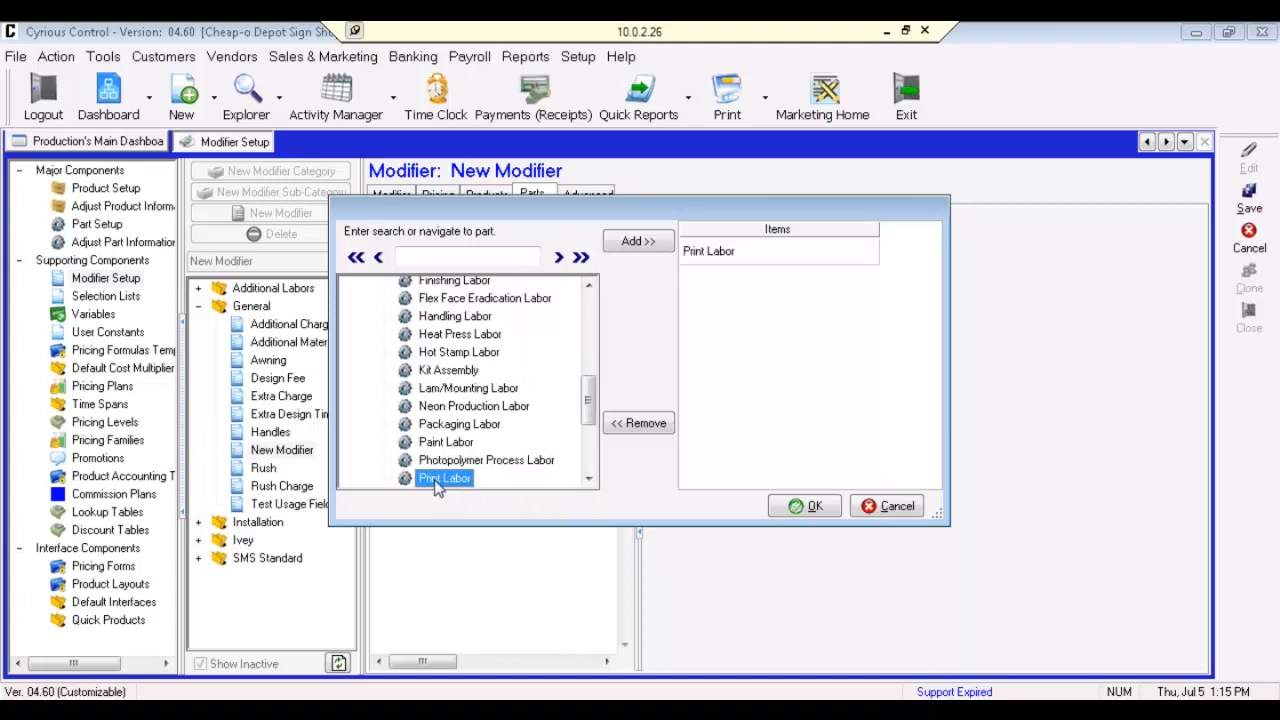
left_click(808, 507)
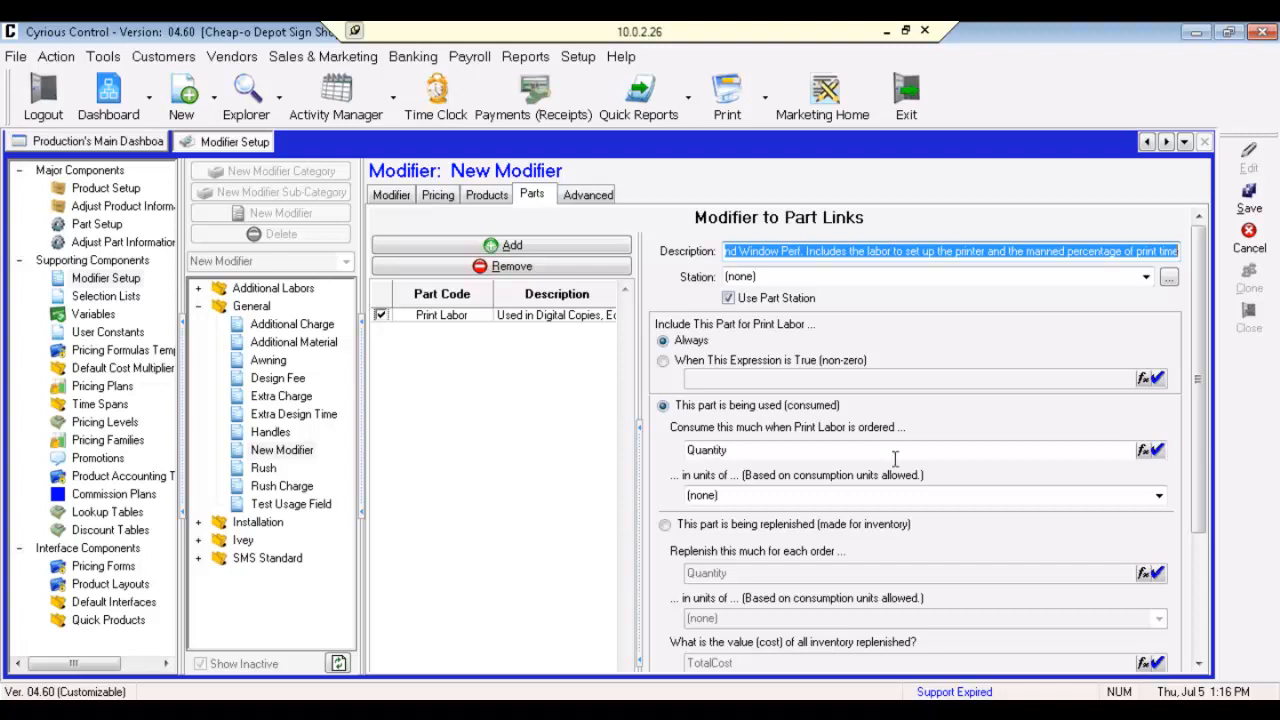
Replace the linked part's consumption formula with QtyApplied and validate it.
left_click(723, 450)
left_click_drag(723, 450, 680, 455)
key("BackSpace")
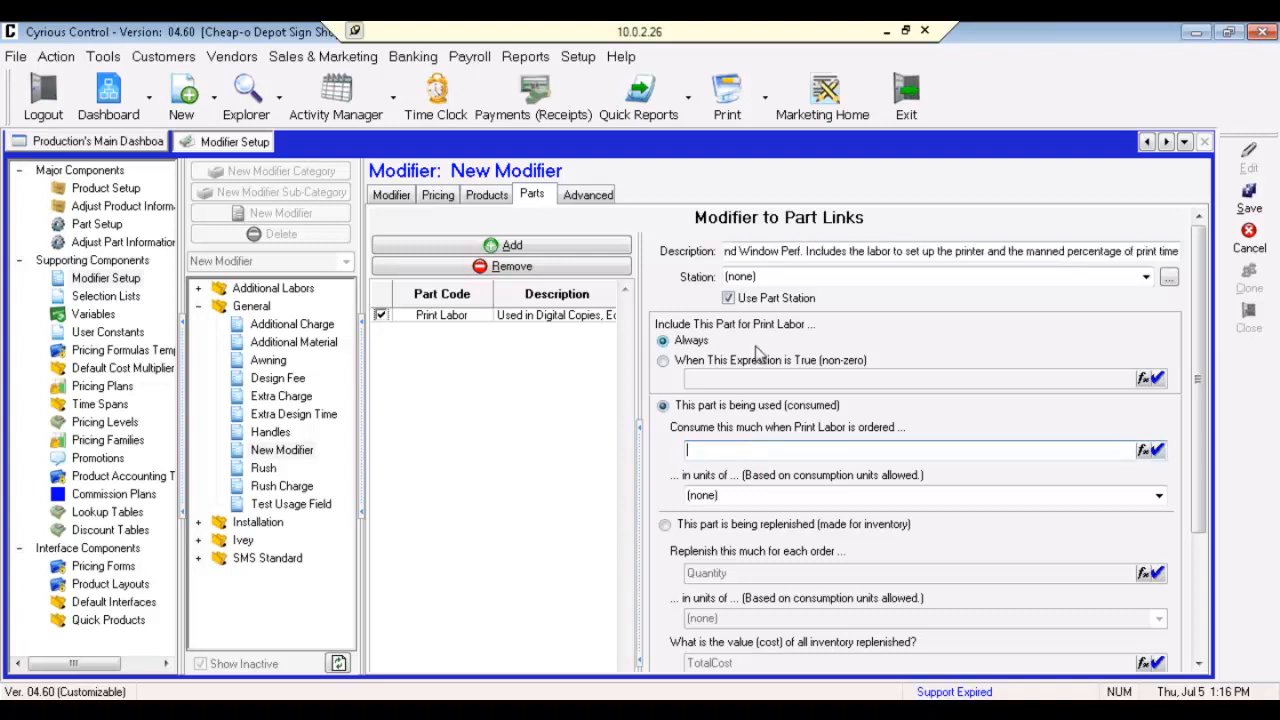
type("QtyApplied")
left_click(1156, 451)
left_click(639, 418)
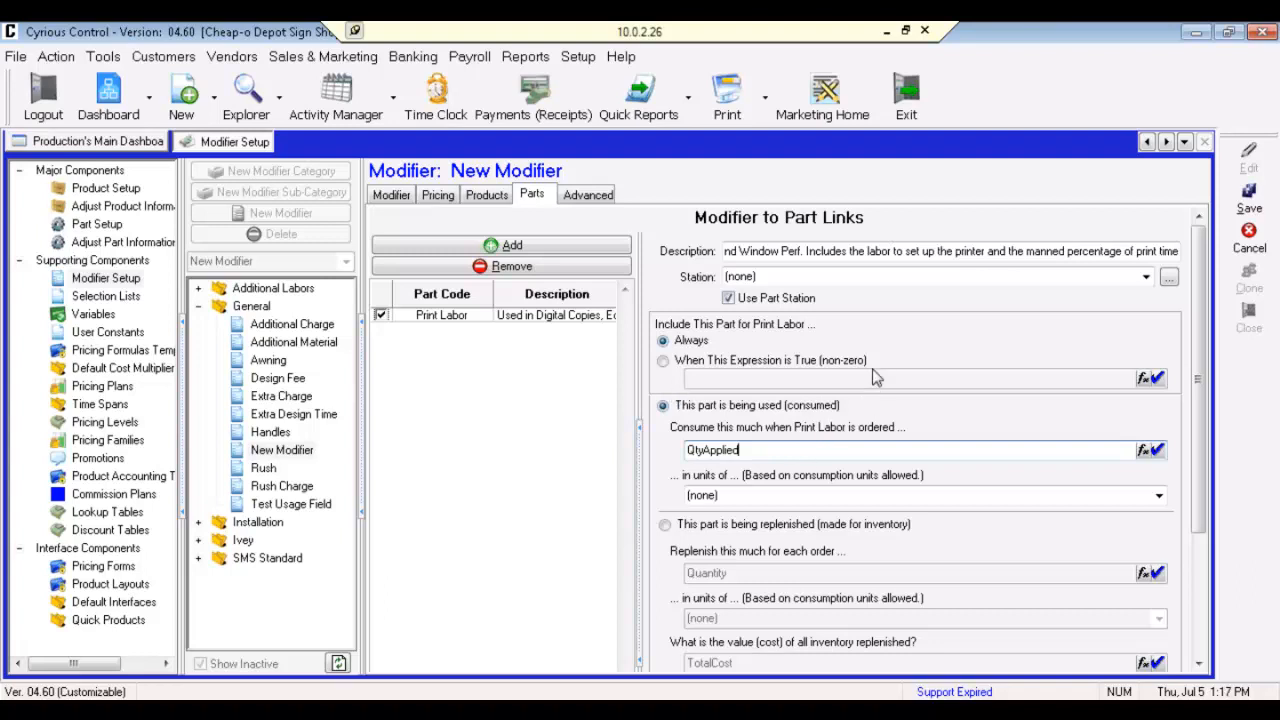
Include the part only when the expression QtyApplied > 0 is true, and save the modifier.
left_click(662, 361)
left_click(714, 378)
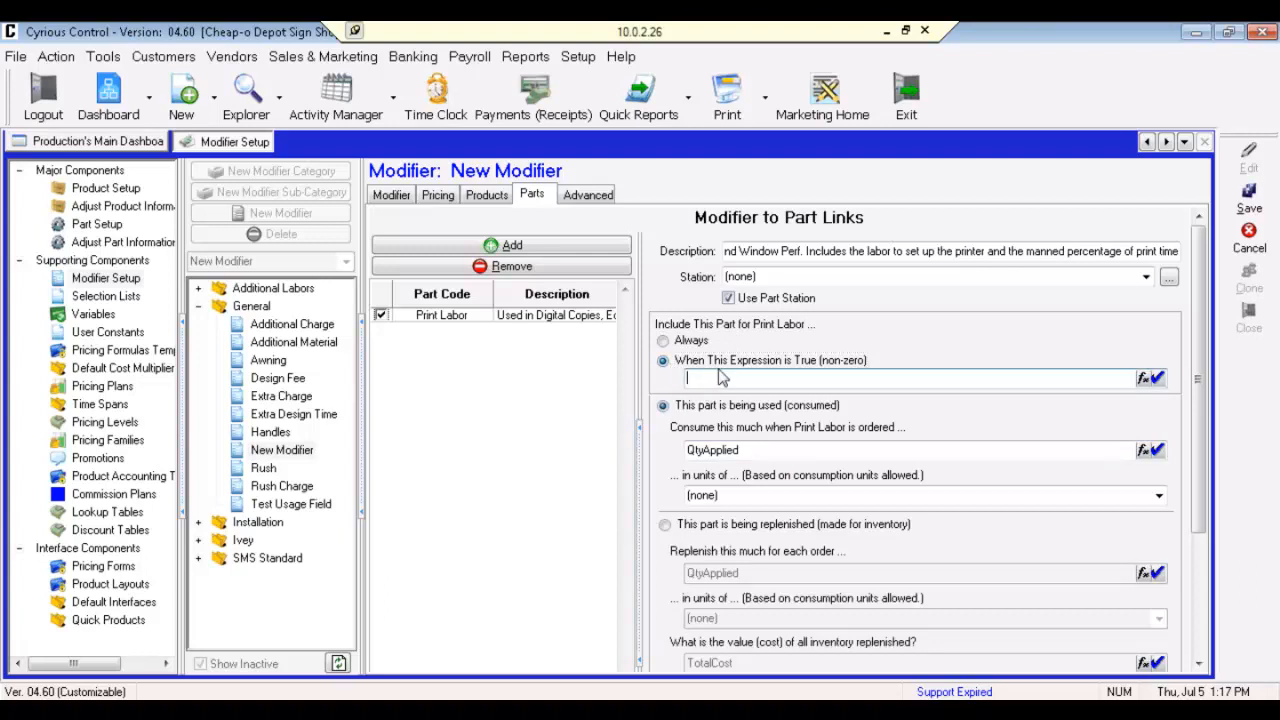
type("QtyApplied > 0")
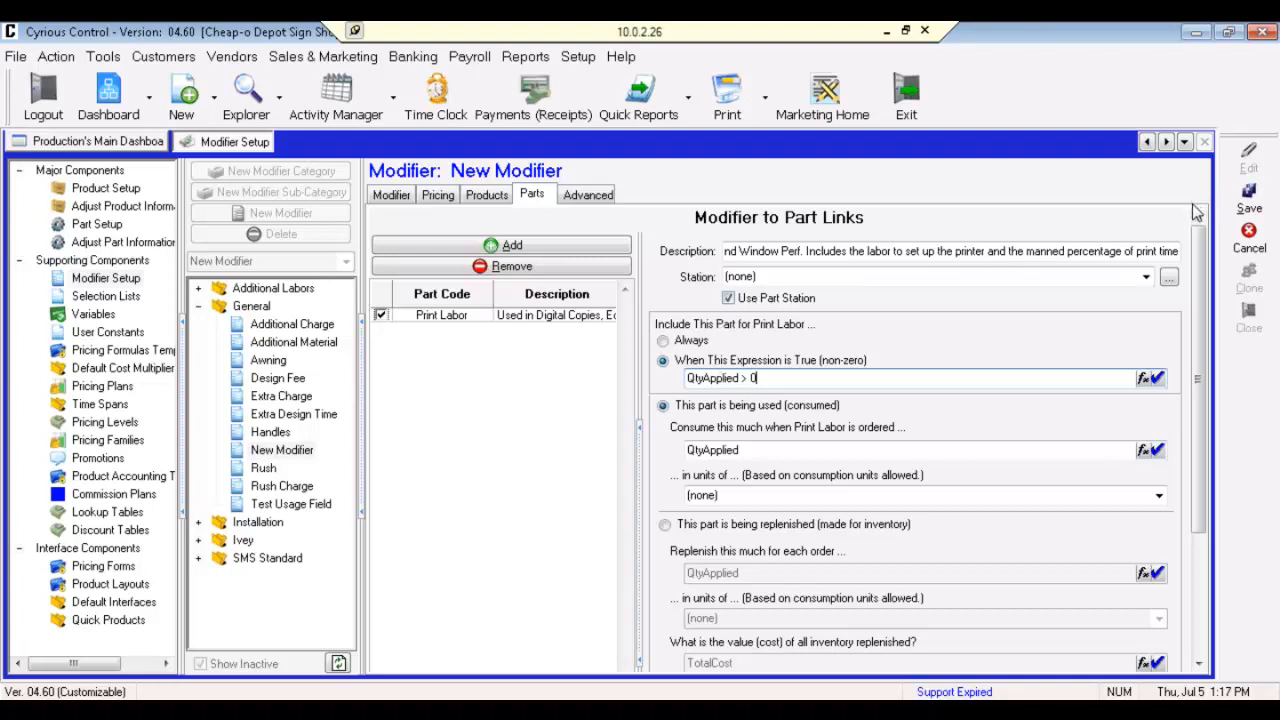
left_click(1238, 207)
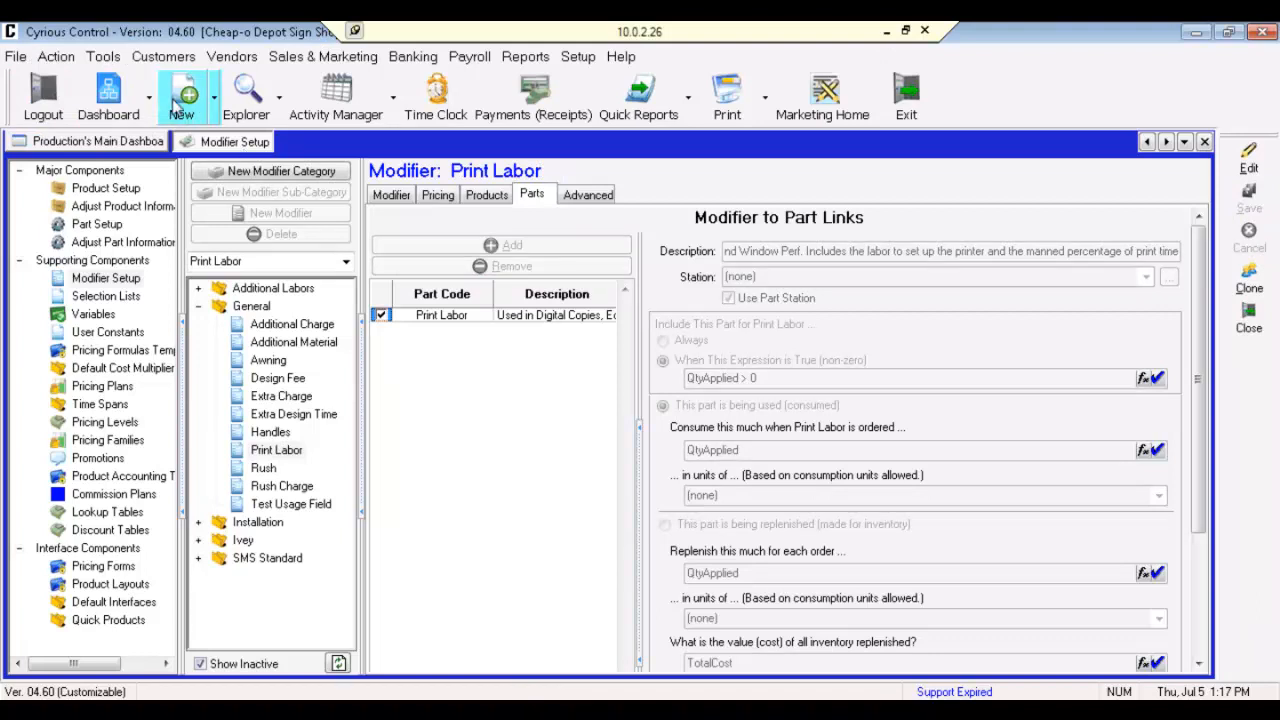
Create a new order and add the Design product from Artwork / Design as a line item.
left_click(213, 100)
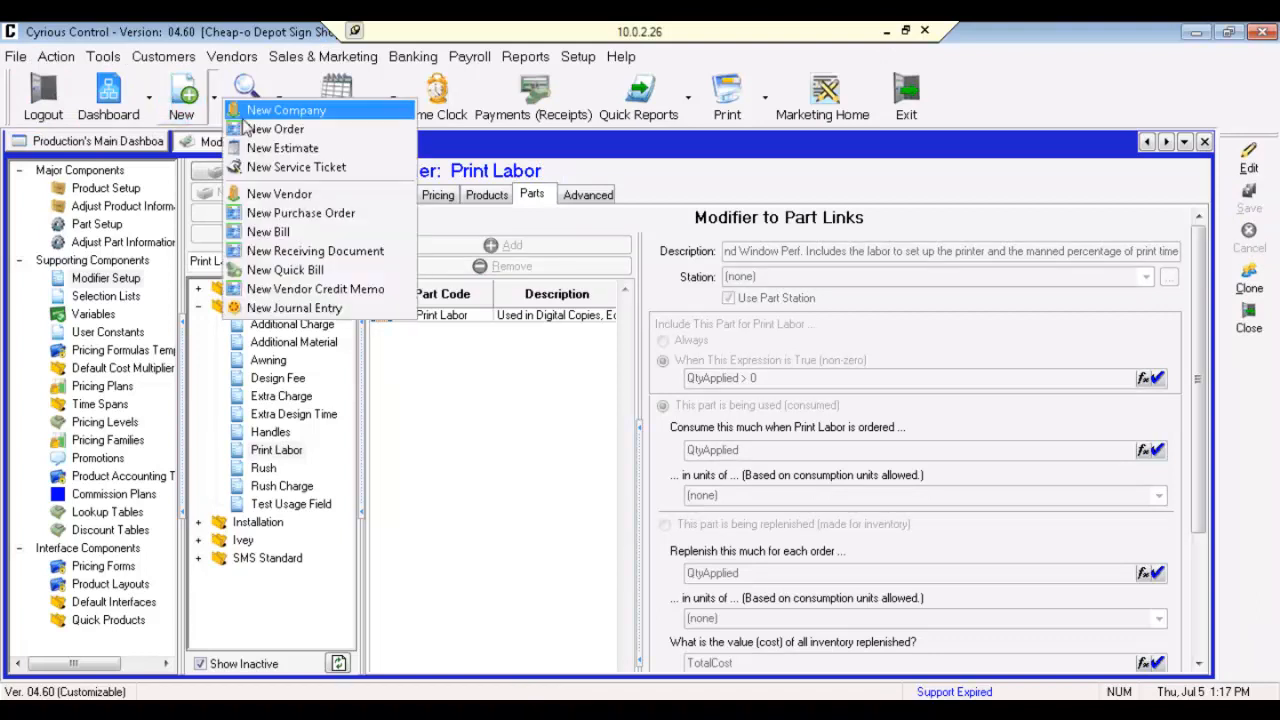
left_click(250, 126)
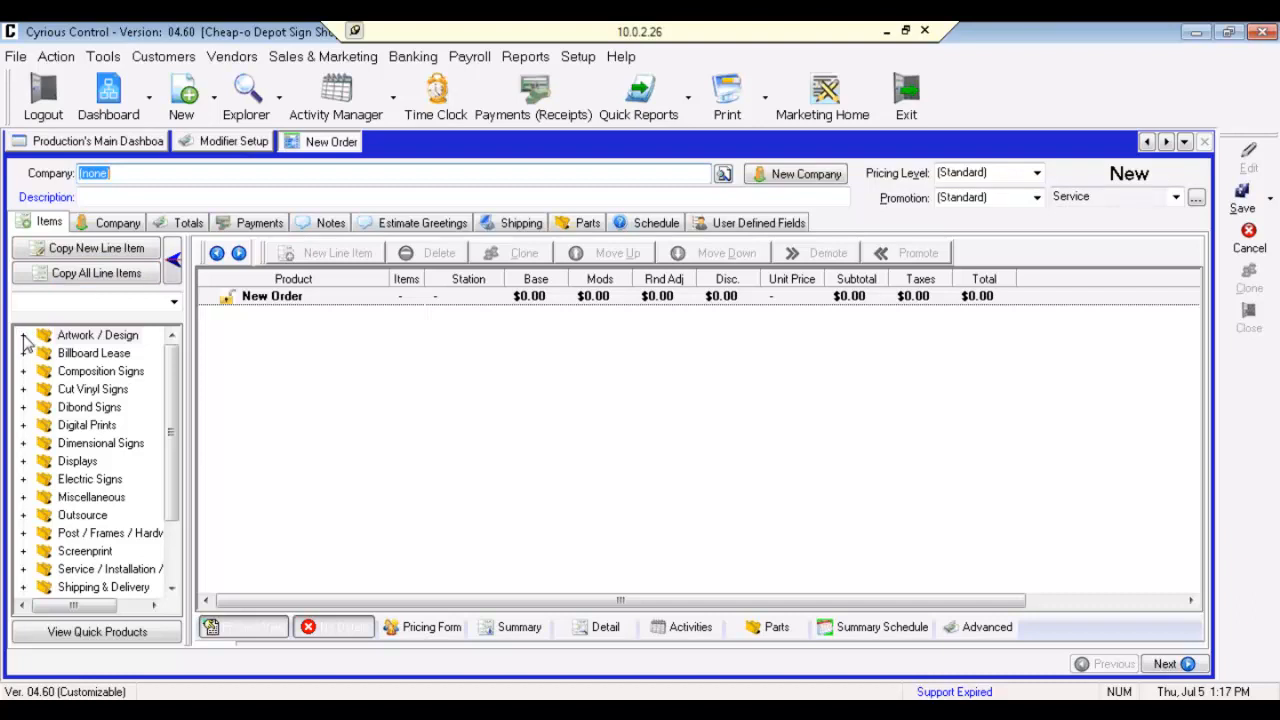
left_click(25, 340)
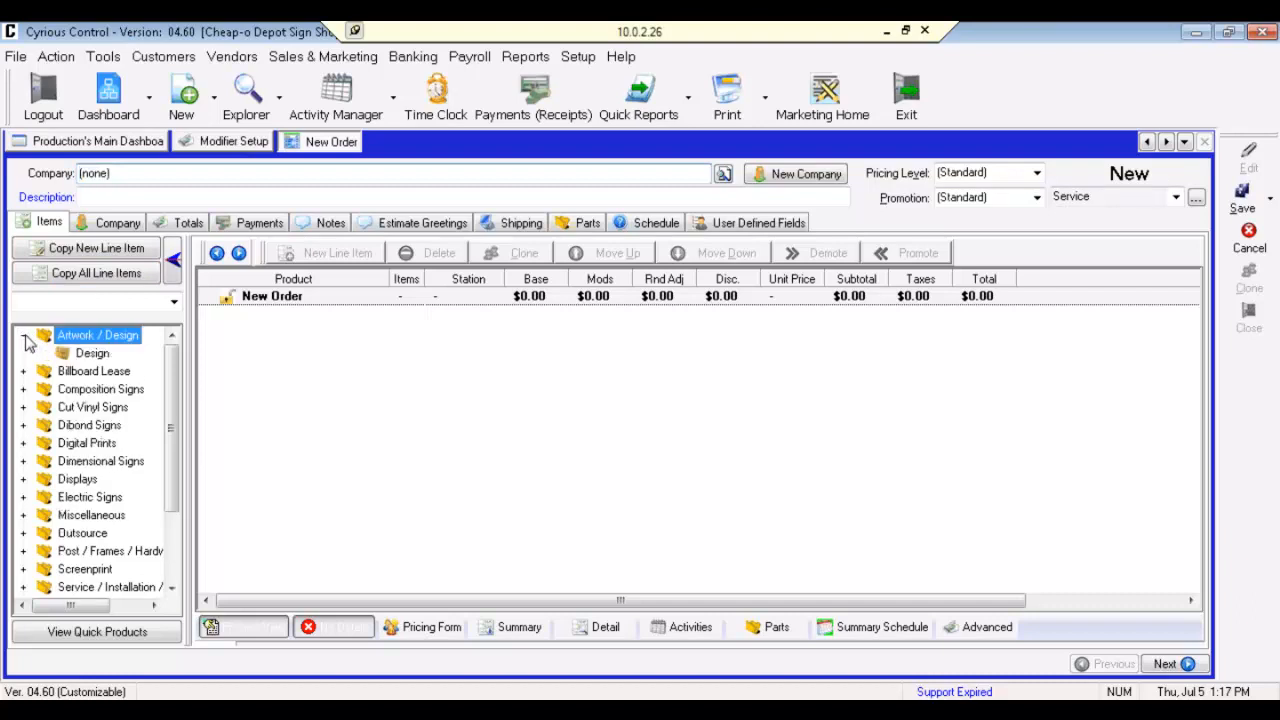
left_click(92, 353)
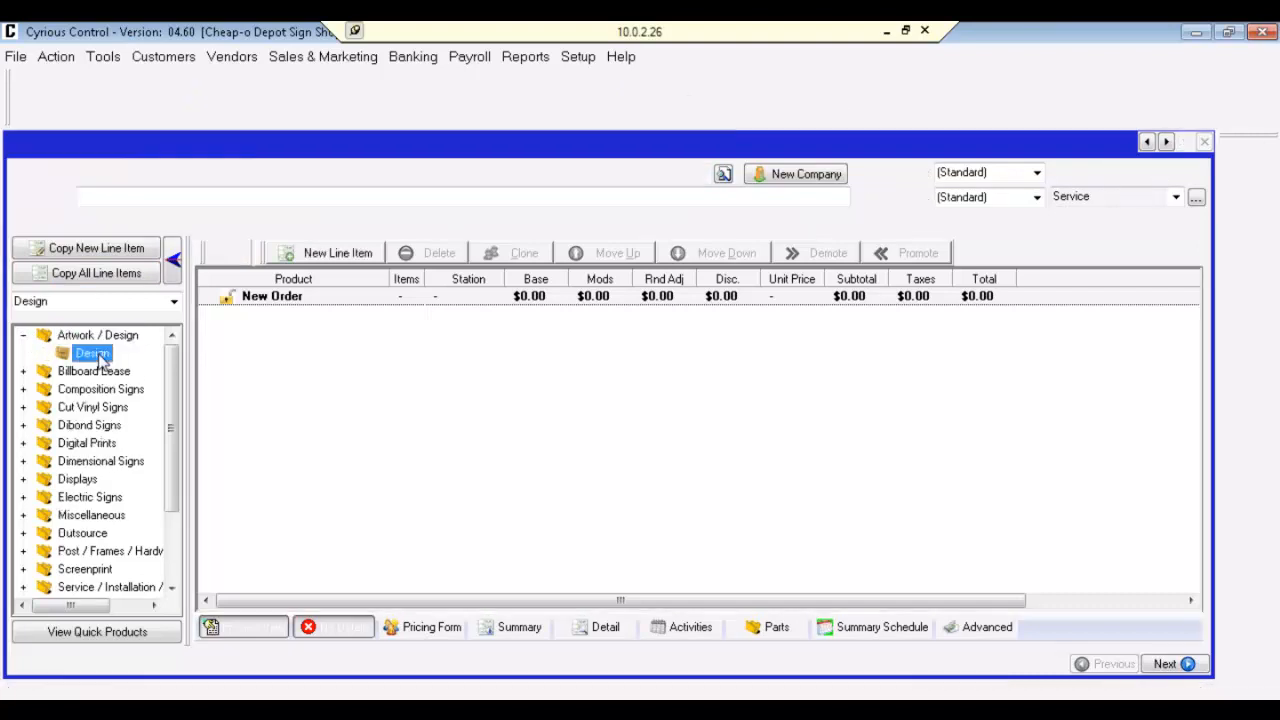
double_click(100, 360)
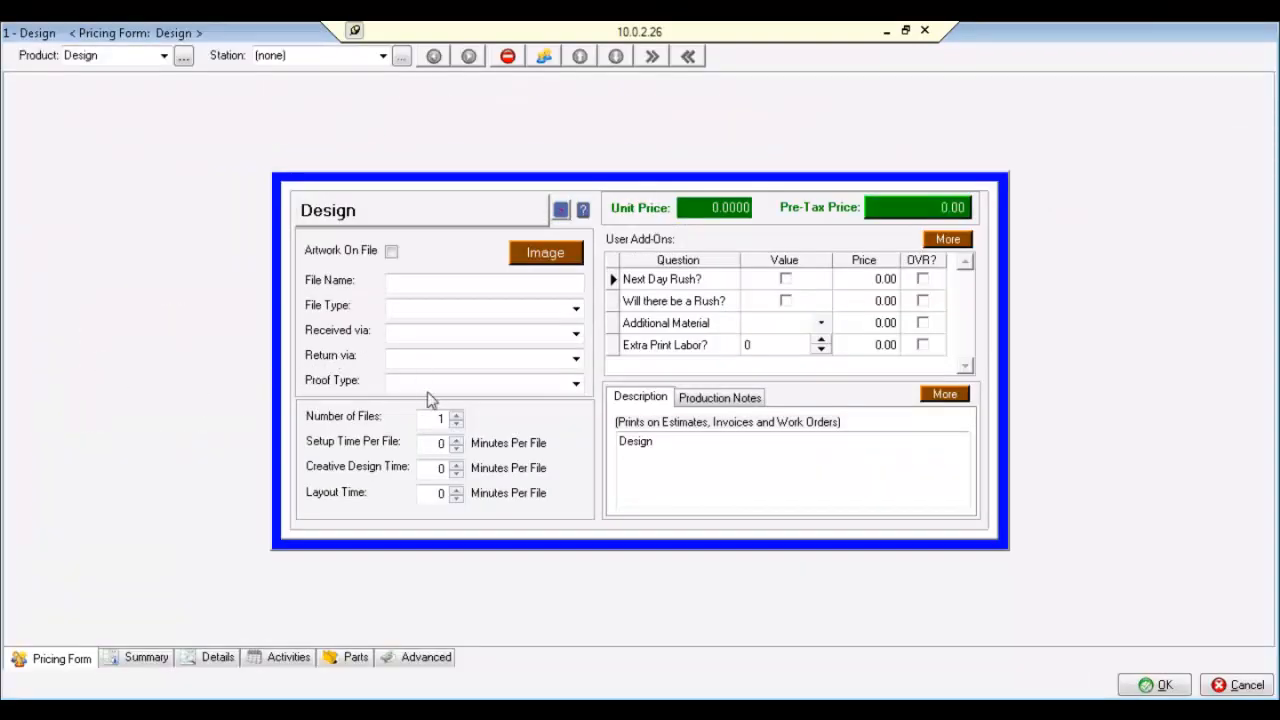
Set the Design item's setup time per file to 30 minutes and recalculate the price.
left_click(446, 444)
type("30")
left_click(713, 484)
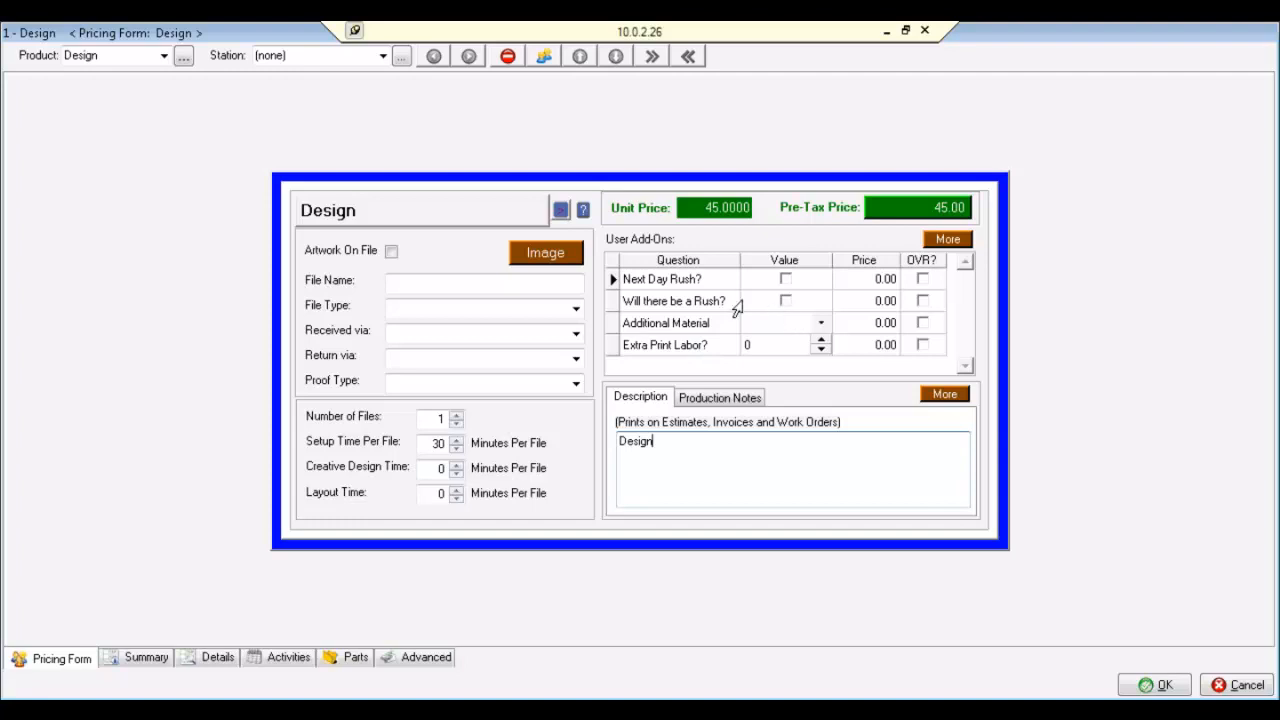
Turn on the "Will there be a Rush?" add-on and override its price with 10.
left_click(786, 303)
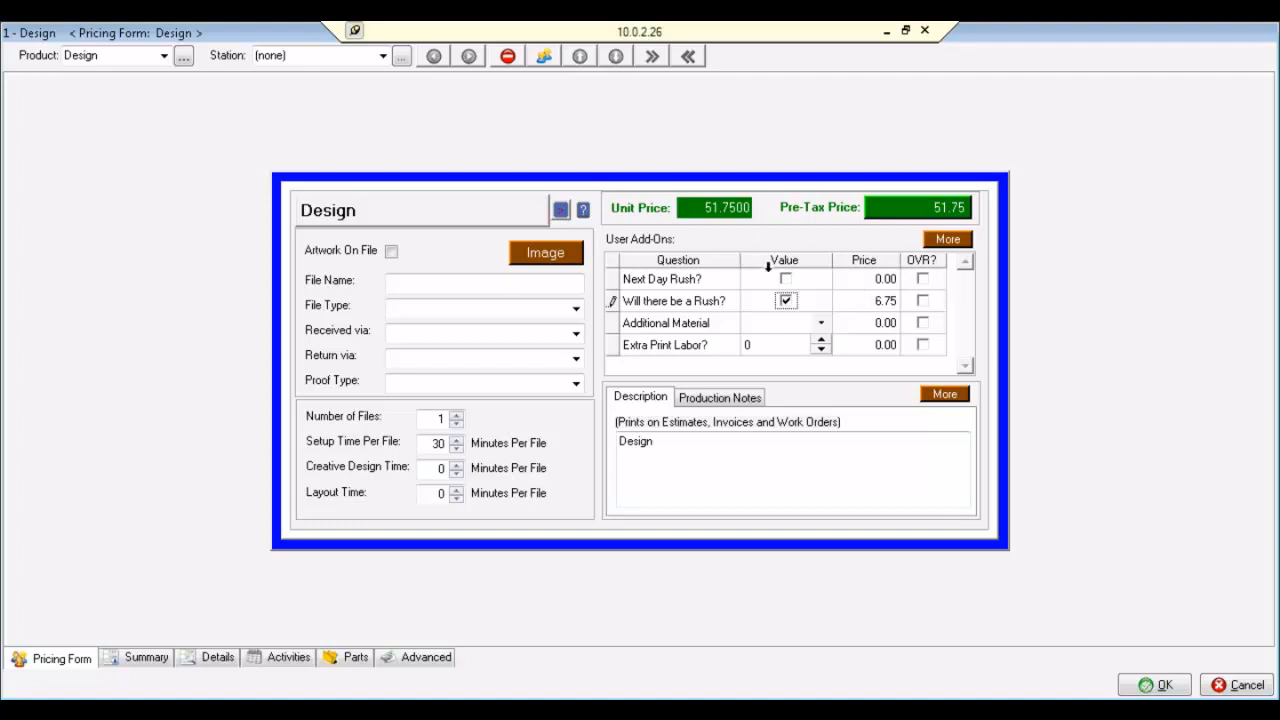
left_click(786, 302)
left_click(786, 302)
left_click(855, 300)
type("10")
left_click(889, 462)
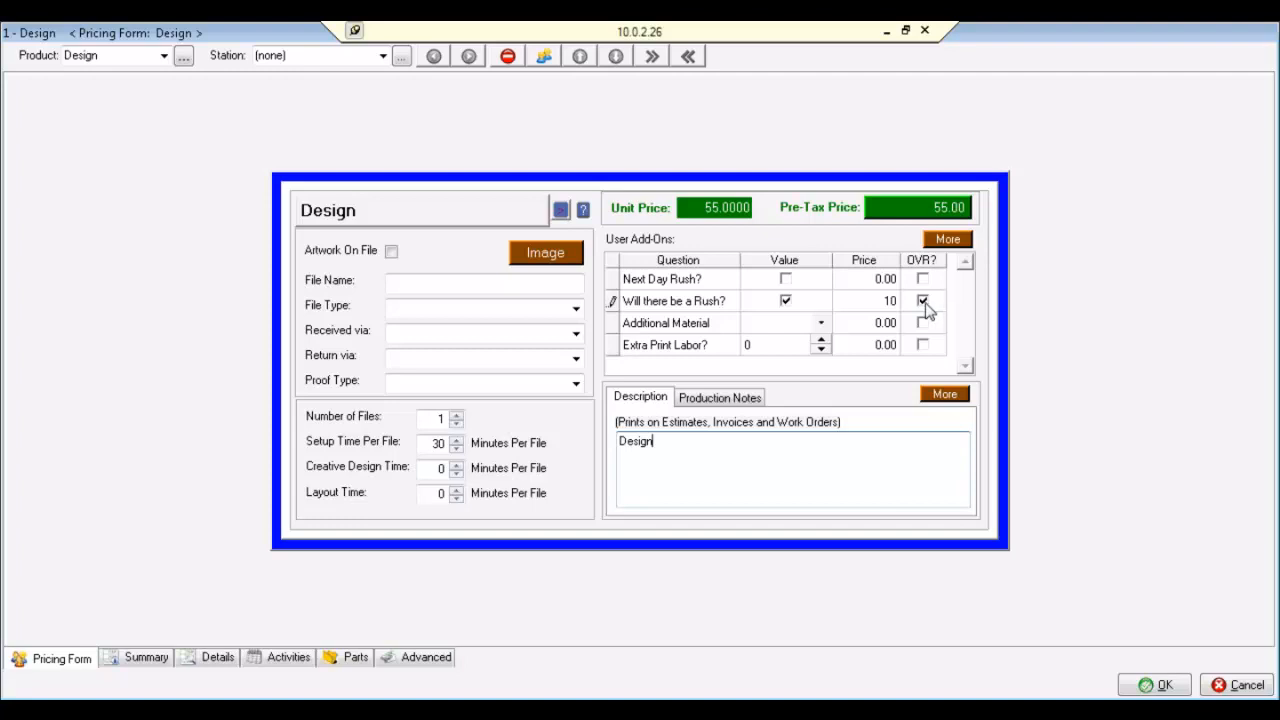
Remove the price override from the "Will there be a Rush?" add-on and turn the add-on off.
left_click(924, 306)
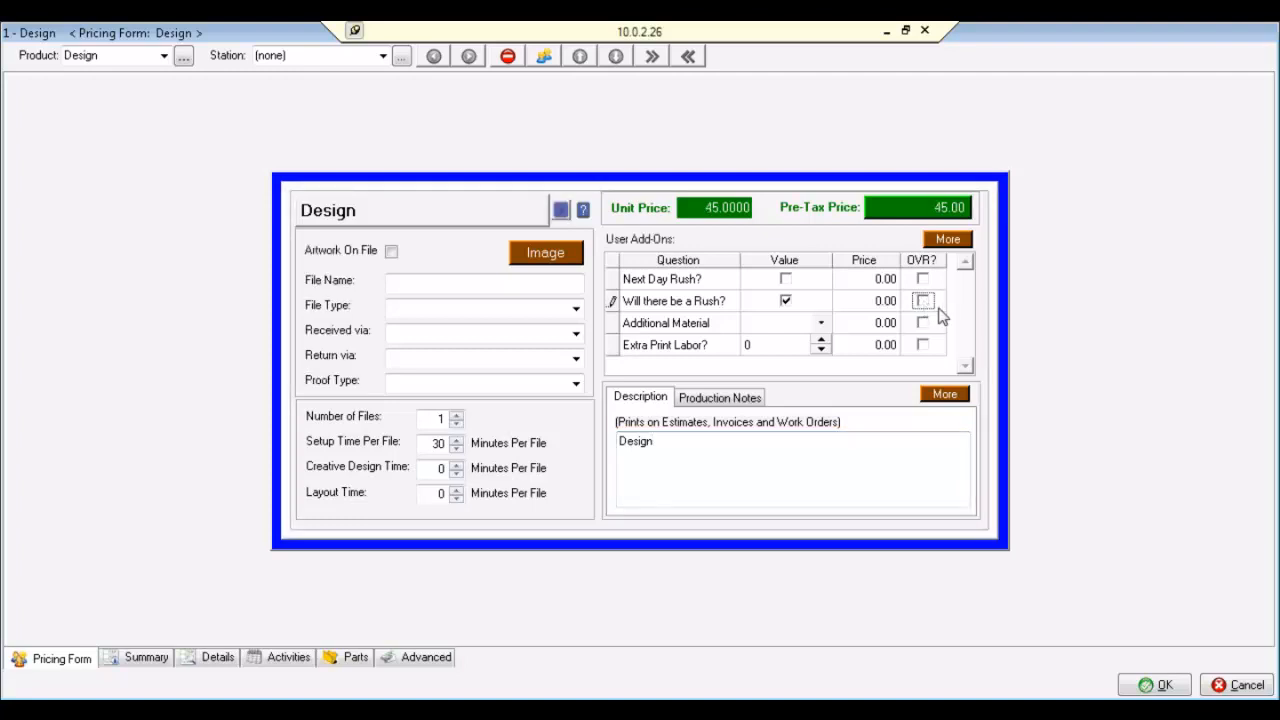
left_click(787, 302)
Set the "Extra Print Labor?" add-on to 1 and check the parts used by the line item.
left_click(820, 341)
left_click(820, 340)
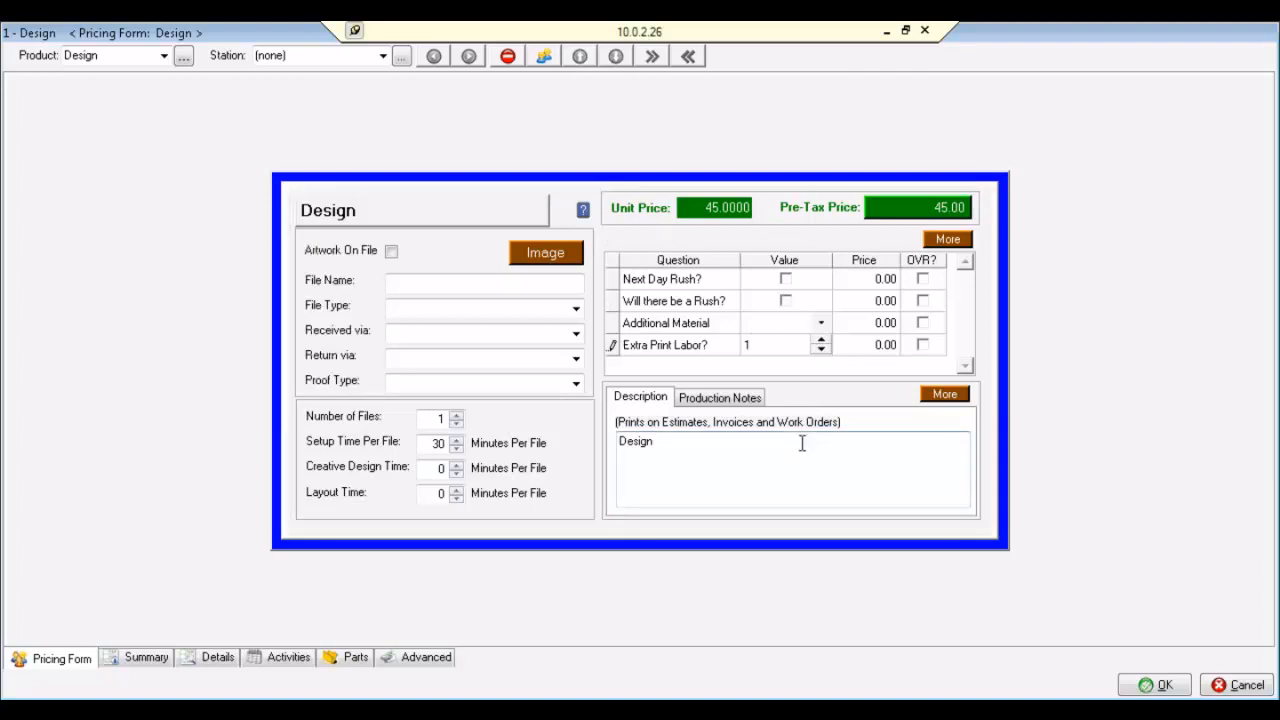
left_click(802, 443)
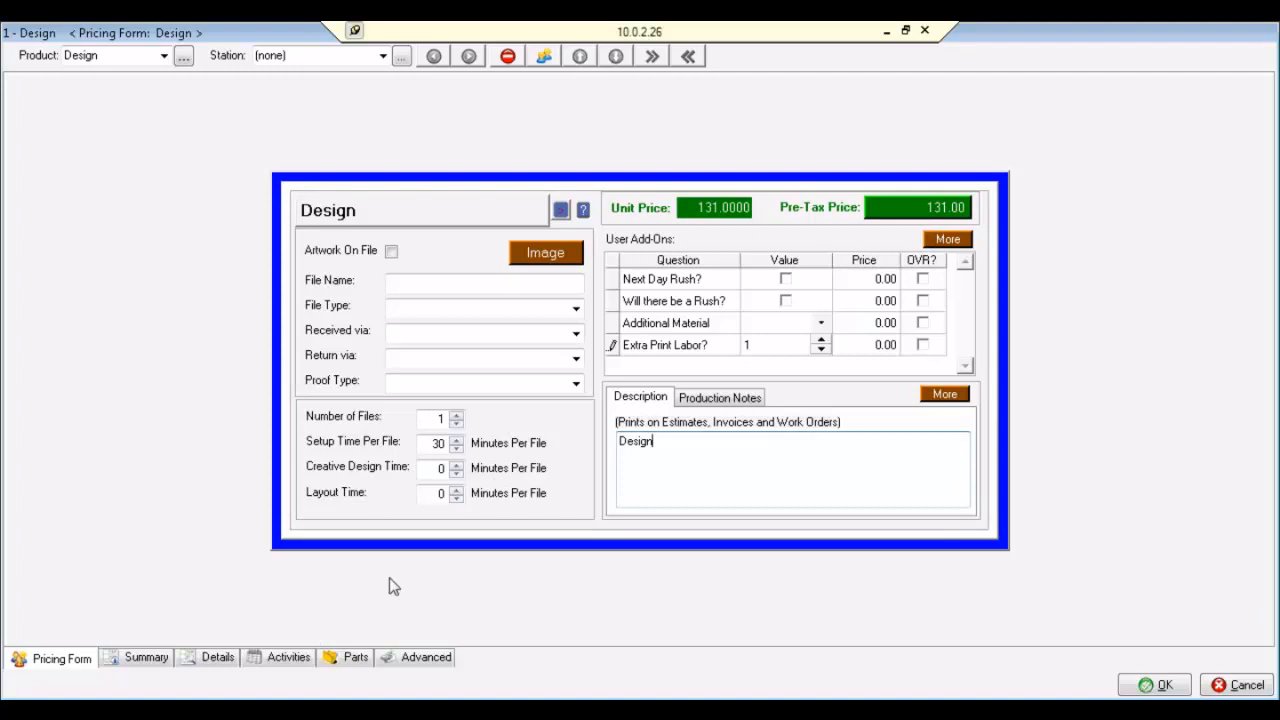
left_click(340, 662)
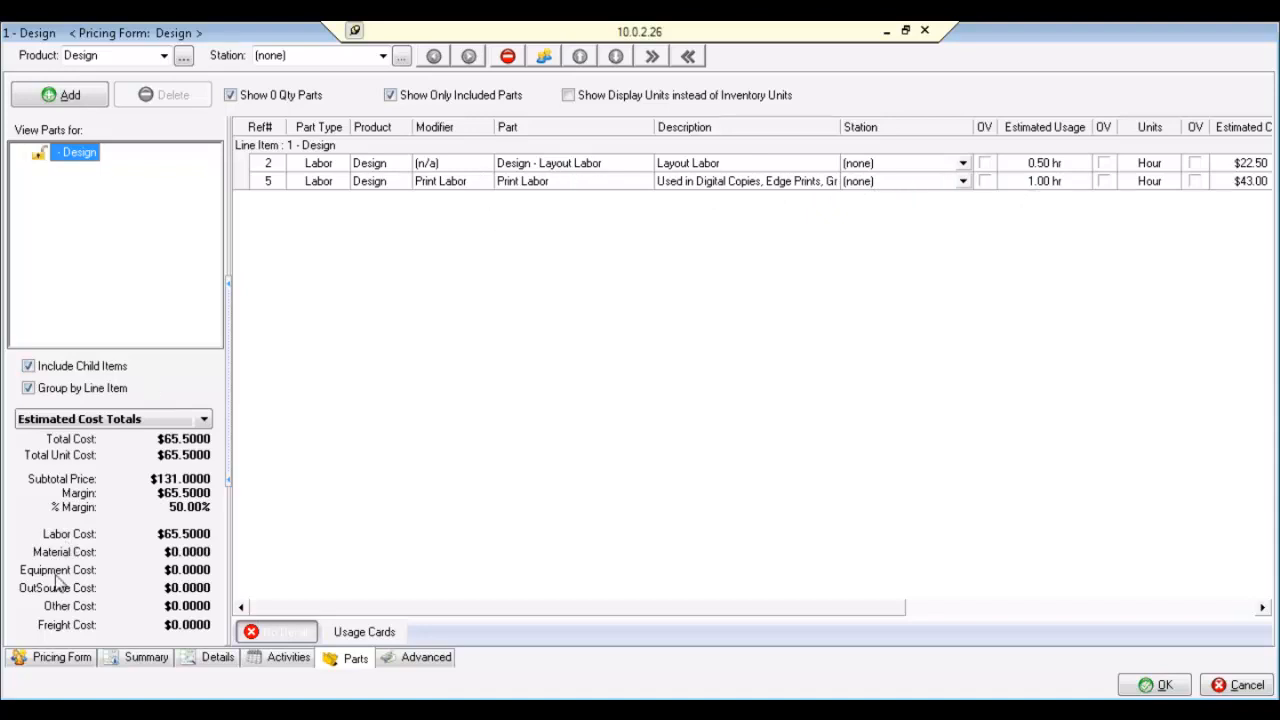
Change the "Extra Print Labor?" add-on to 1.5, review the parts usage and try to accept the line item.
left_click(58, 661)
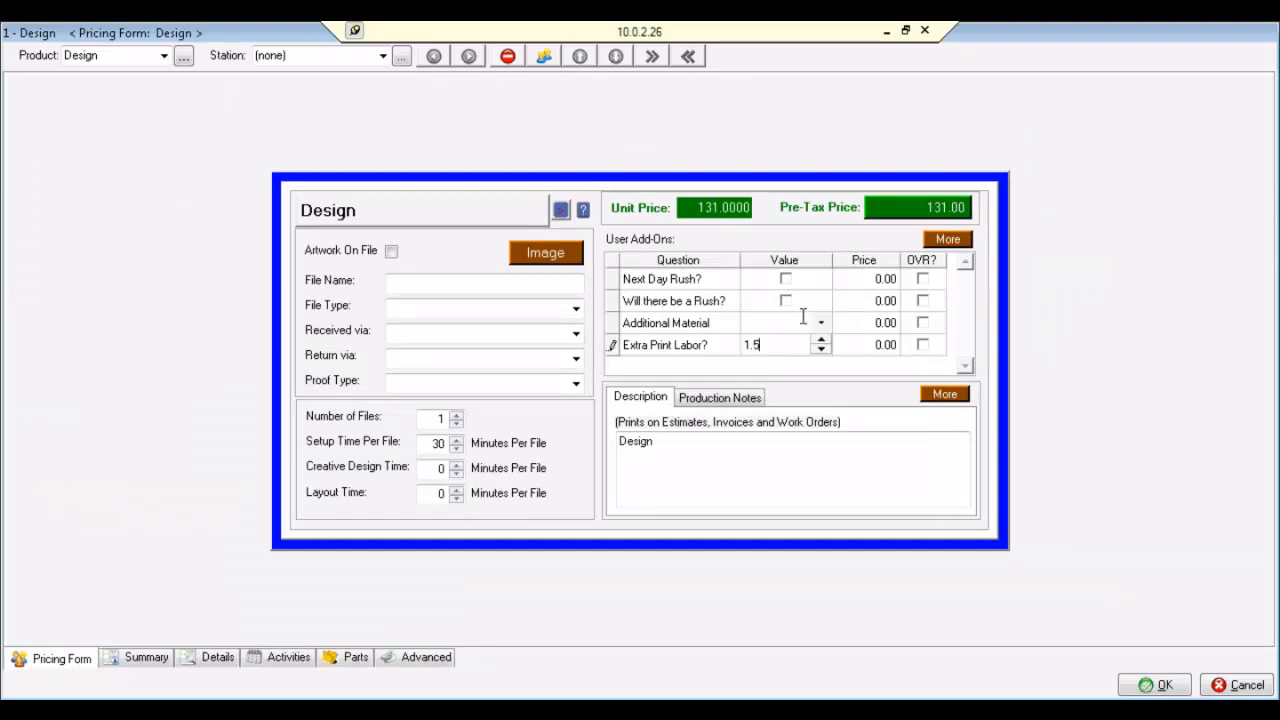
left_click(758, 488)
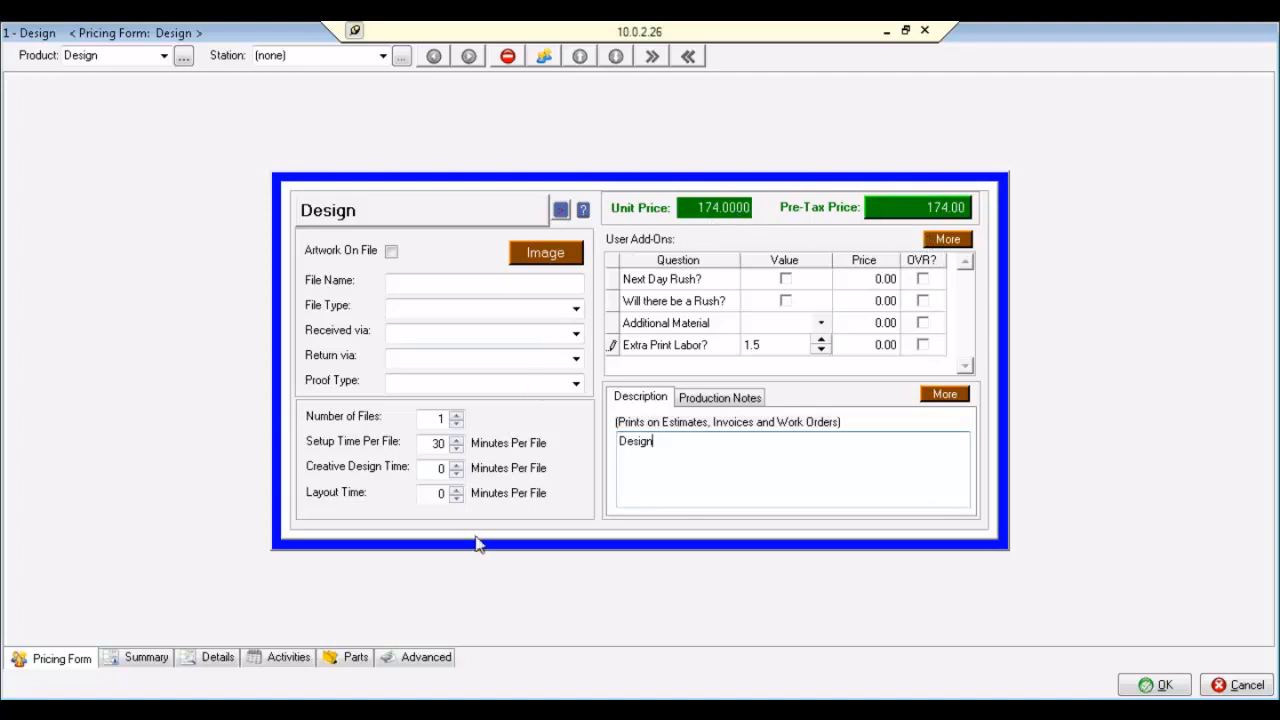
left_click(352, 658)
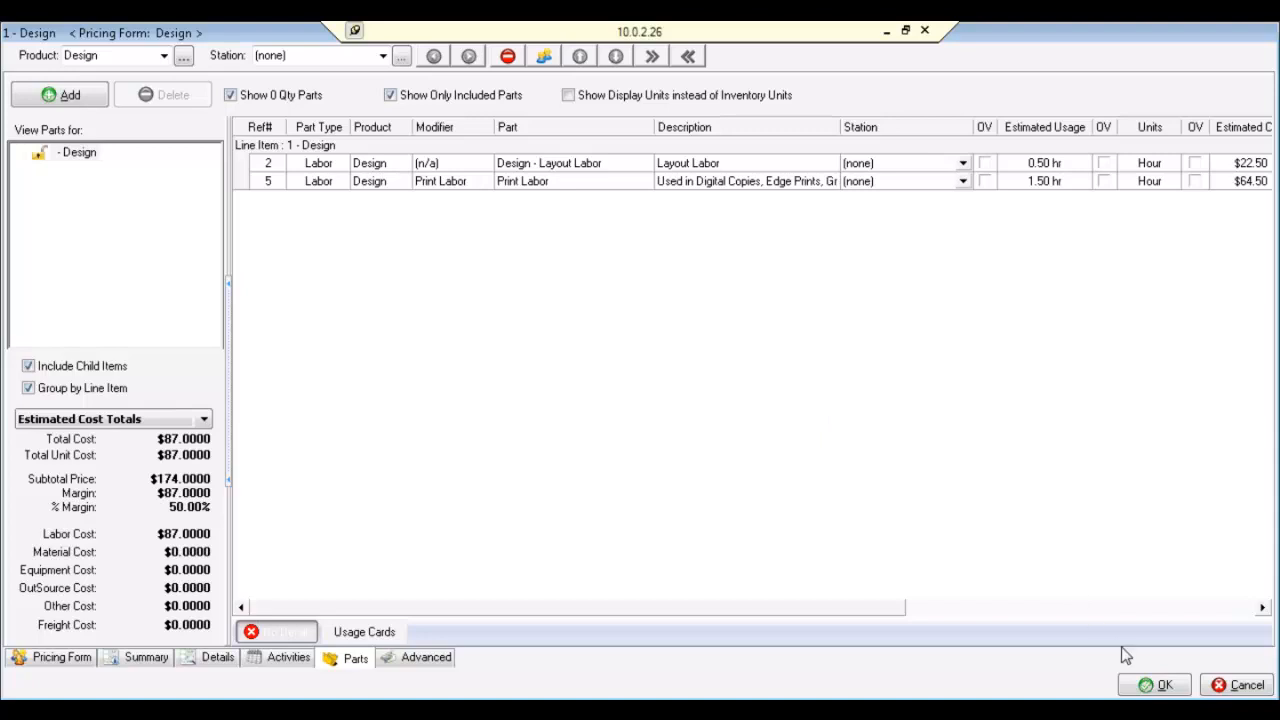
left_click(1152, 686)
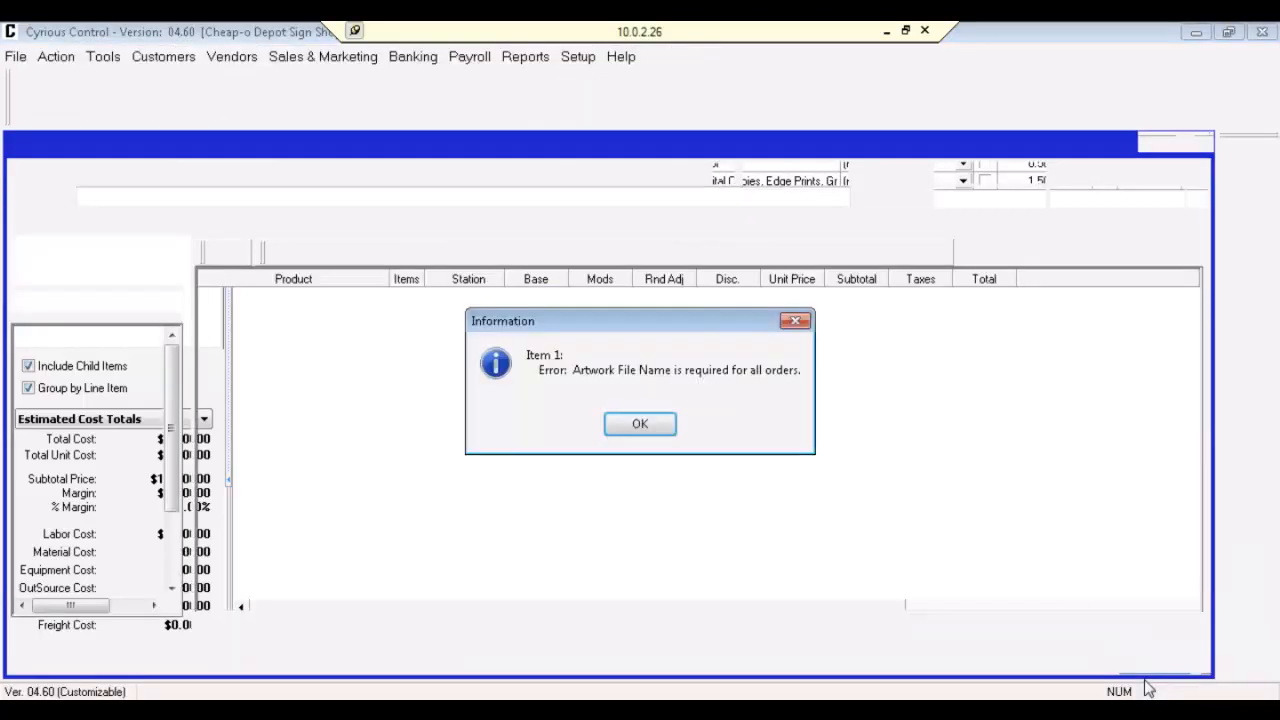
Dismiss the error message, enter Test as the artwork file name of the Design line item and accept the line item.
left_click(639, 425)
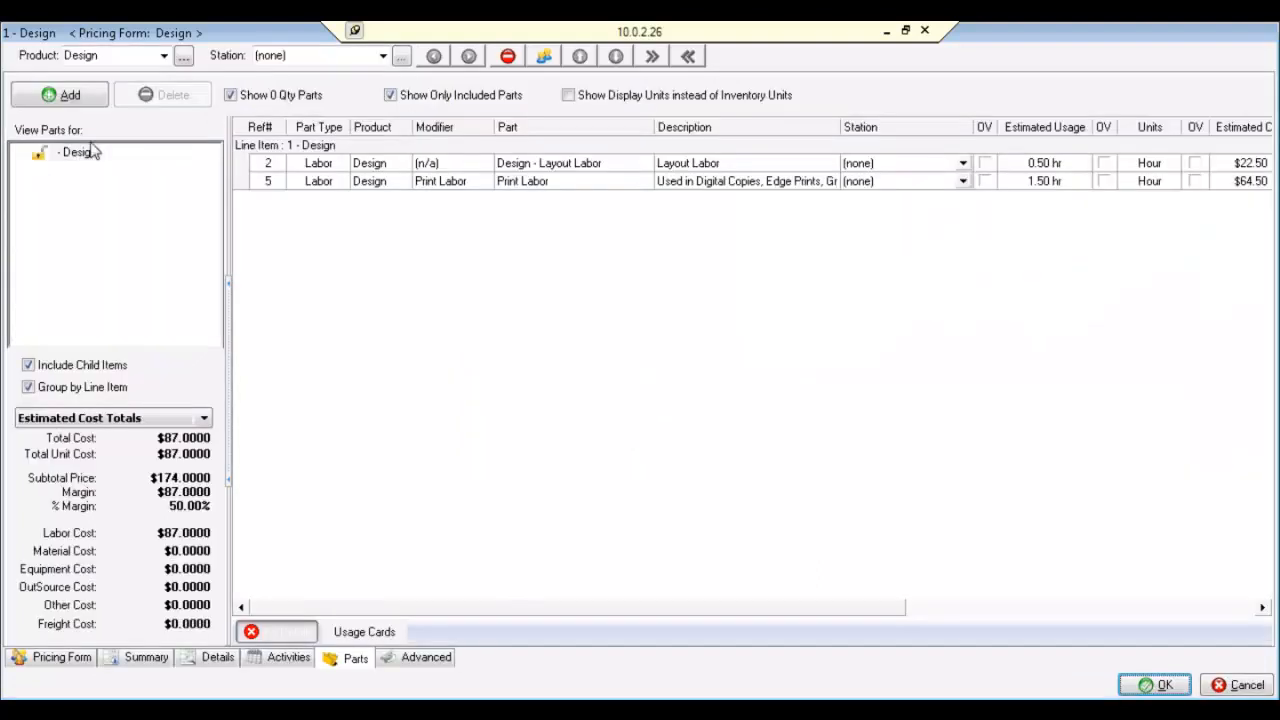
left_click(57, 662)
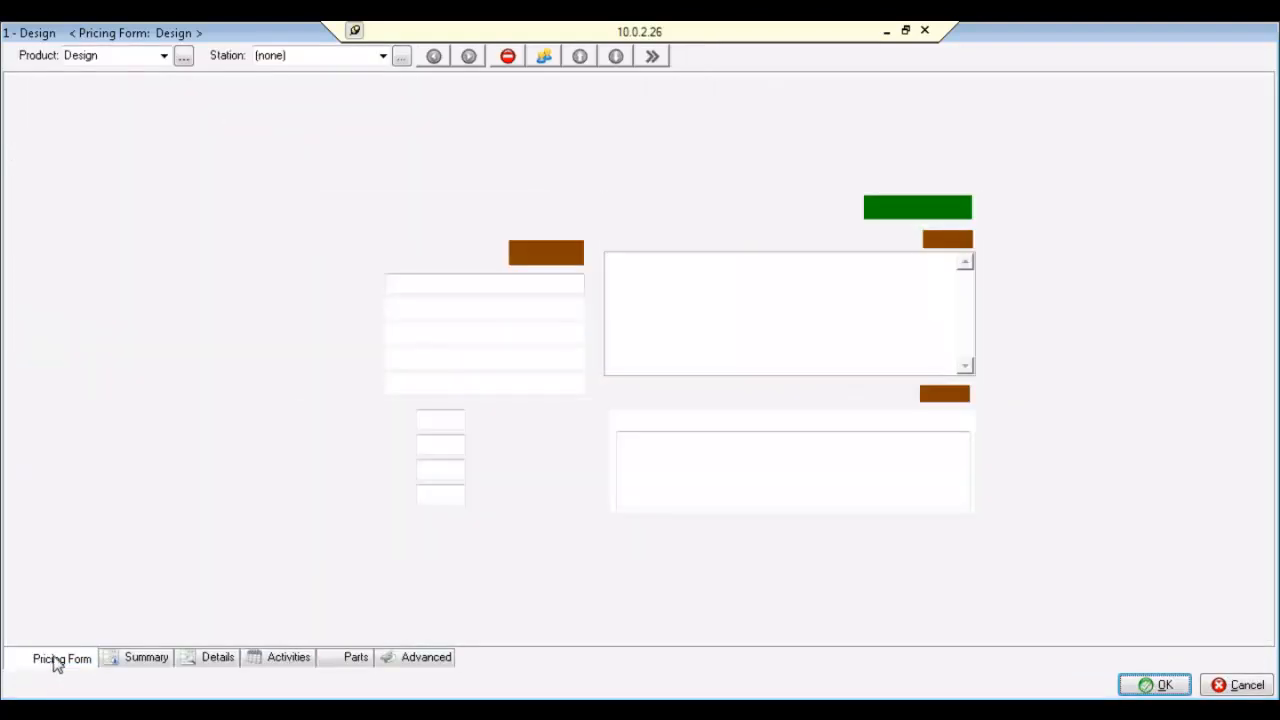
left_click(409, 282)
type("Test")
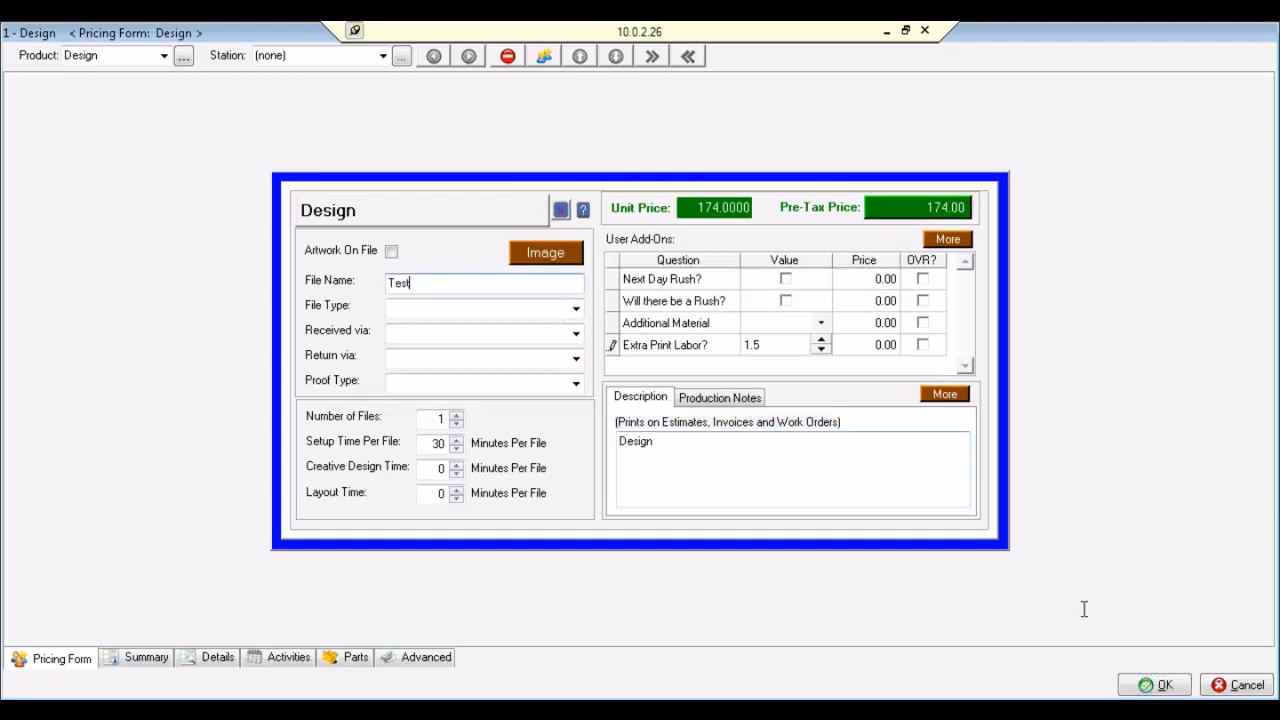
left_click(1160, 686)
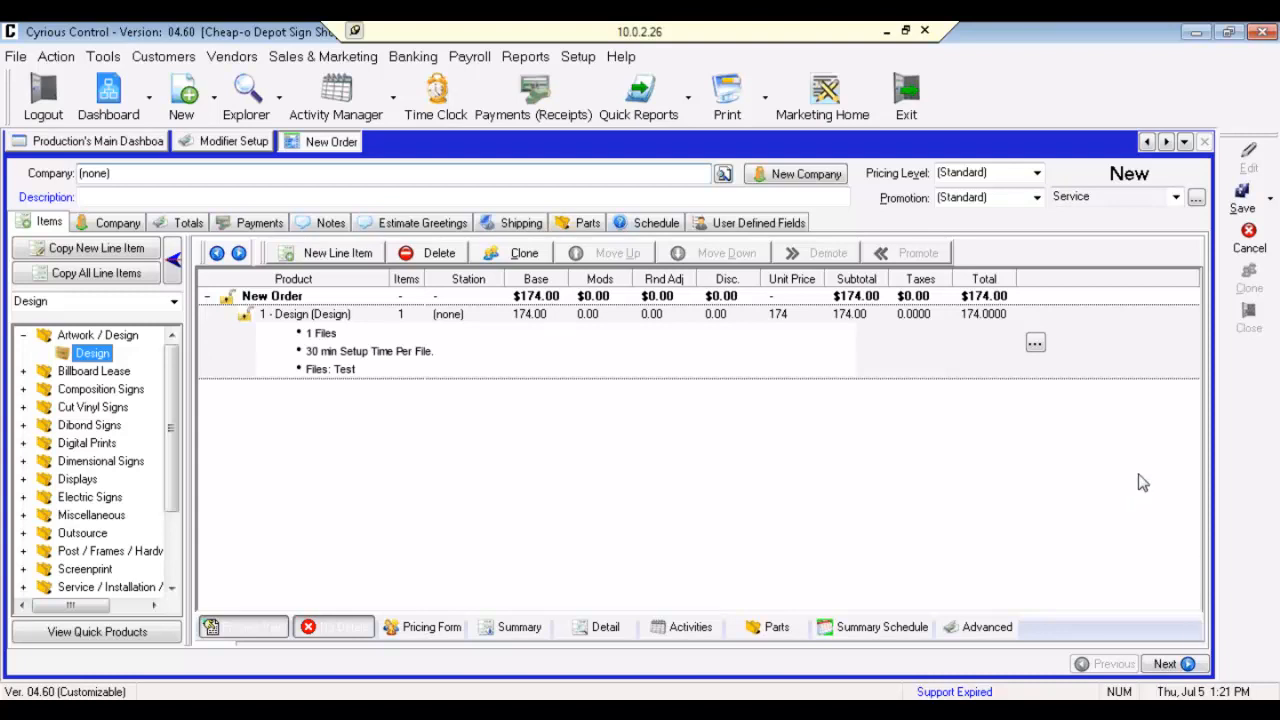
Reopen the Design line item, turn on the "Will there be a Rush?" add-on and accept the line item.
left_click(1036, 346)
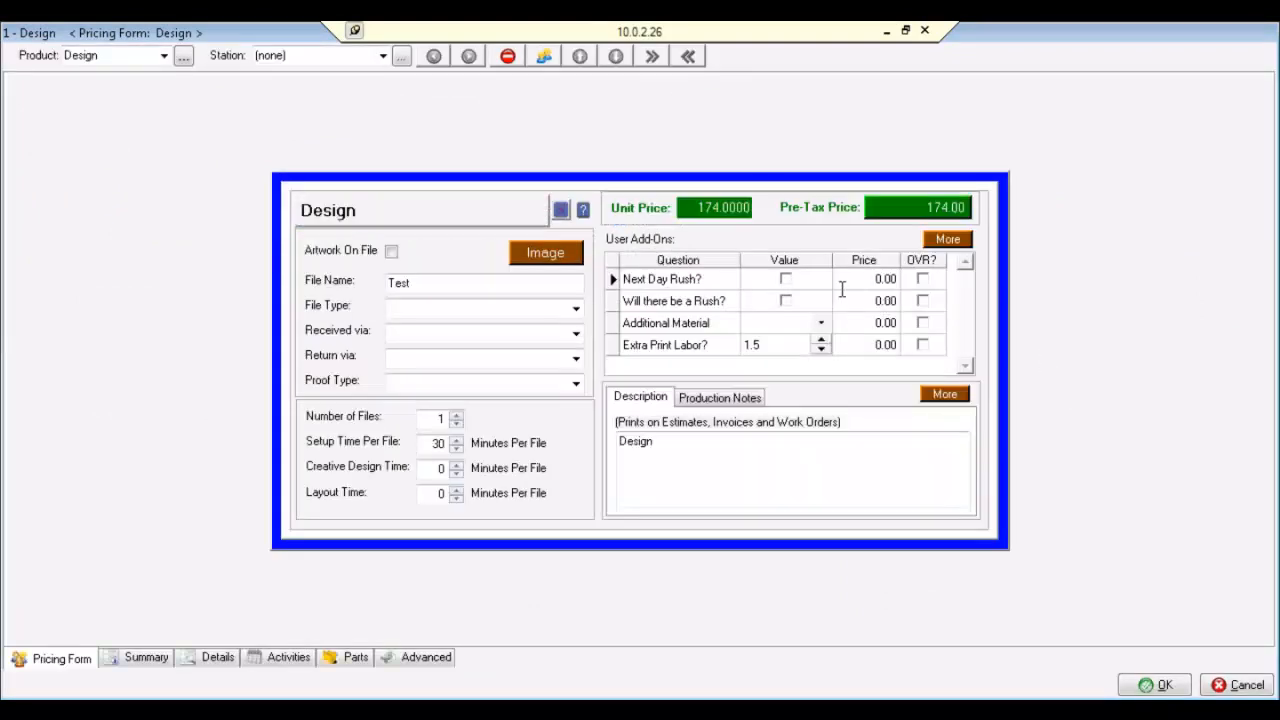
left_click(786, 302)
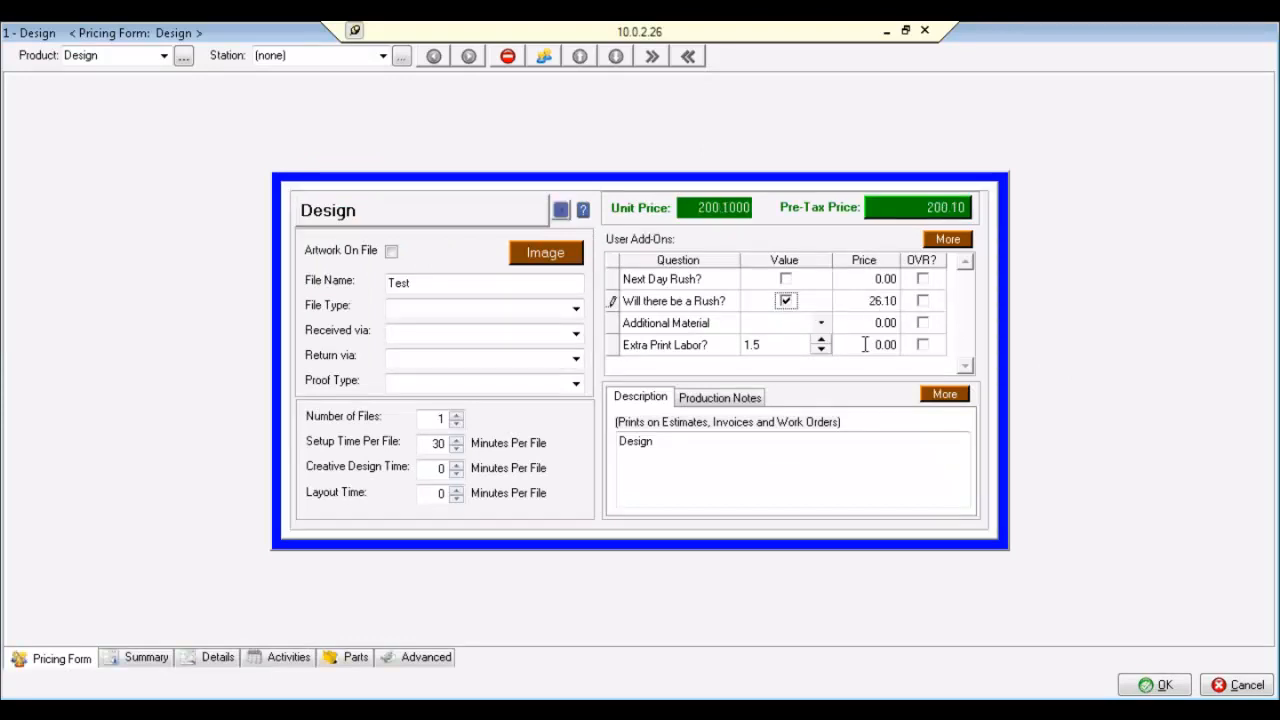
left_click(1145, 687)
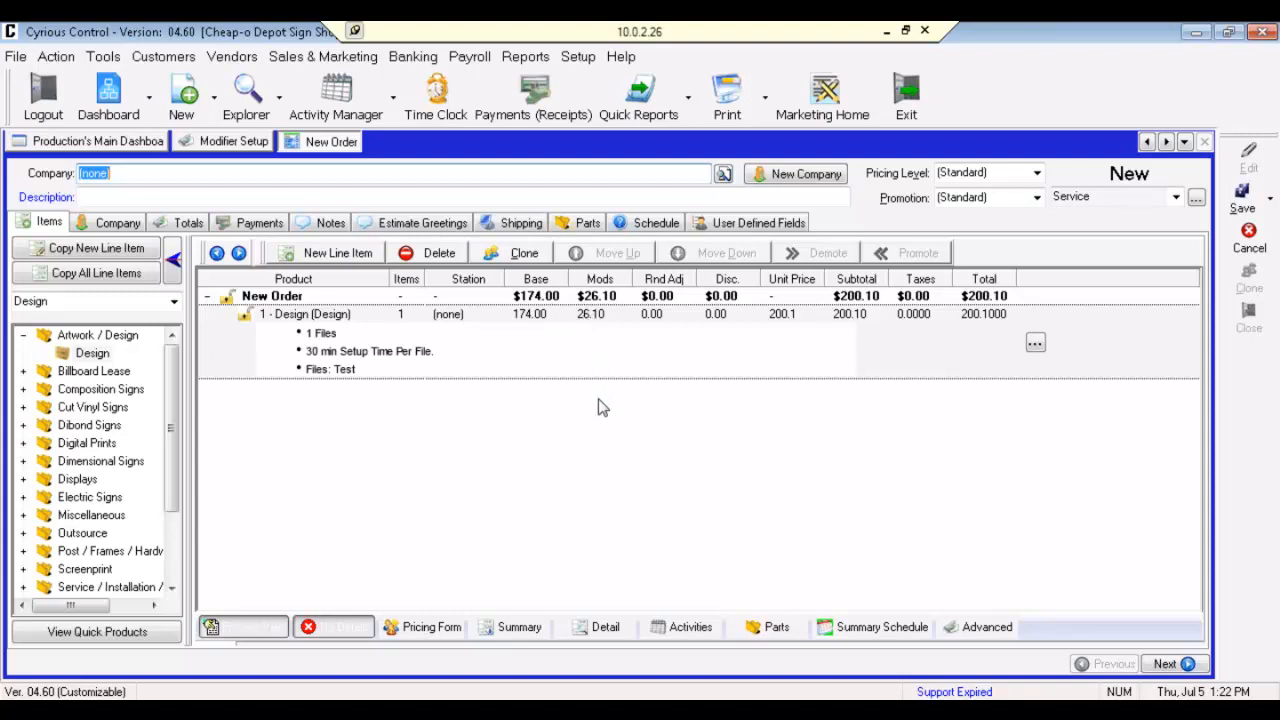
Open the product setup of the Design line item and review its advanced settings and assigned pricing forms and product layouts.
left_click(545, 352)
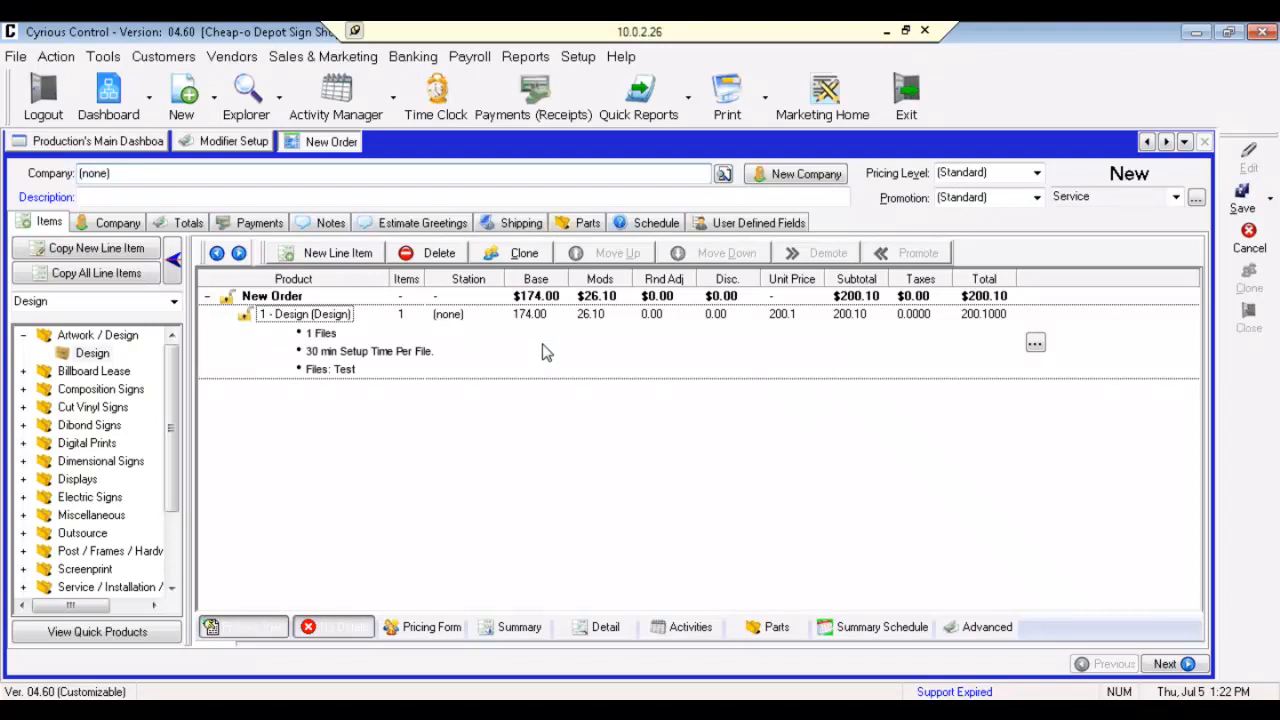
right_click(545, 352)
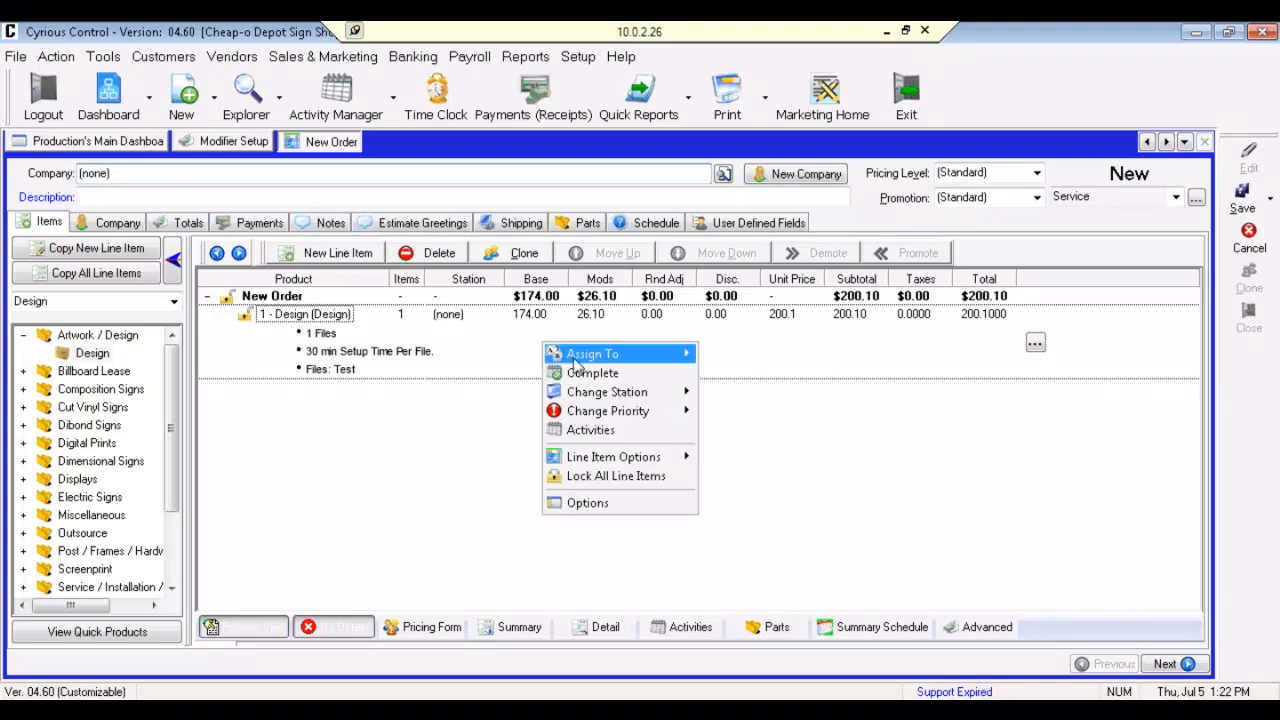
mouse_move(598, 457)
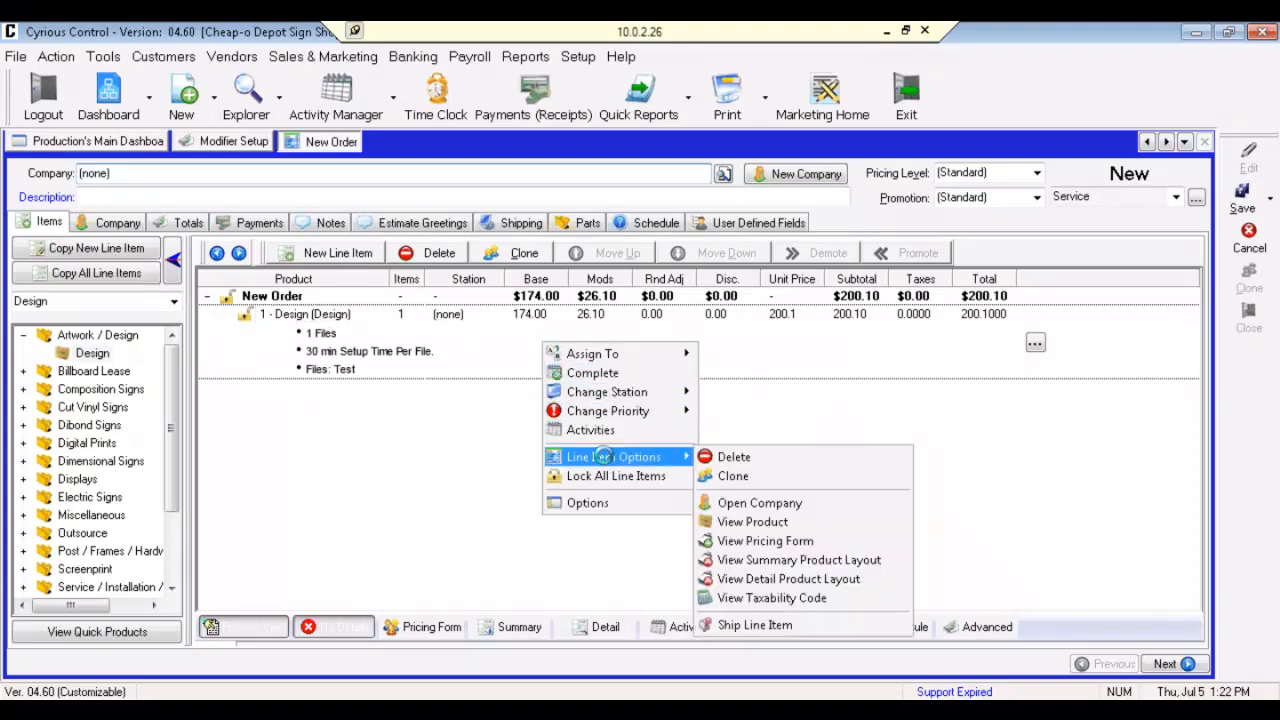
left_click(752, 522)
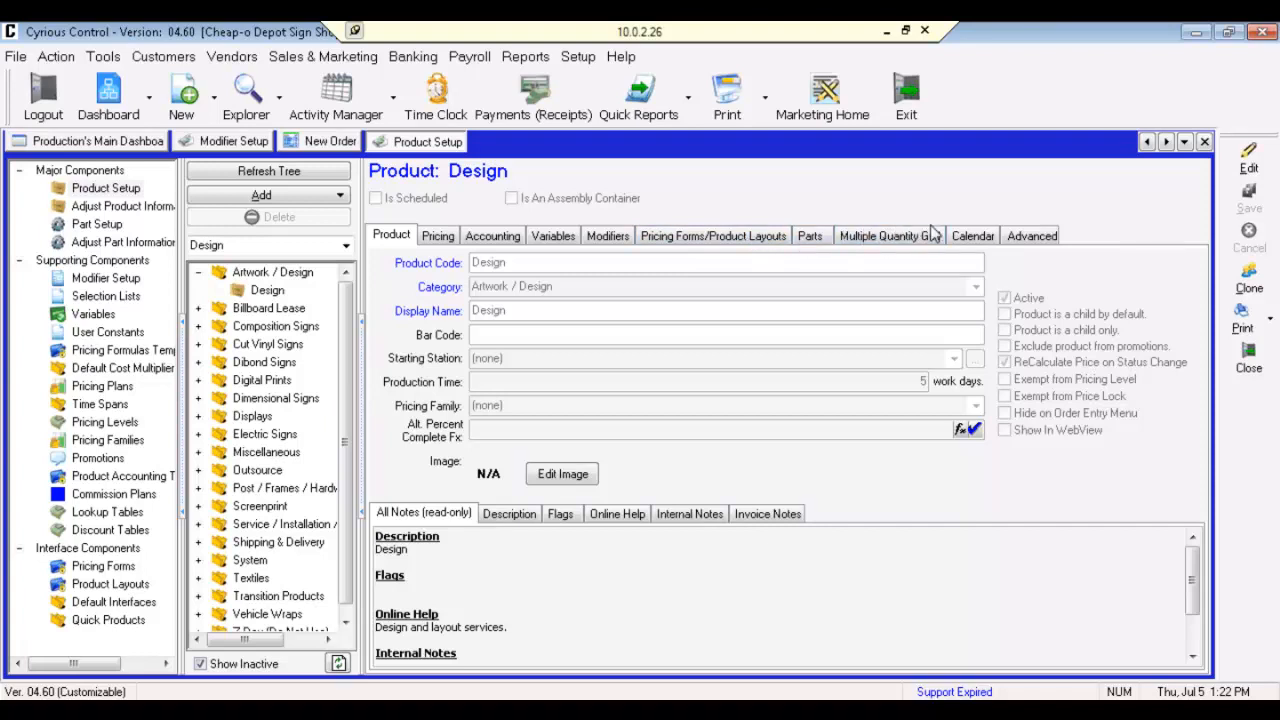
left_click(1023, 244)
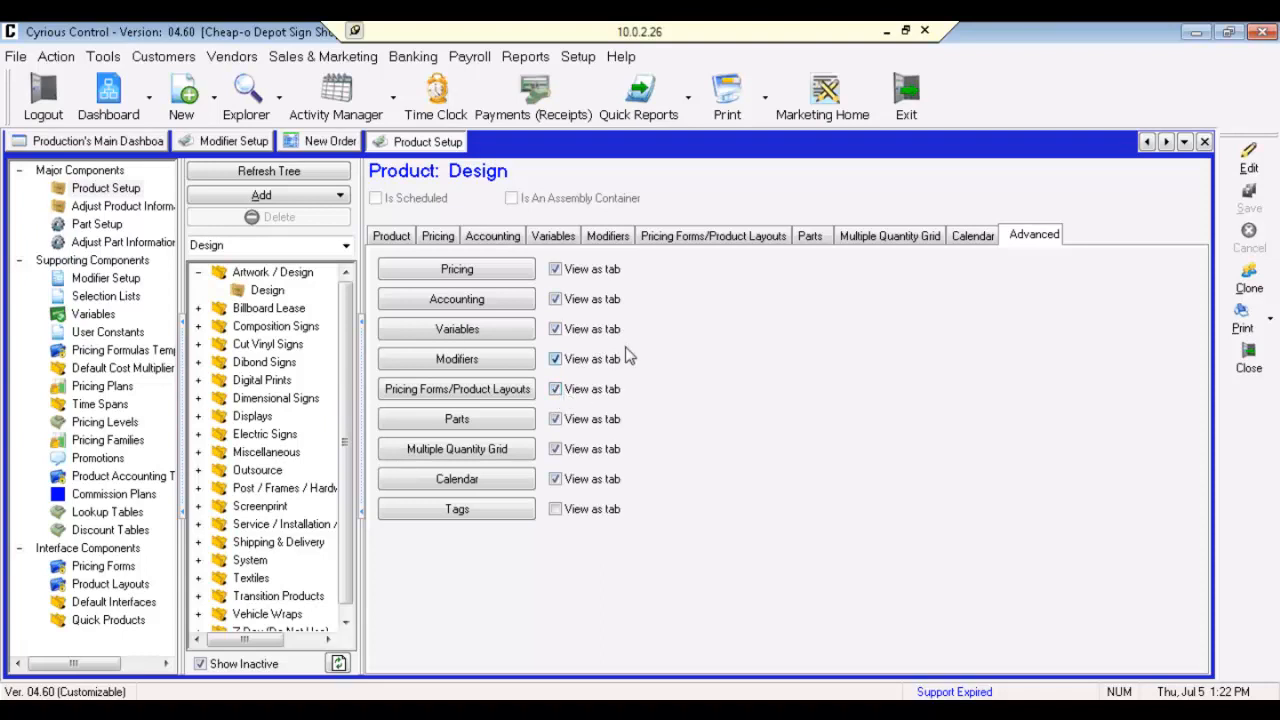
left_click(660, 238)
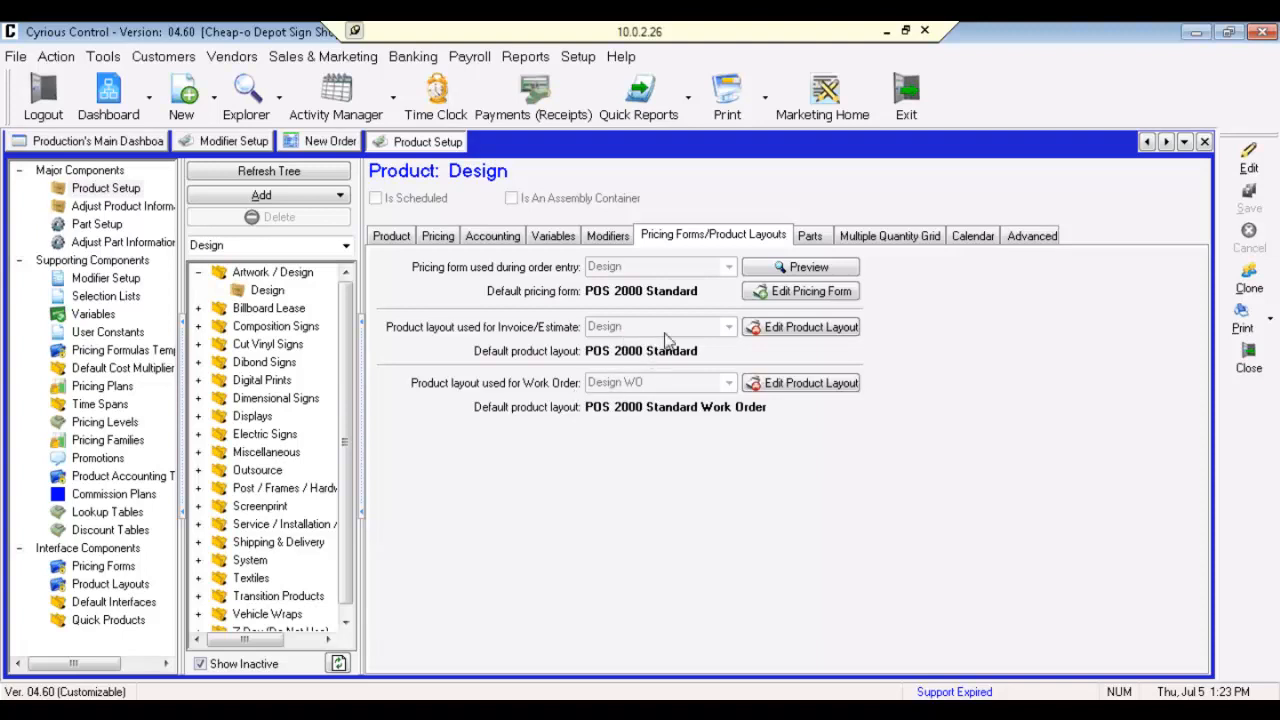
Open the Design product layout used for invoices and estimates, enlarge its formula area and review the formula.
left_click(784, 329)
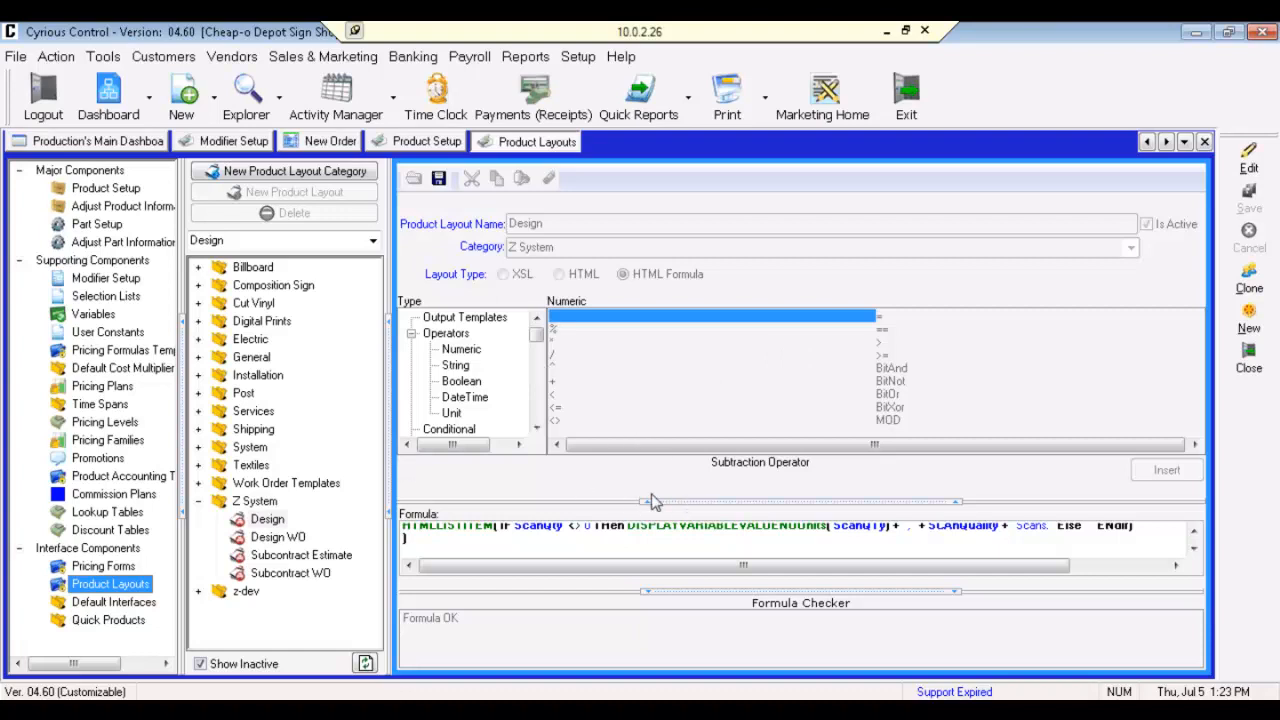
mouse_move(651, 500)
left_mouse_down()
mouse_move(670, 503)
mouse_move(653, 360)
left_mouse_up()
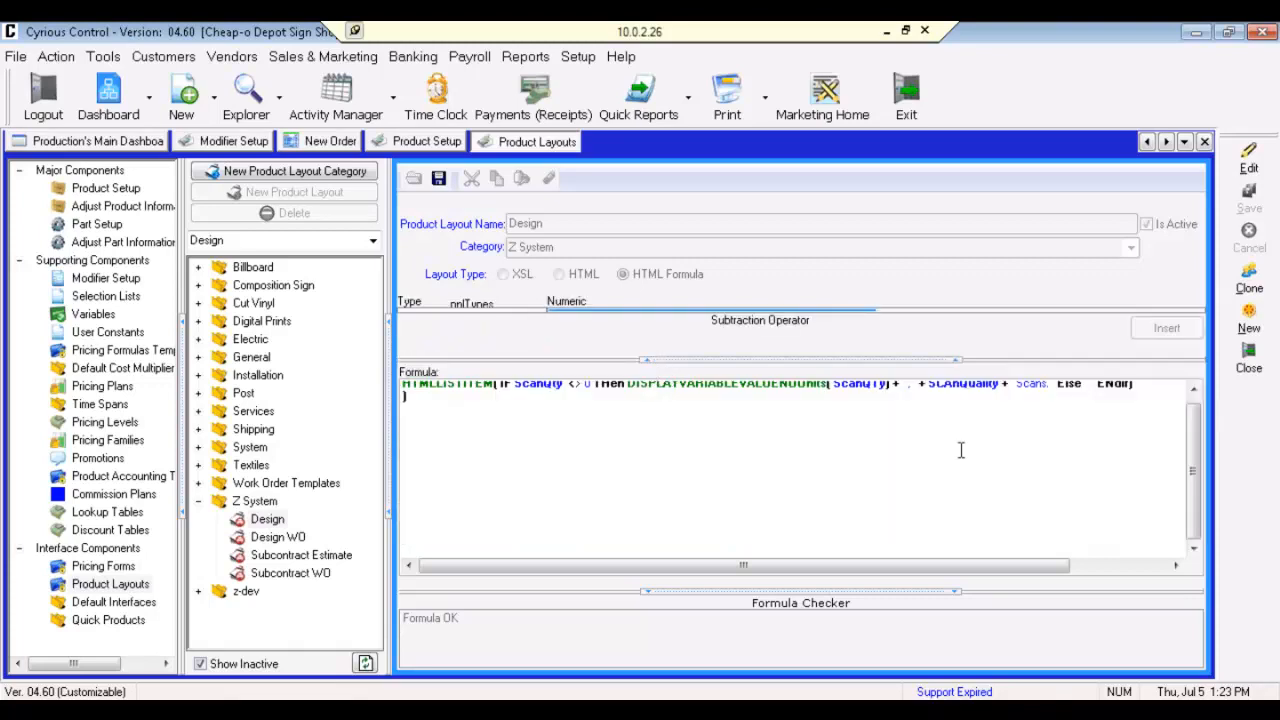
left_click_drag(1194, 450, 1195, 438)
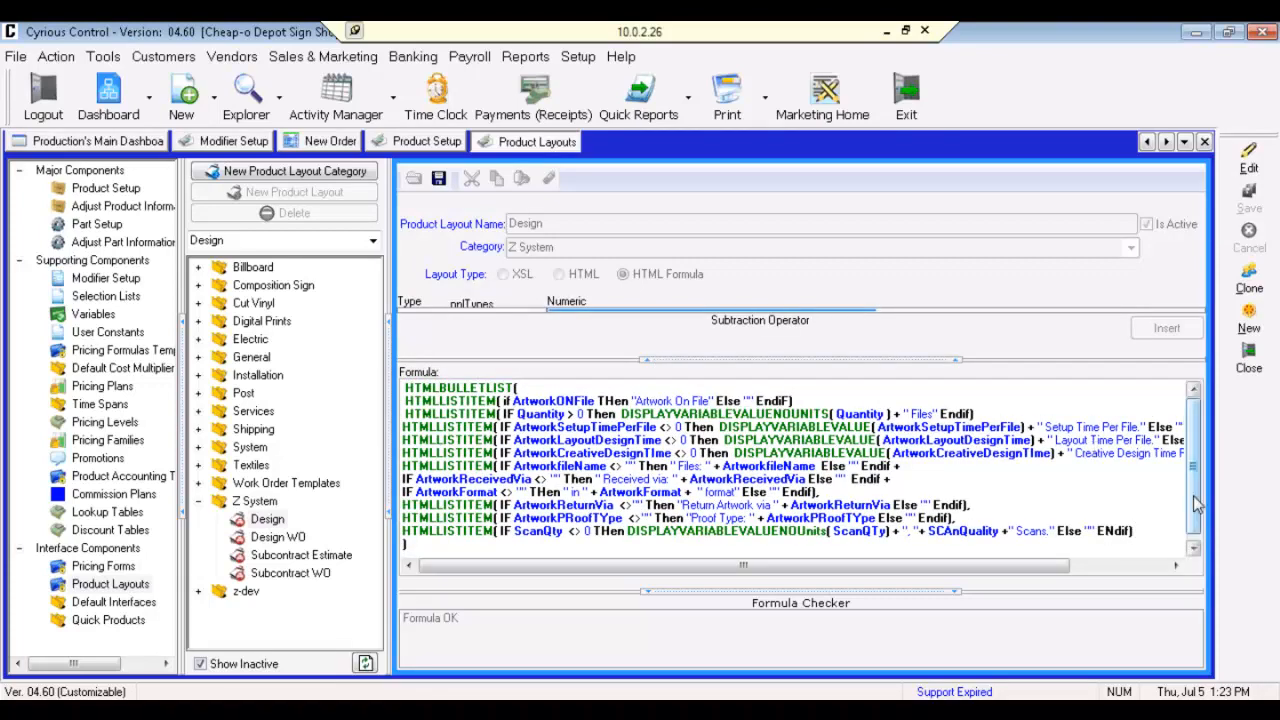
left_click_drag(1197, 505, 1192, 515)
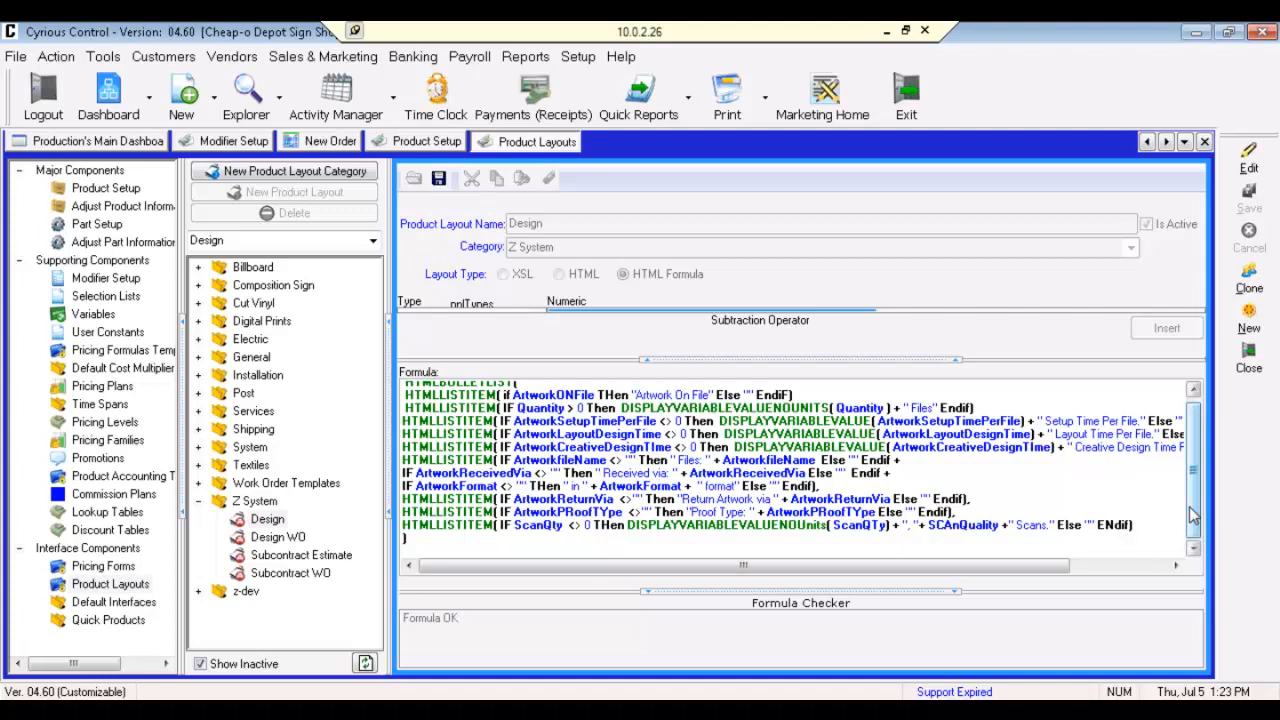
Put the Design layout into edit mode and add ModifierValue("Print Labor", 0) on a new line below the ScanQty list item.
left_click(1245, 165)
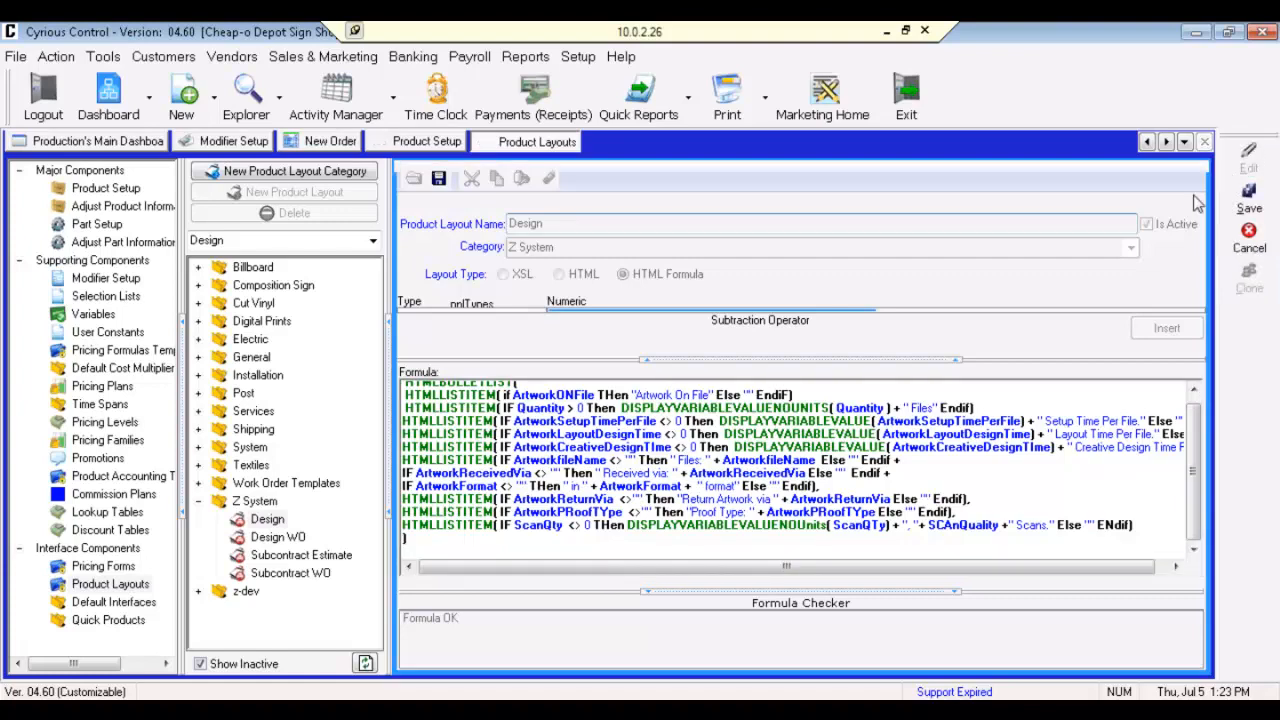
left_click(1136, 518)
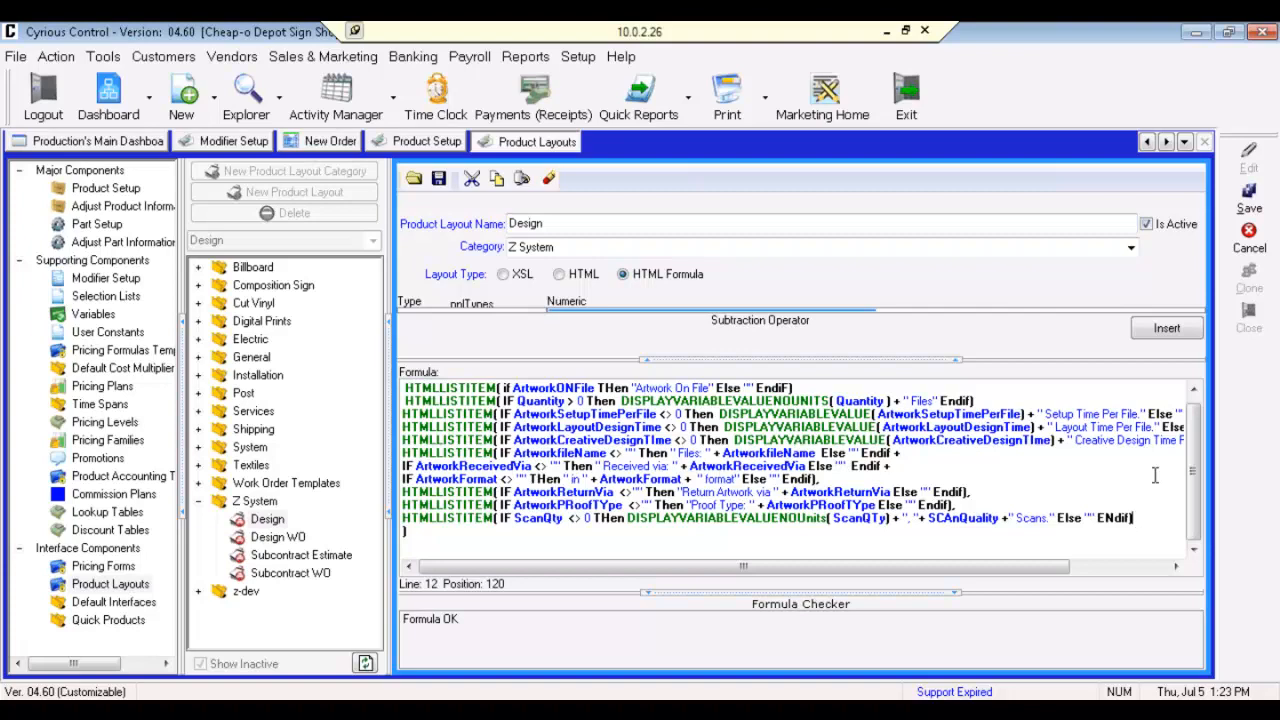
key("Return")
key("Return")
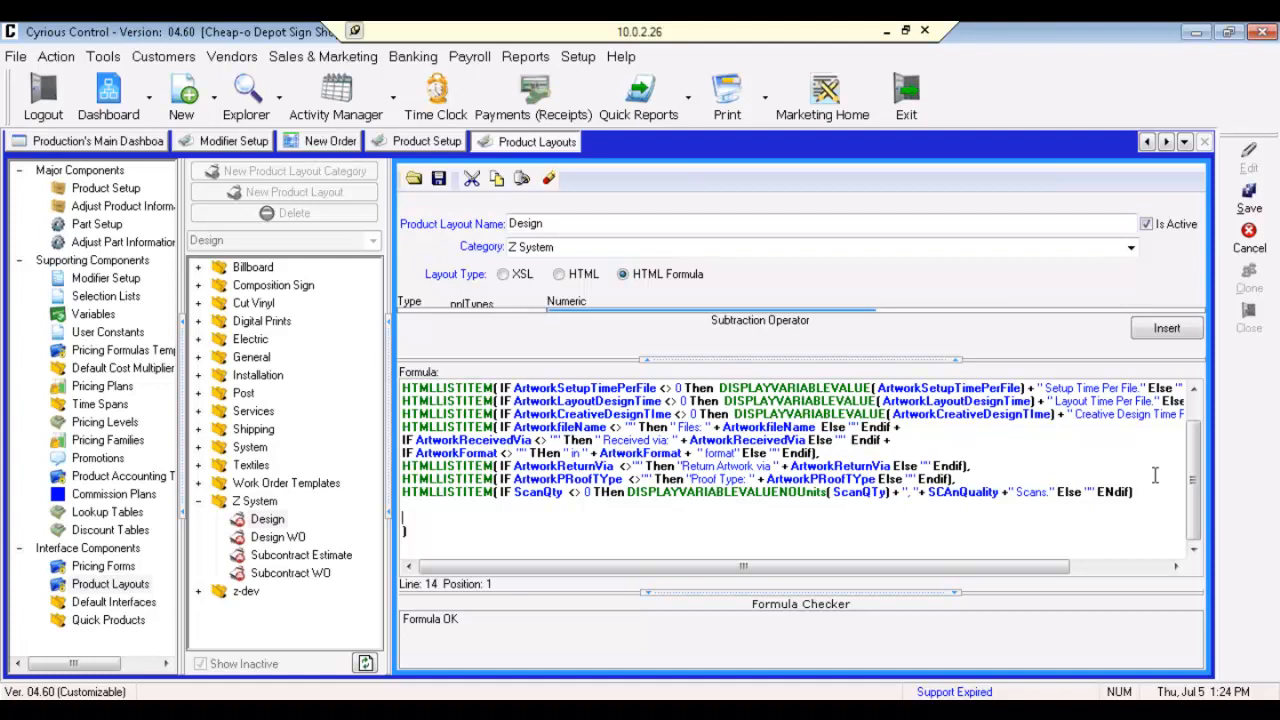
type("Modifiers")
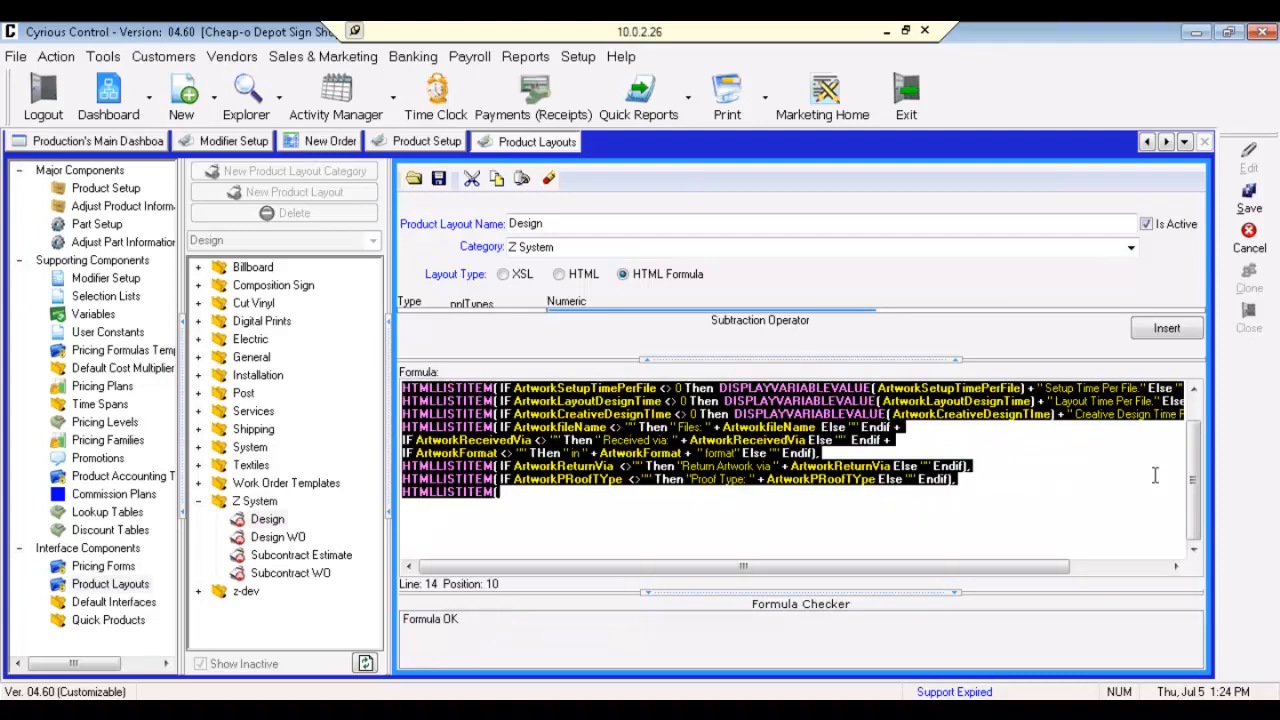
type("alue(")
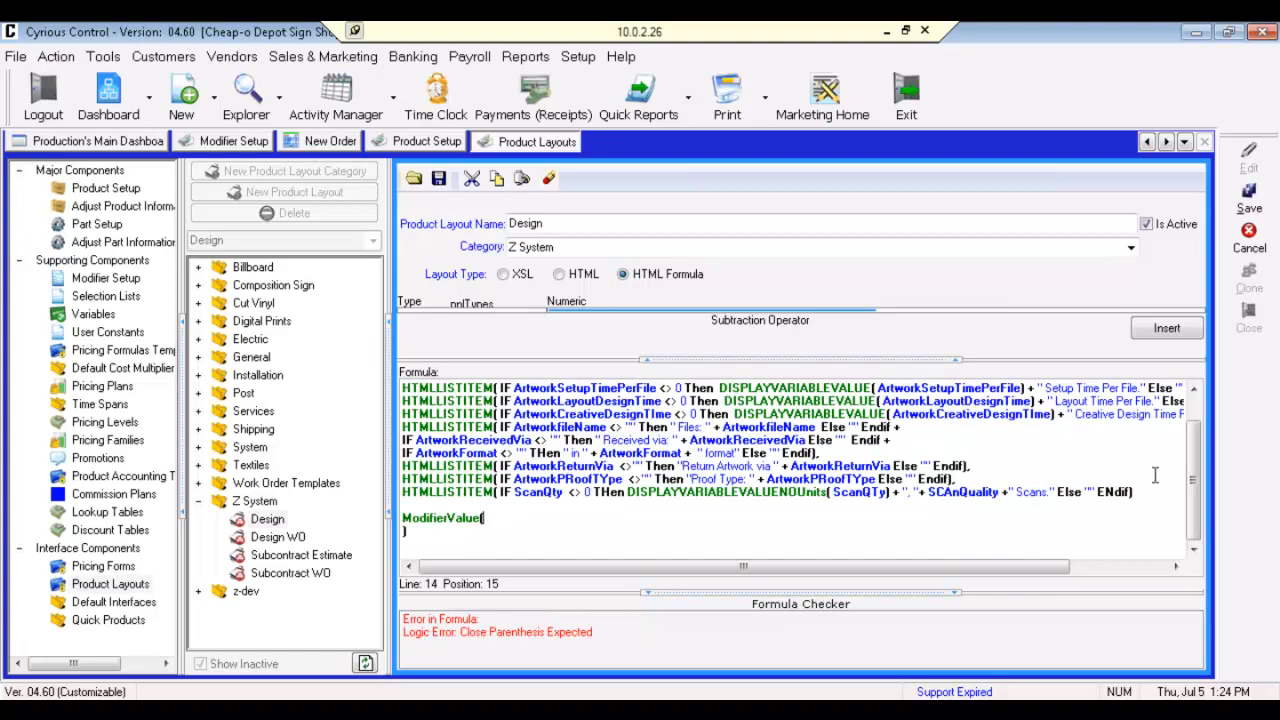
type("\"")
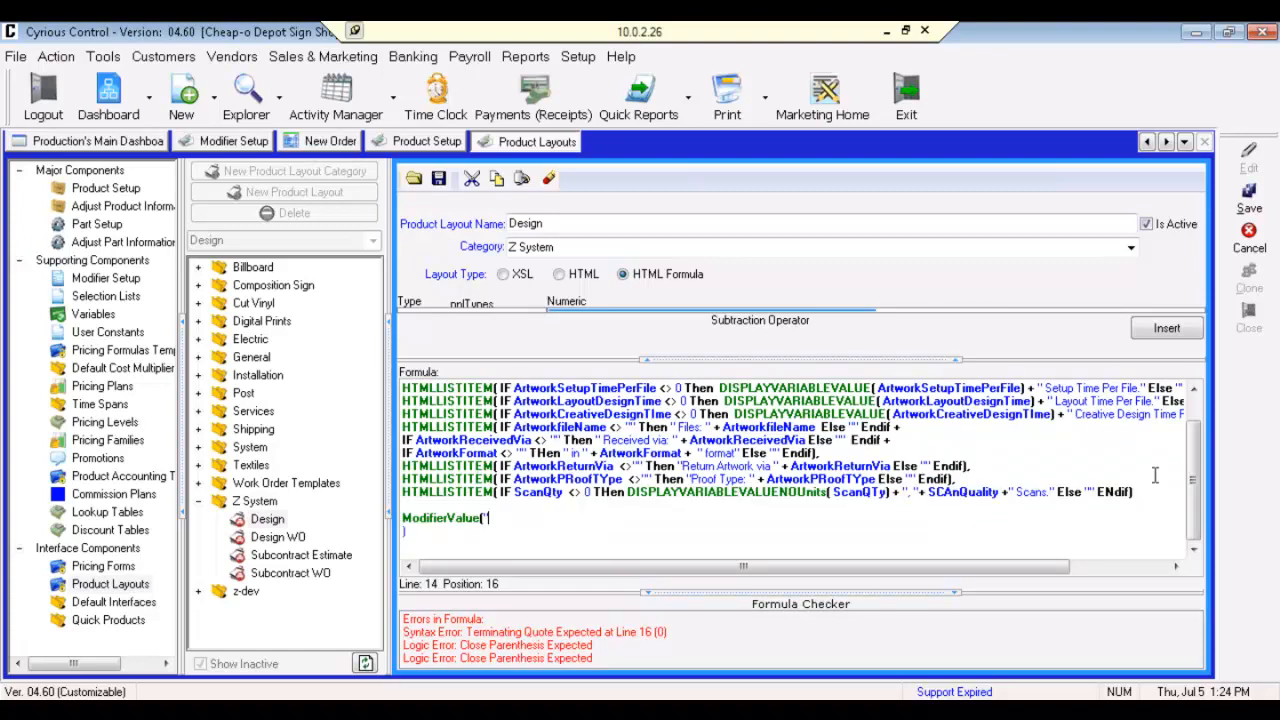
type("Print Layou")
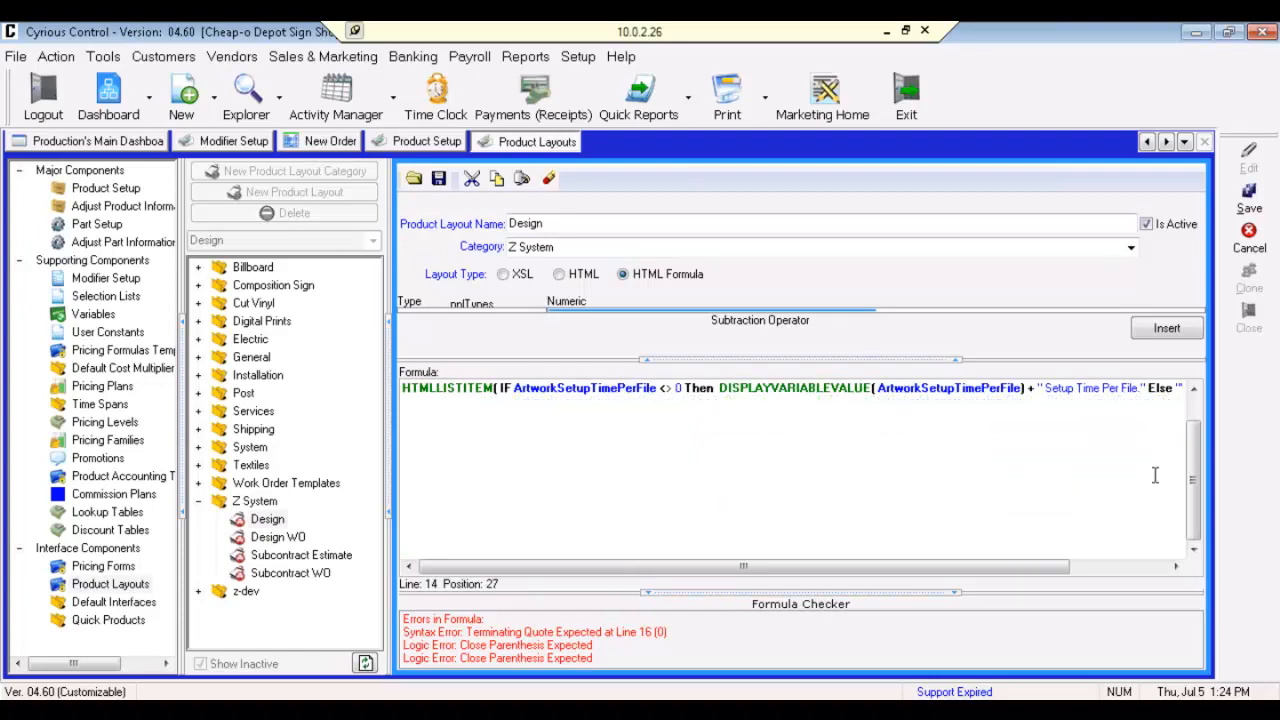
type("\"Print Labor")
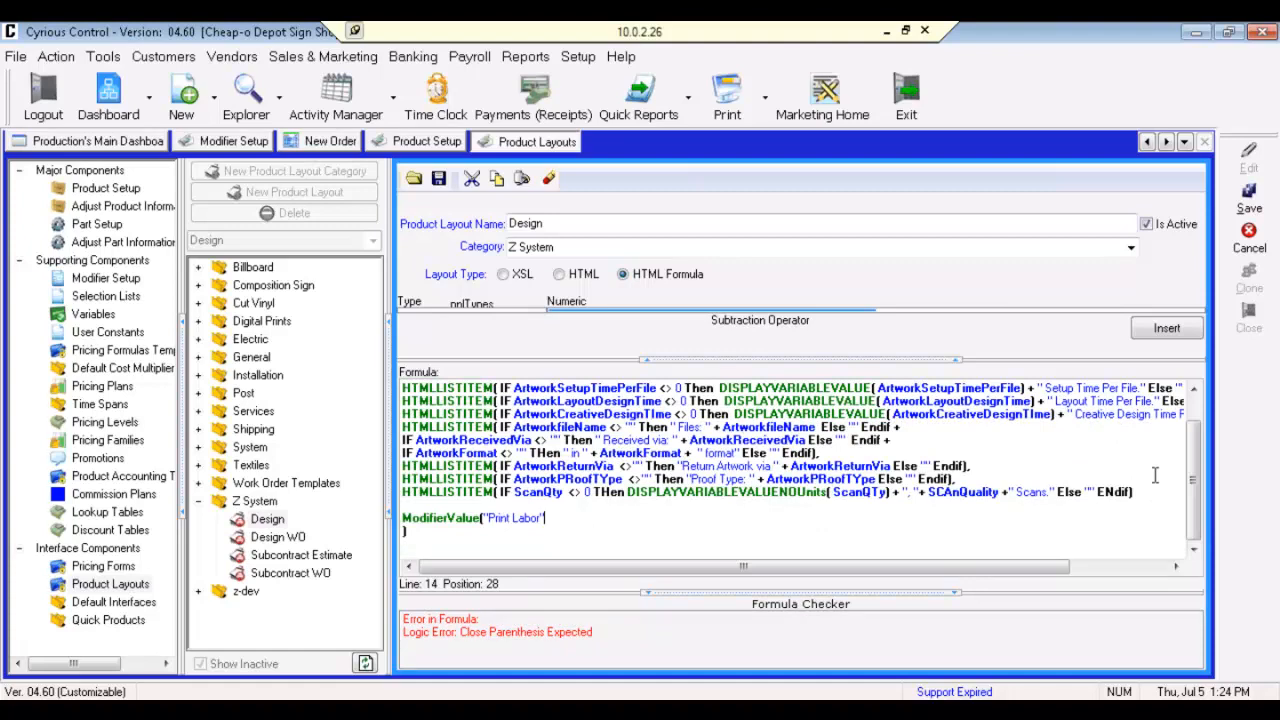
type(", 0")
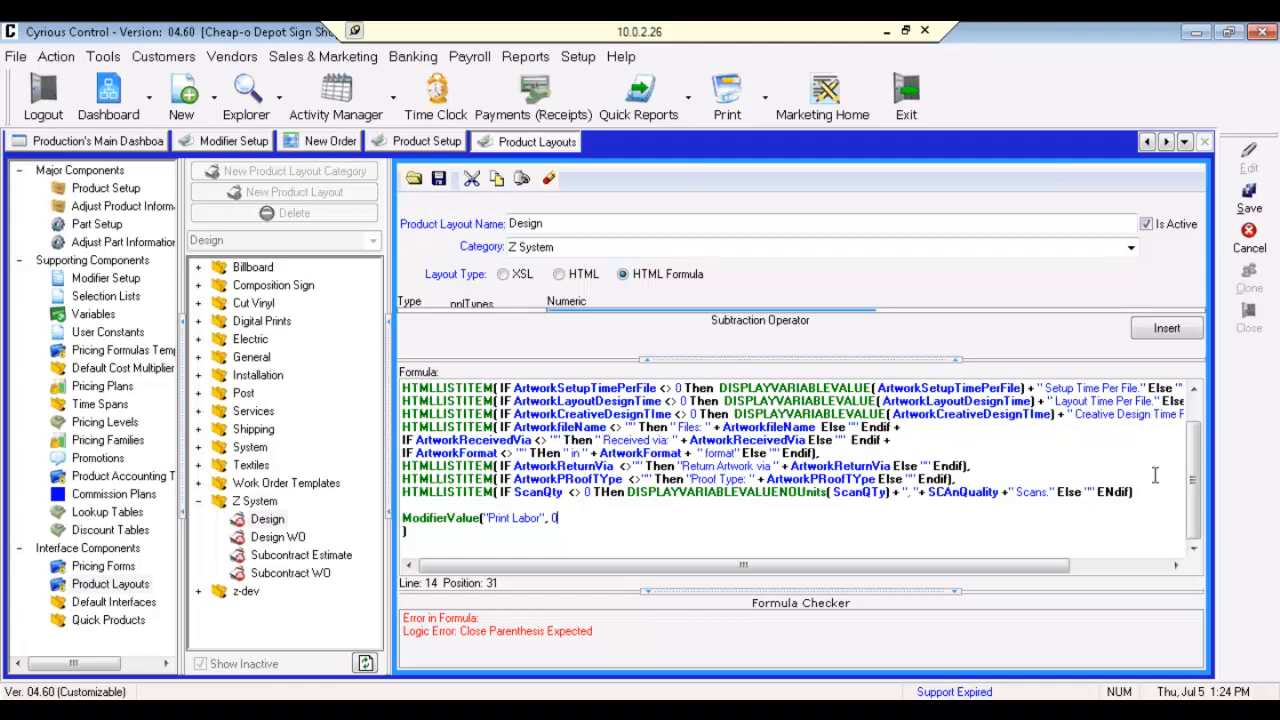
type(")")
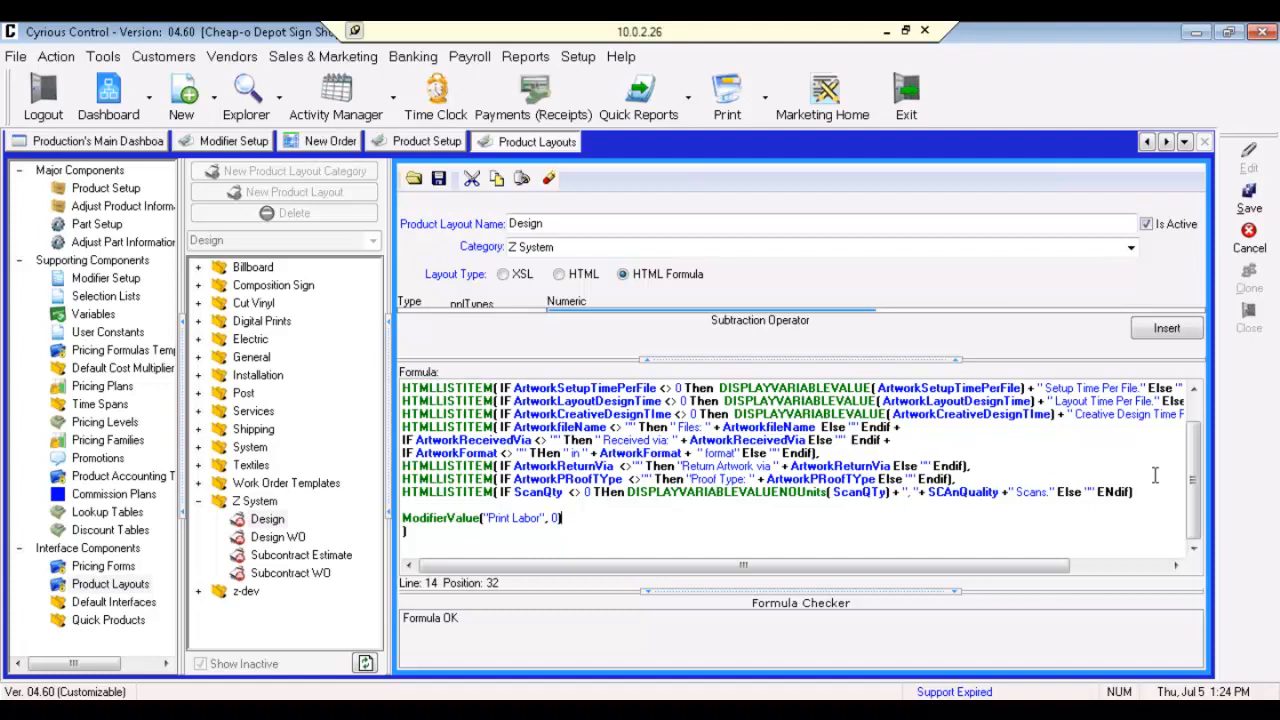
Try DisplayModifierValue in place of ModifierValue on the Print Labor line, and remove the Display prefix again.
key("Home")
type("Displ")
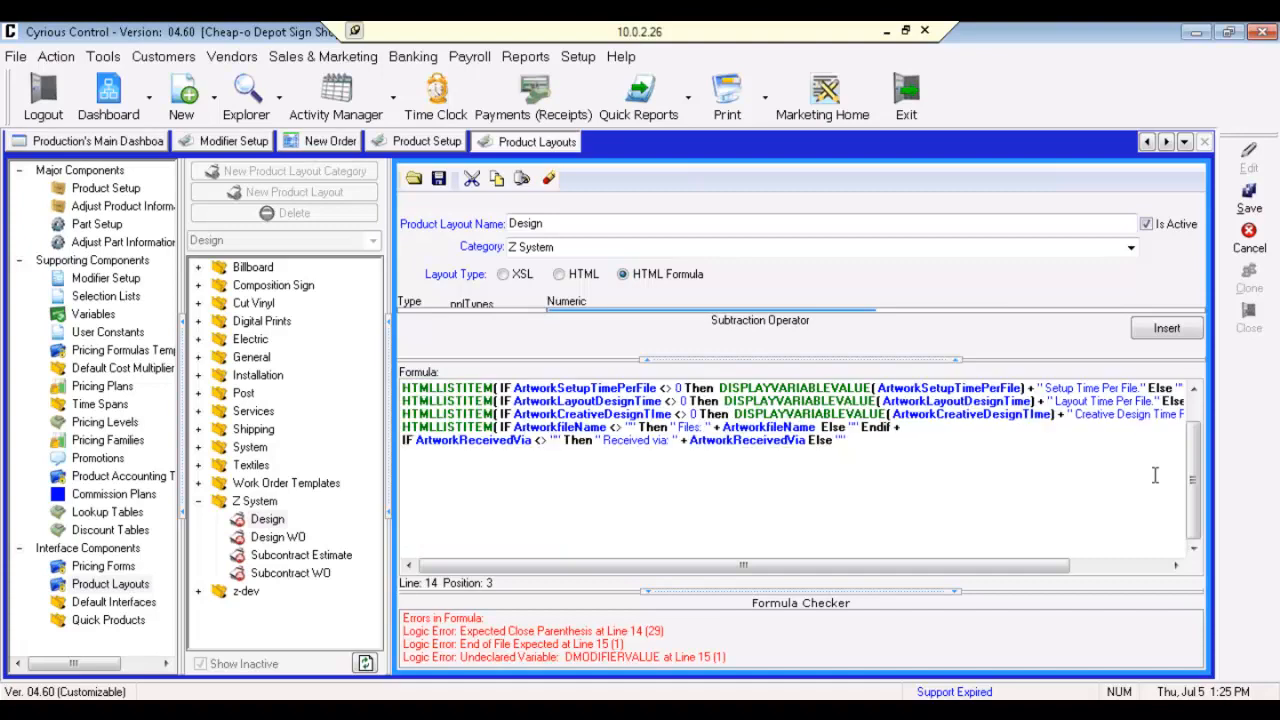
type("ayModifierValue(\"Print Labor\", 0")
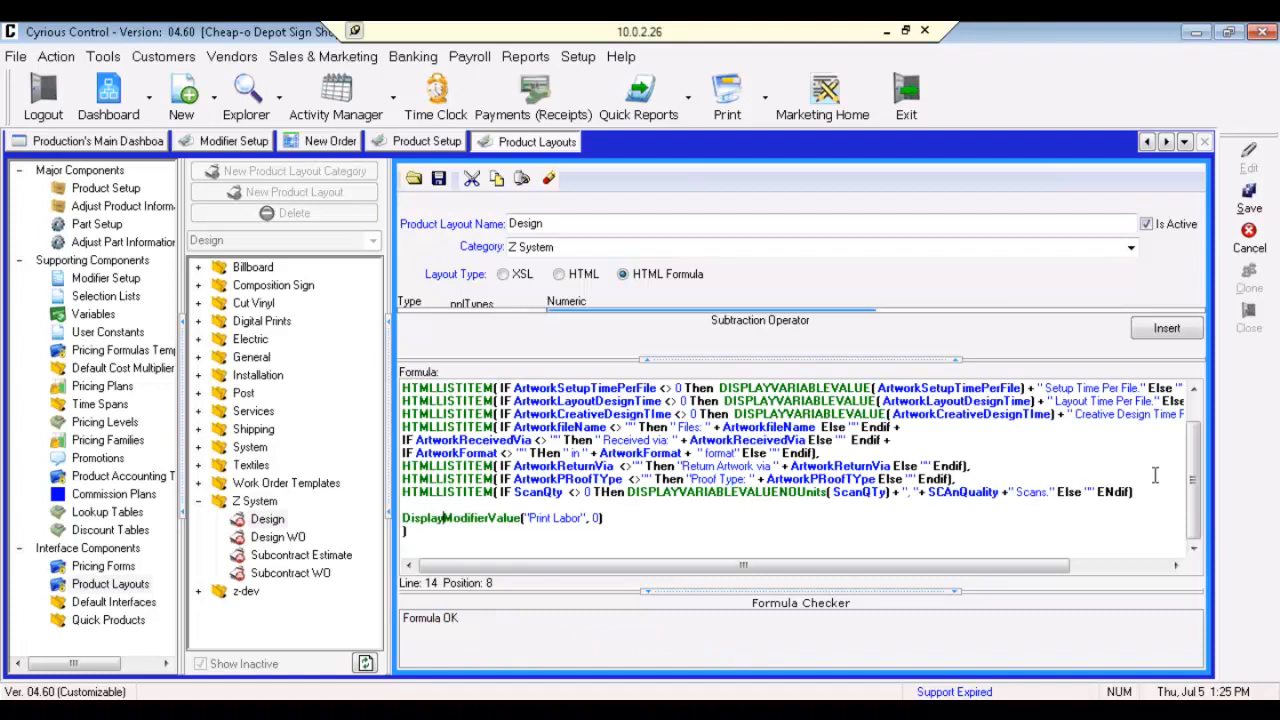
key("shift+Home")
key("Delete")
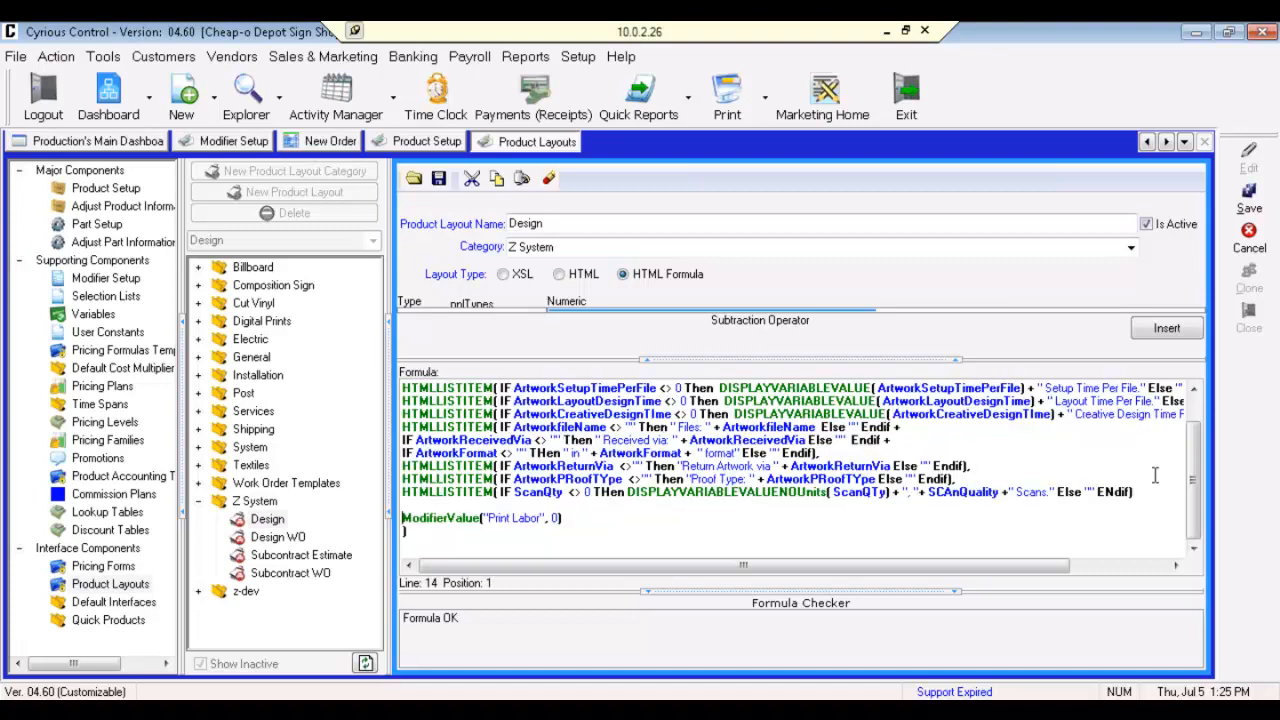
Turn the Print Labor line into a condition reading If ModifierValue("Print Labor", 0) <> 0 Then.
type("If")
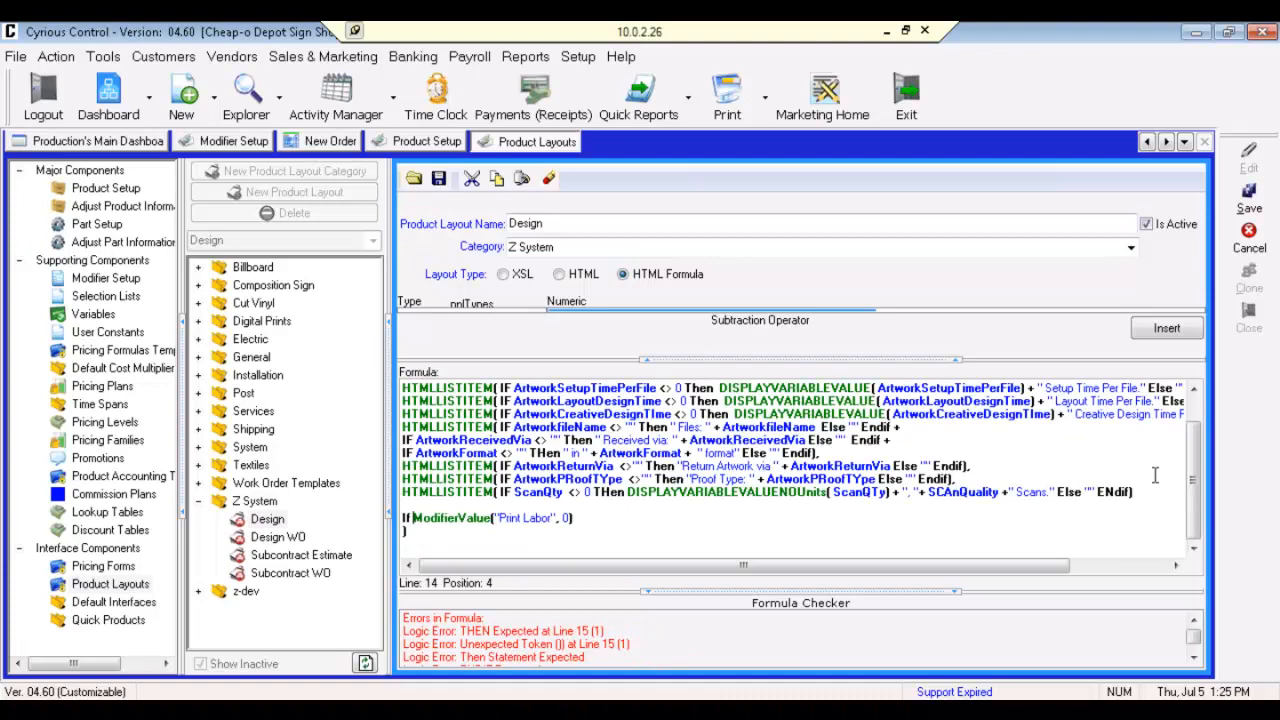
key("End")
type("<>")
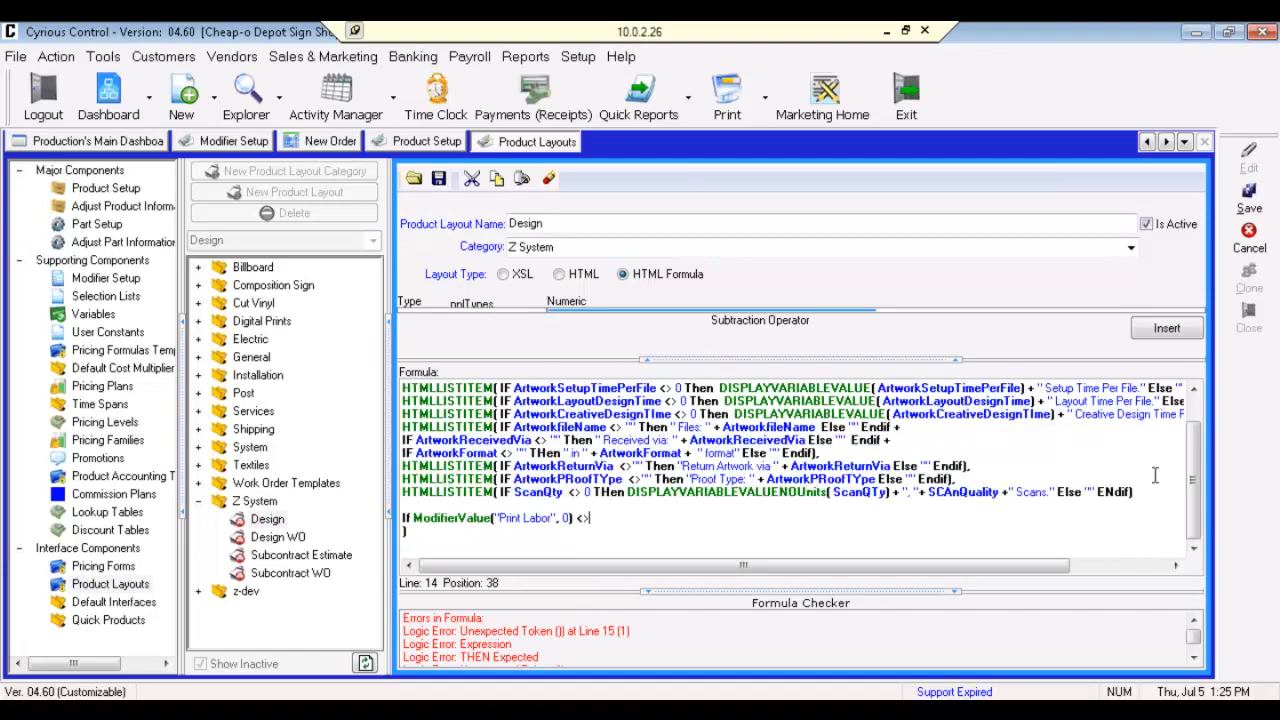
type(" 0")
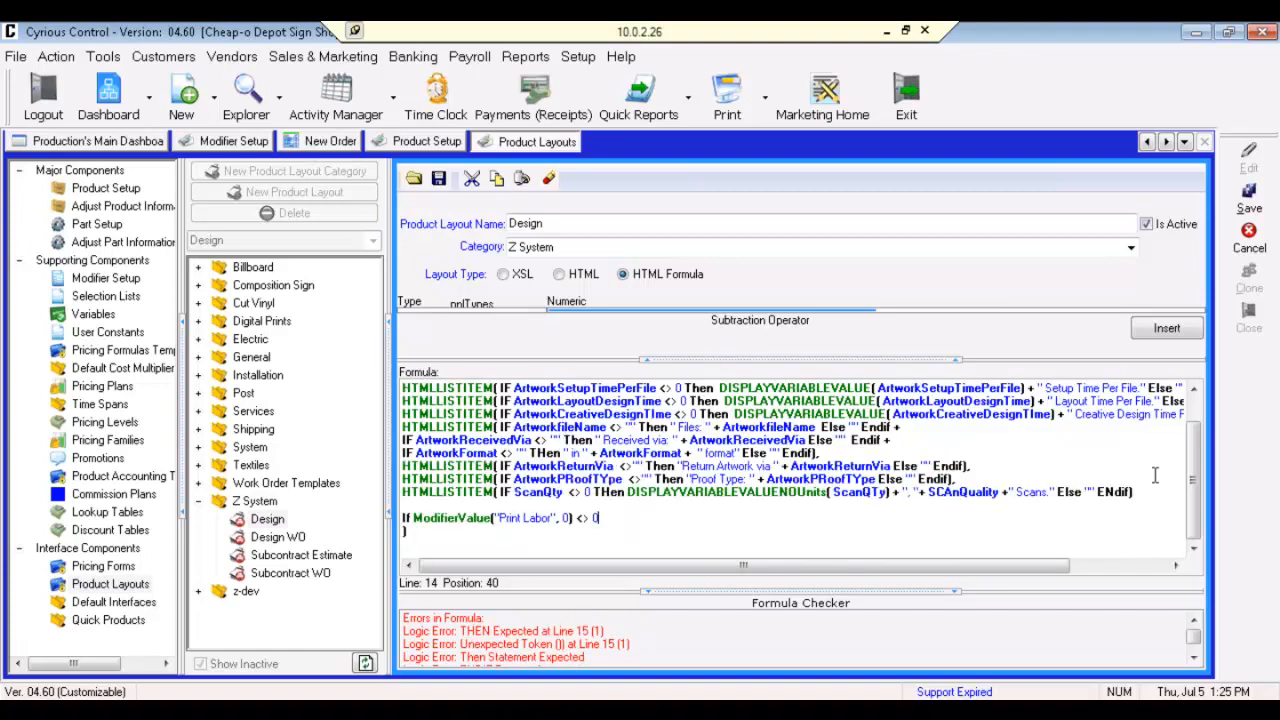
type(" Thn")
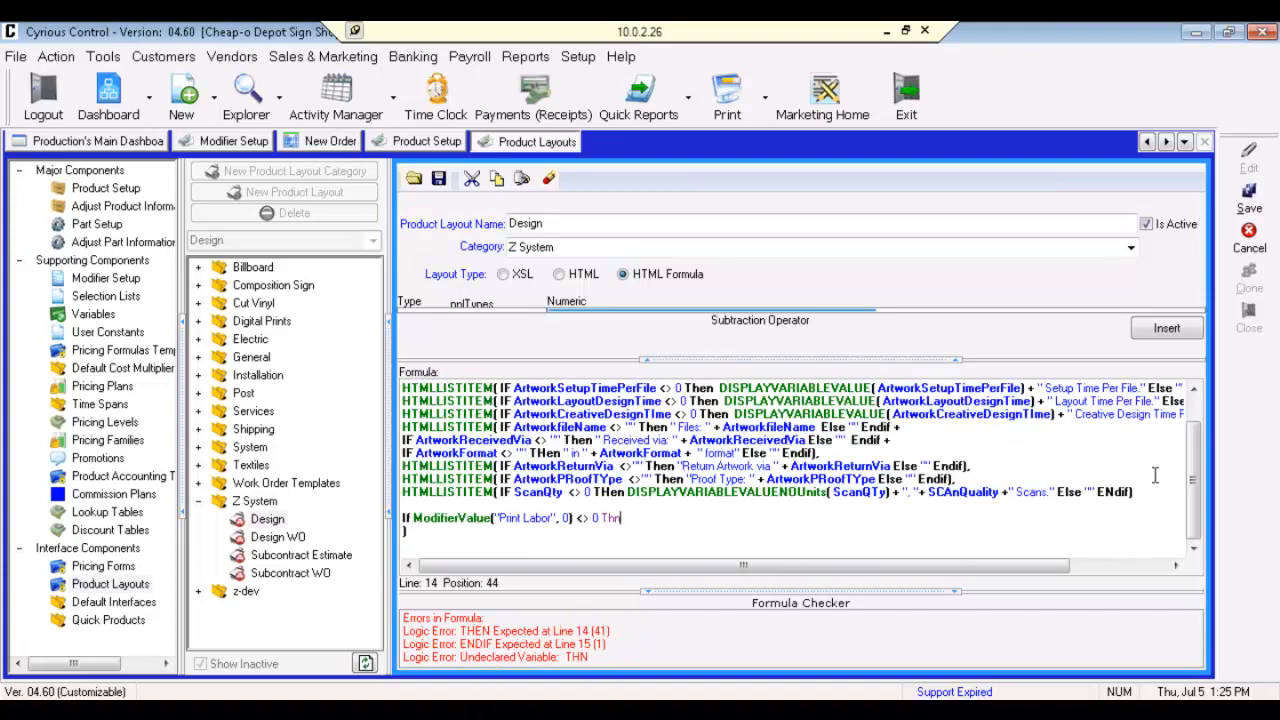
key("BackSpace")
type("en \"")
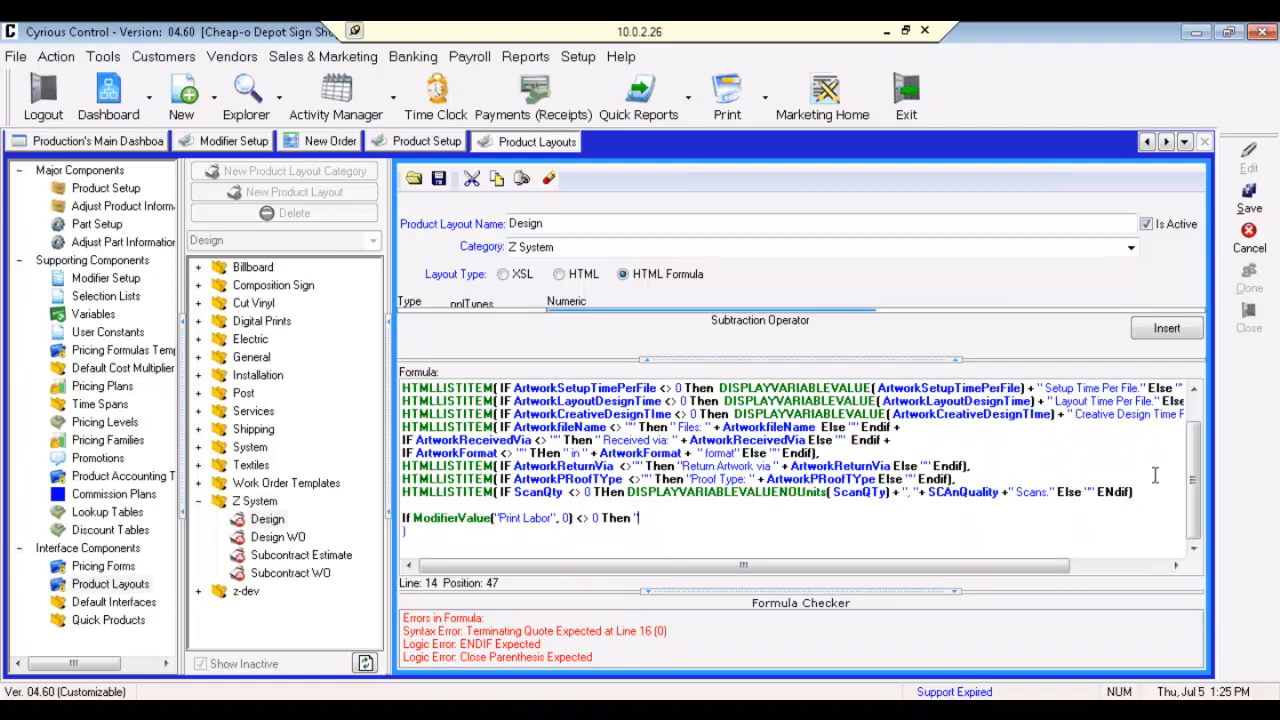
Add the label text "Extra Print Labor: " after Then in the Print Labor condition.
type("Prinit La")
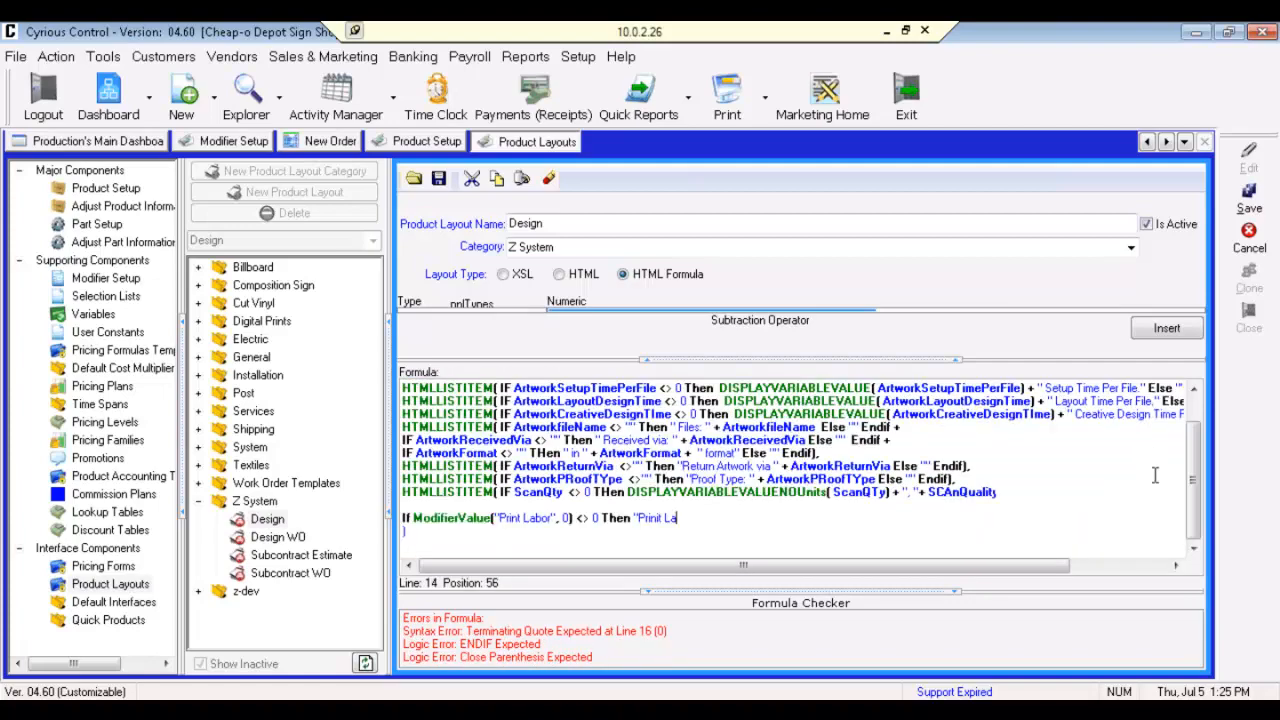
key("BackSpace")
key("BackSpace")
key("BackSpace")
key("BackSpace")
key("BackSpace")
key("BackSpace")
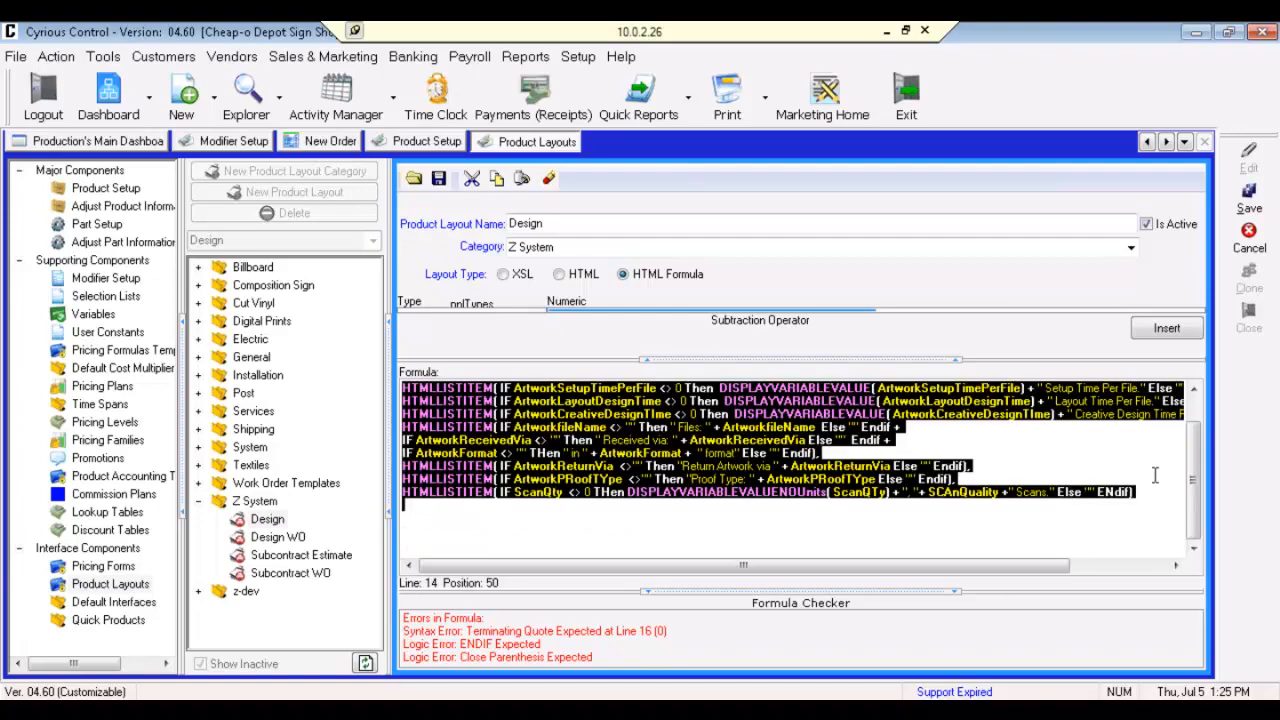
key("BackSpace")
key("BackSpace")
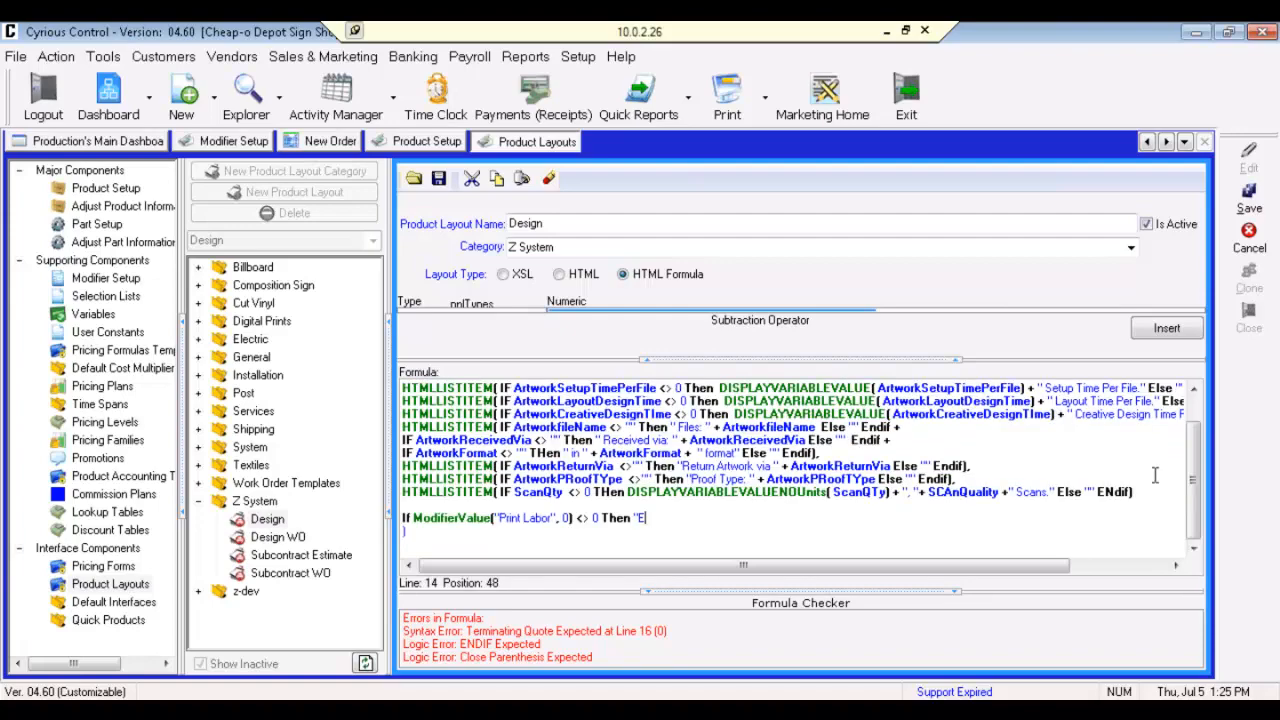
type("Prra Print L")
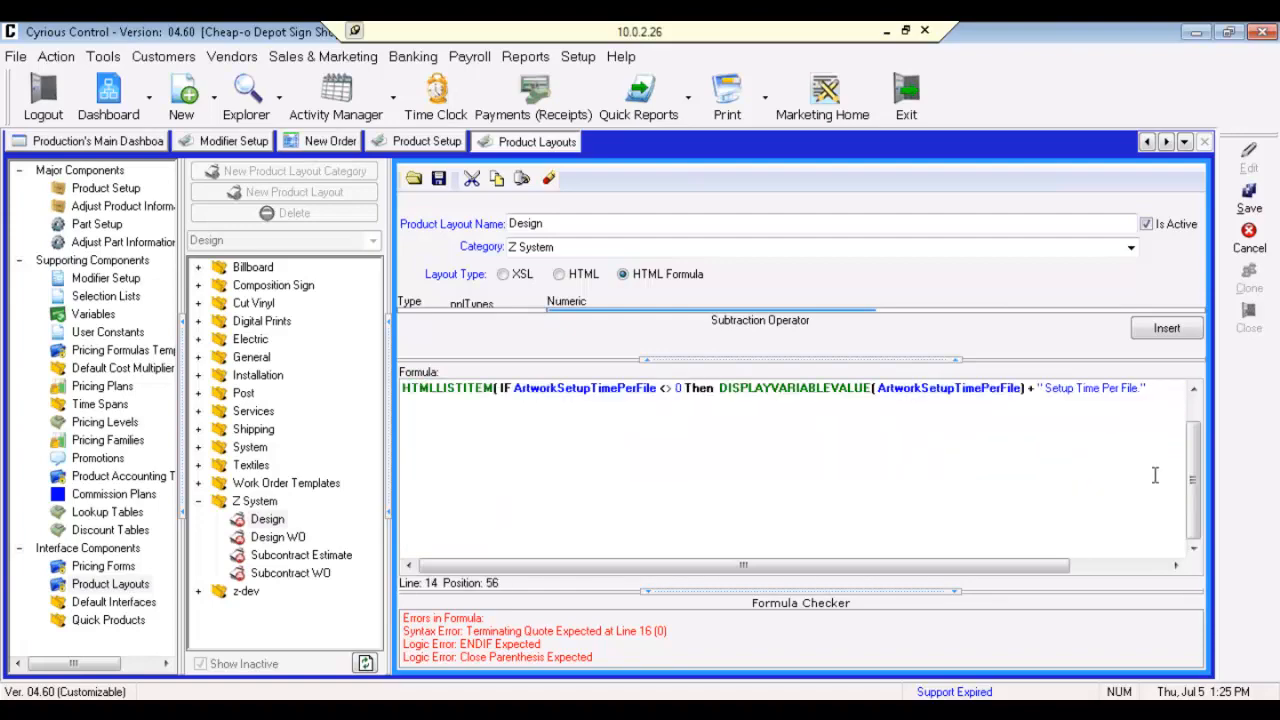
key("BackSpace")
key("BackSpace")
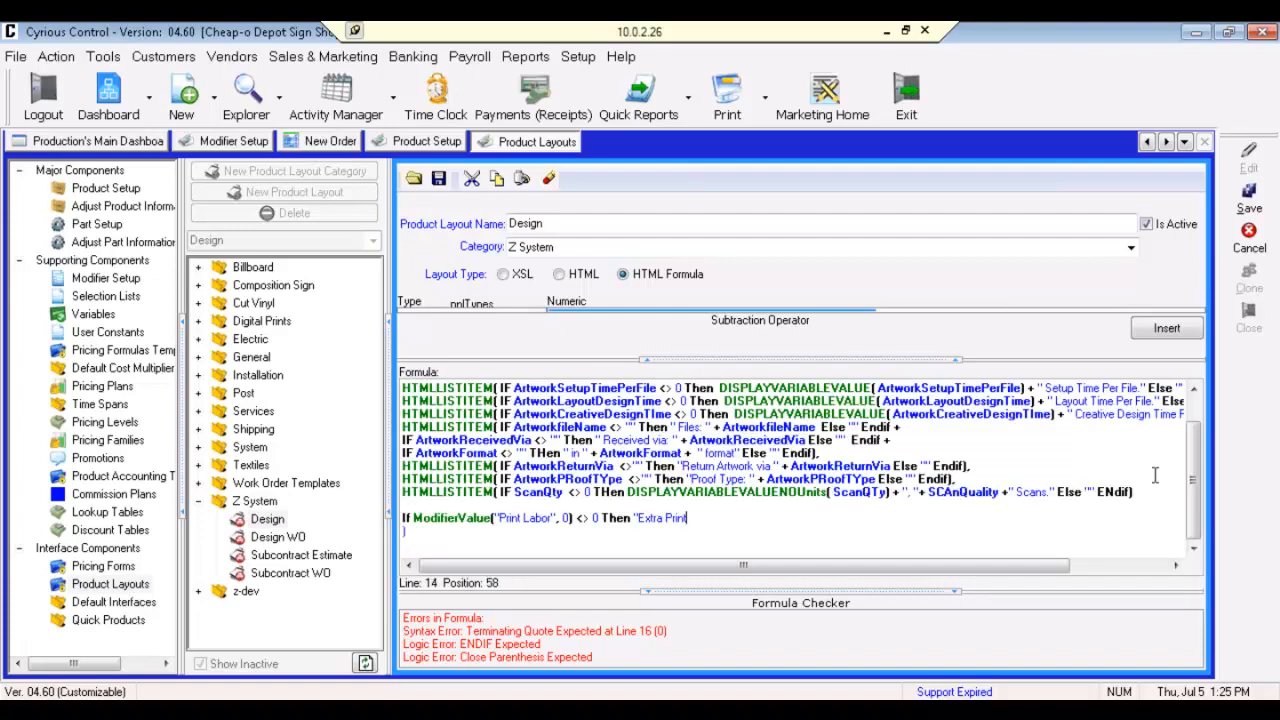
type("Labor:  \"")
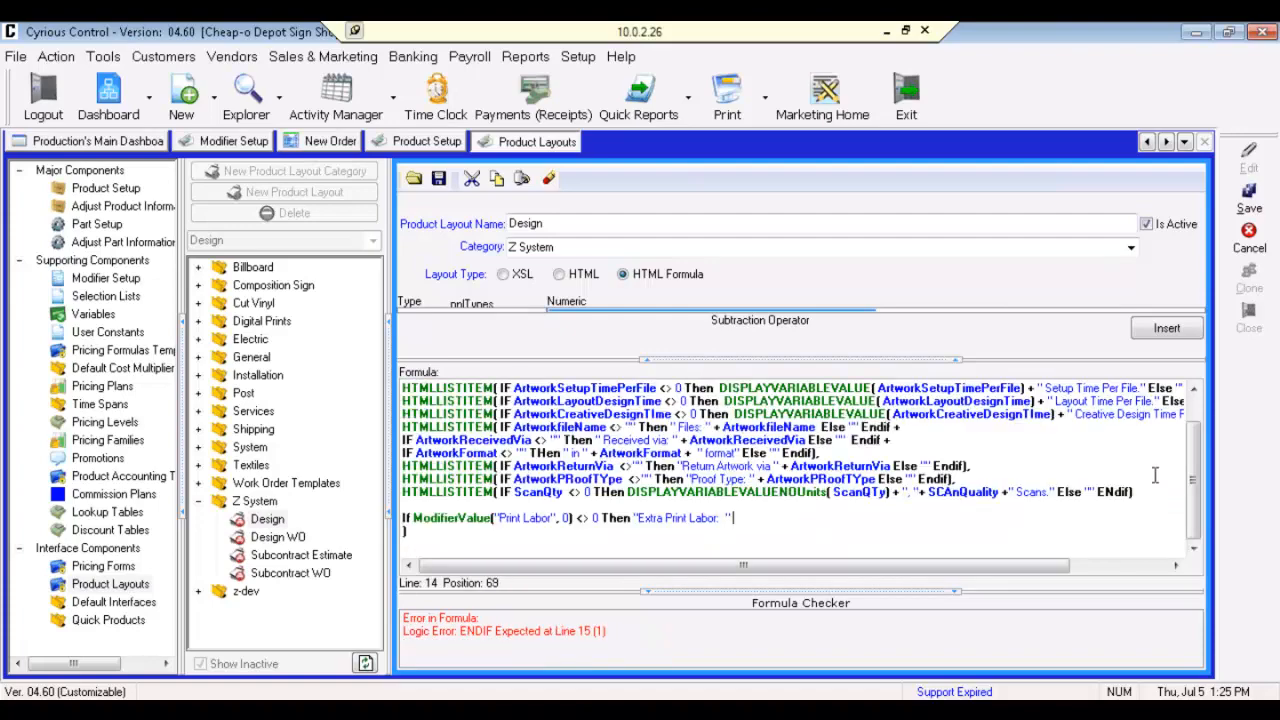
Append + DisplayModifierValue("Print Labor", "") to the label and complete the condition with Else "" EndIf.
type("+ DIS")
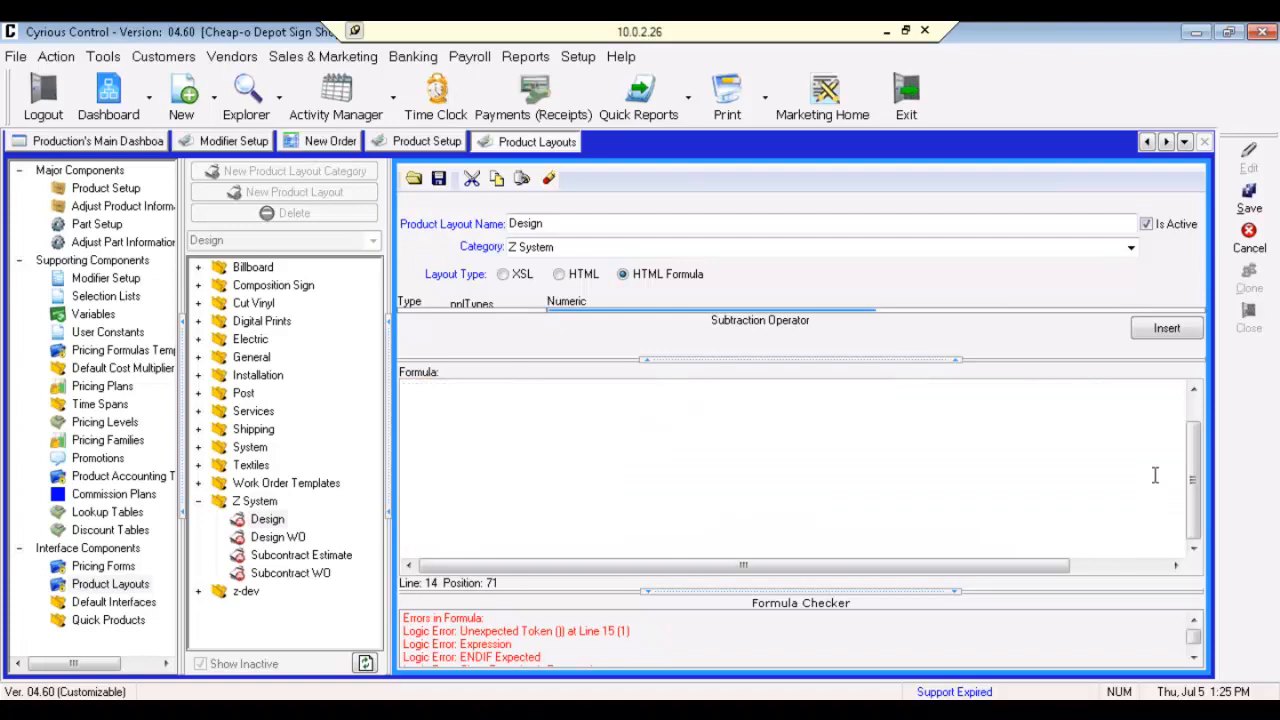
type("lay")
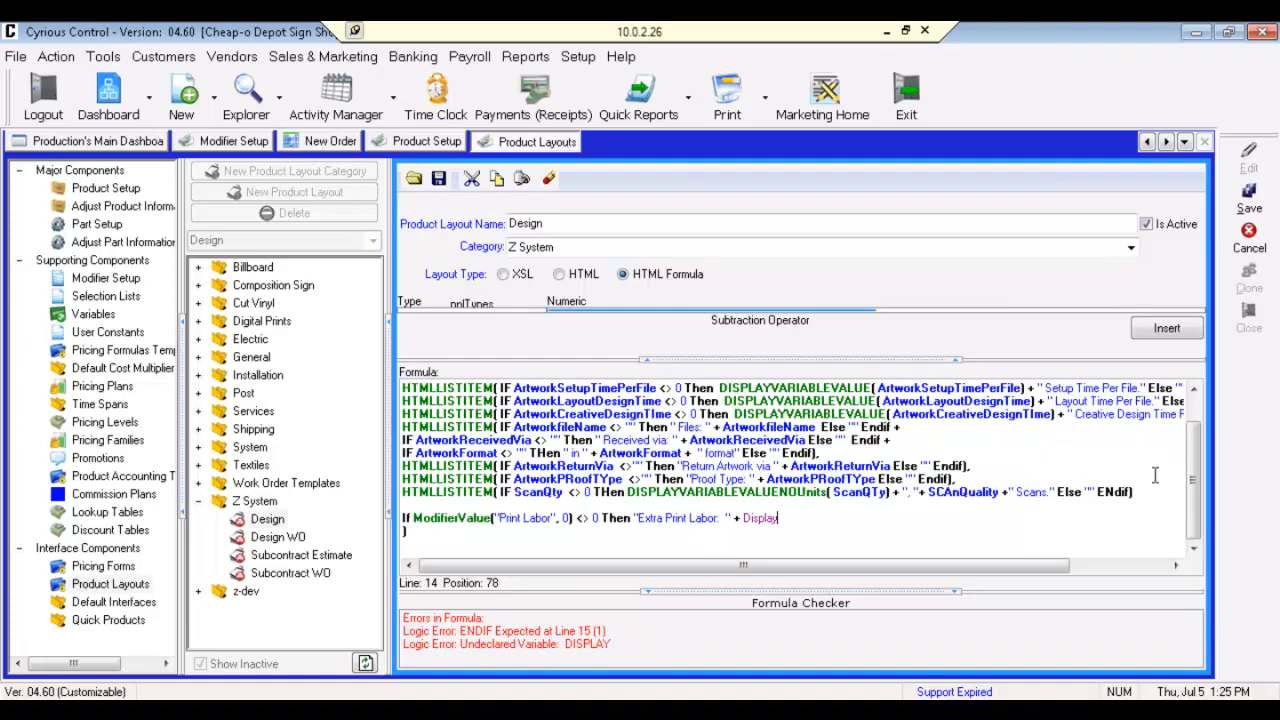
type("ModifierVa")
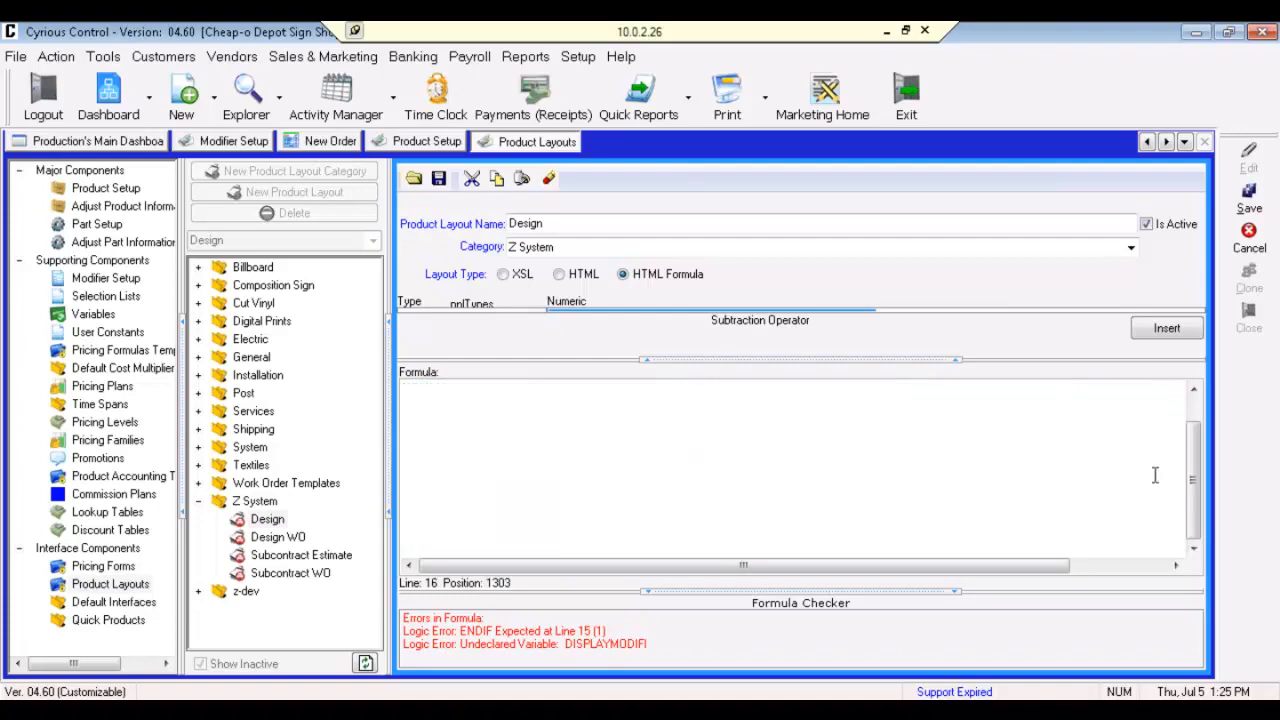
type("lue(\"Print Labor\", 0) <> 0 Then \"Extra Print Labor:  \" + DisplayModifierValue(\"Print Labor\",")
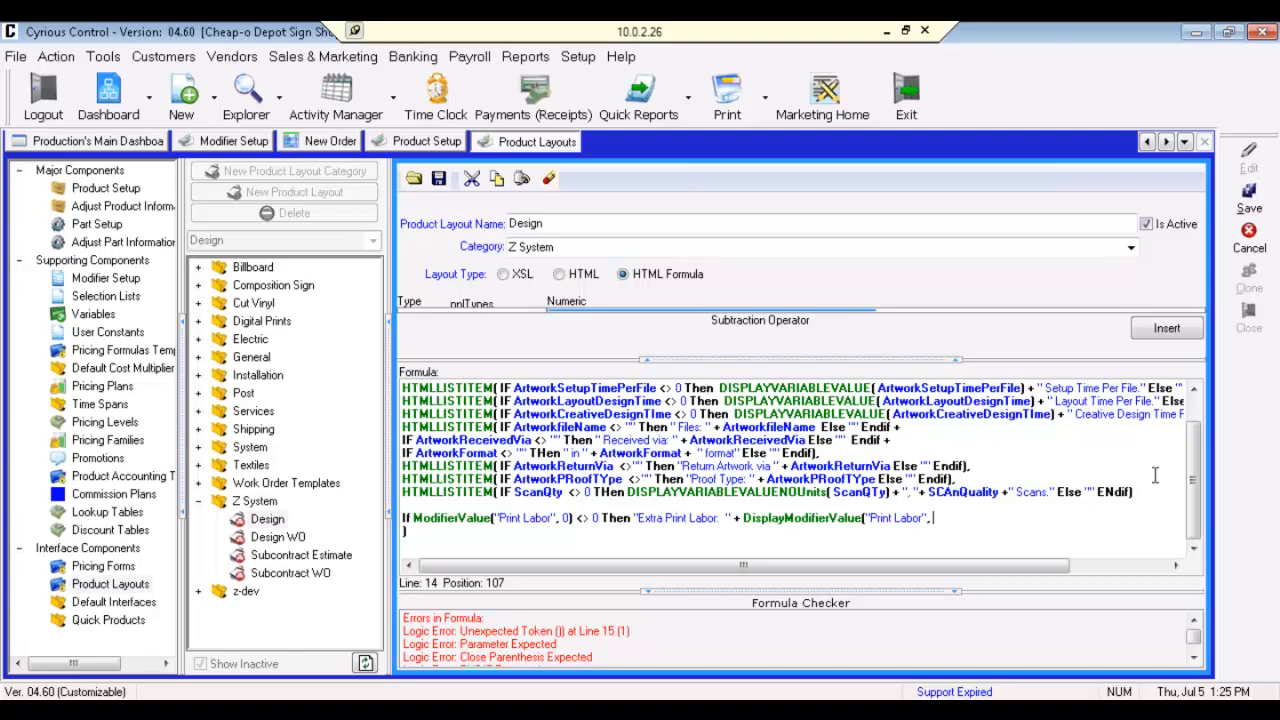
type("\"\") Else \"\"")
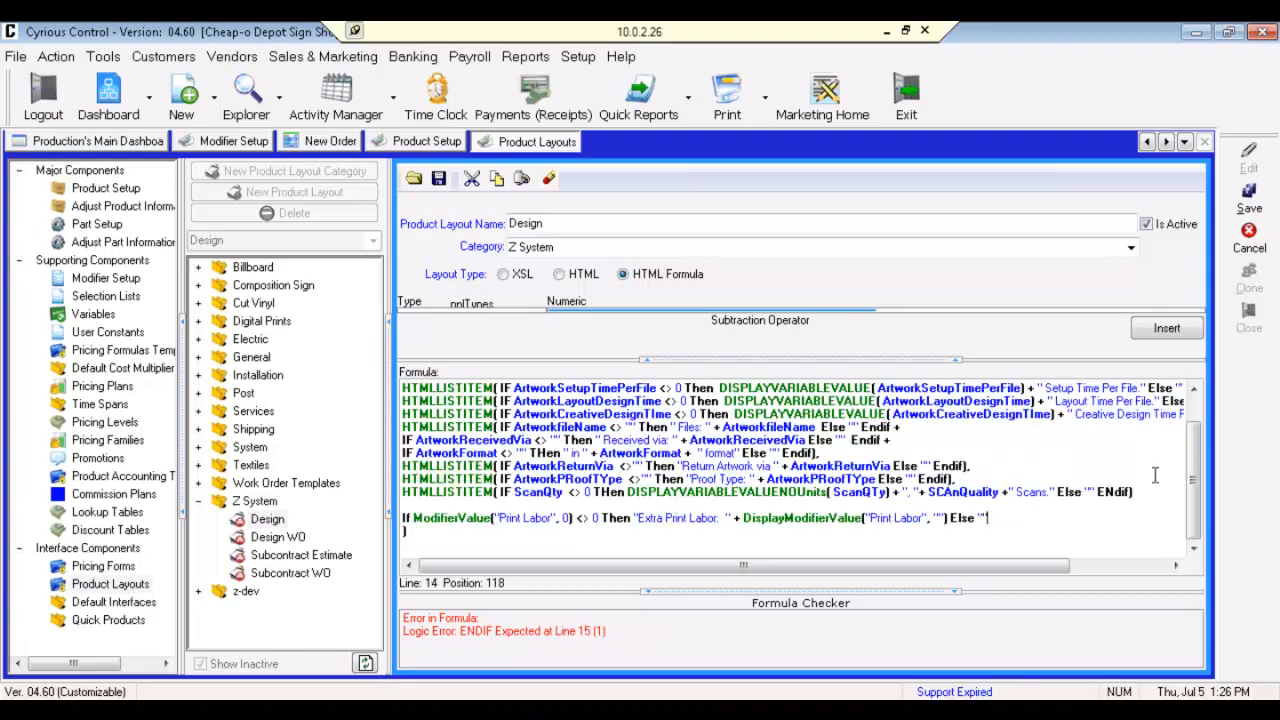
type(" Endi")
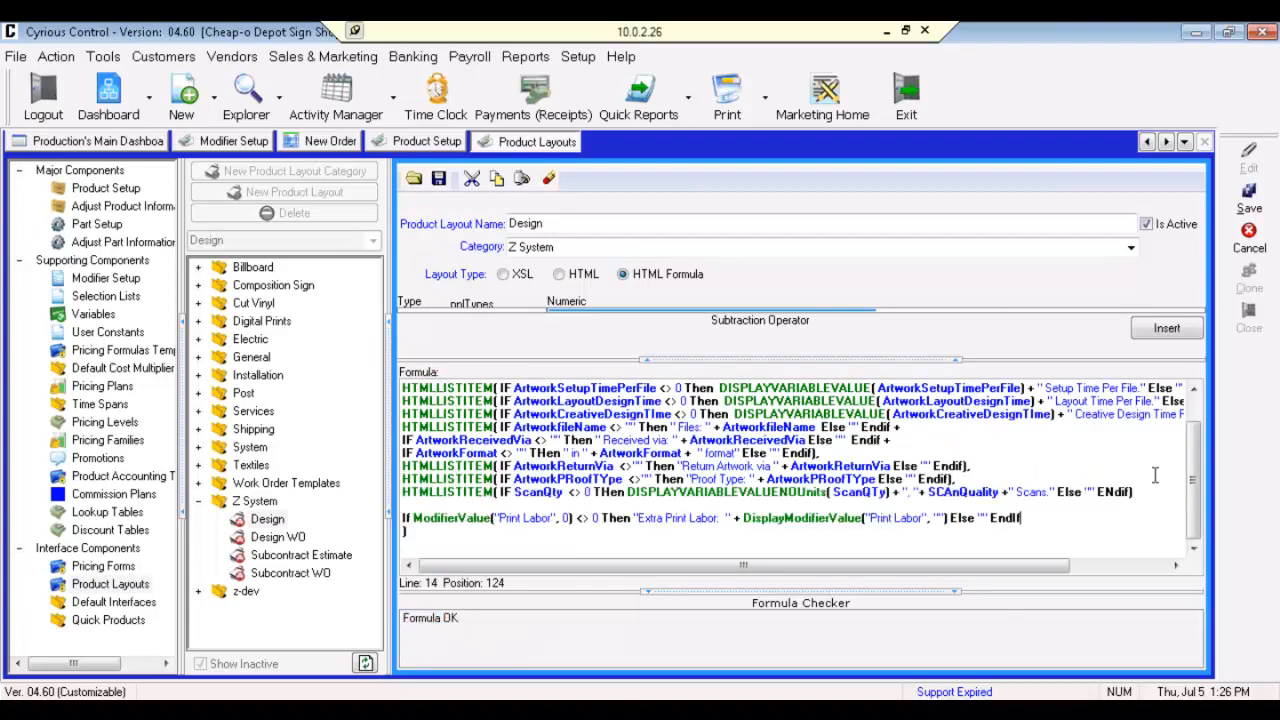
type(")")
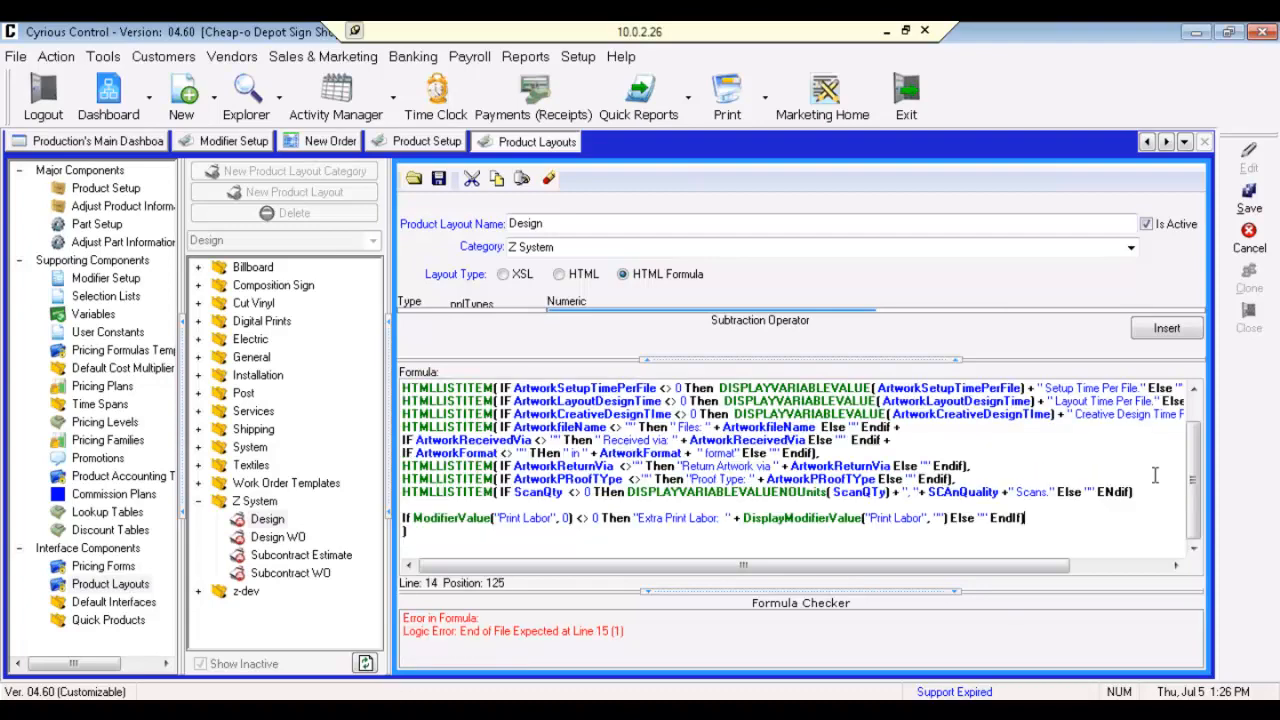
key("BackSpace")
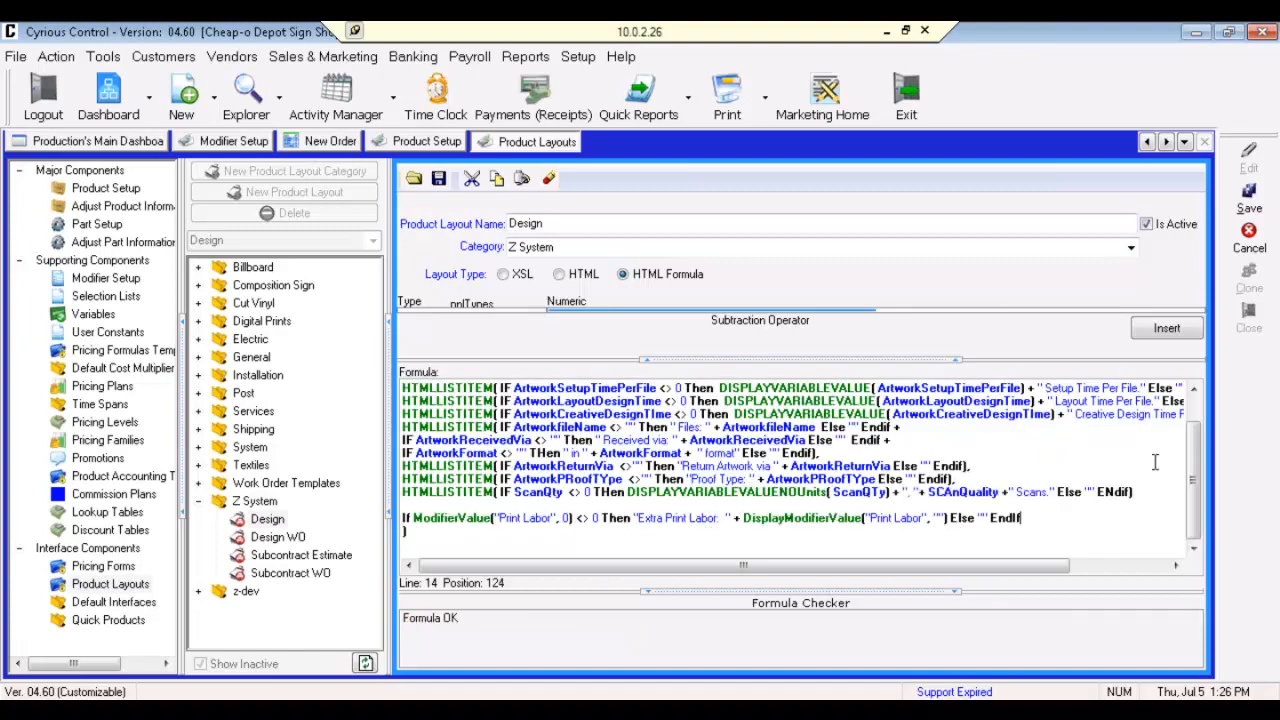
Save the Design product layout and return to the new order to check the Design line item's description.
left_click(1232, 203)
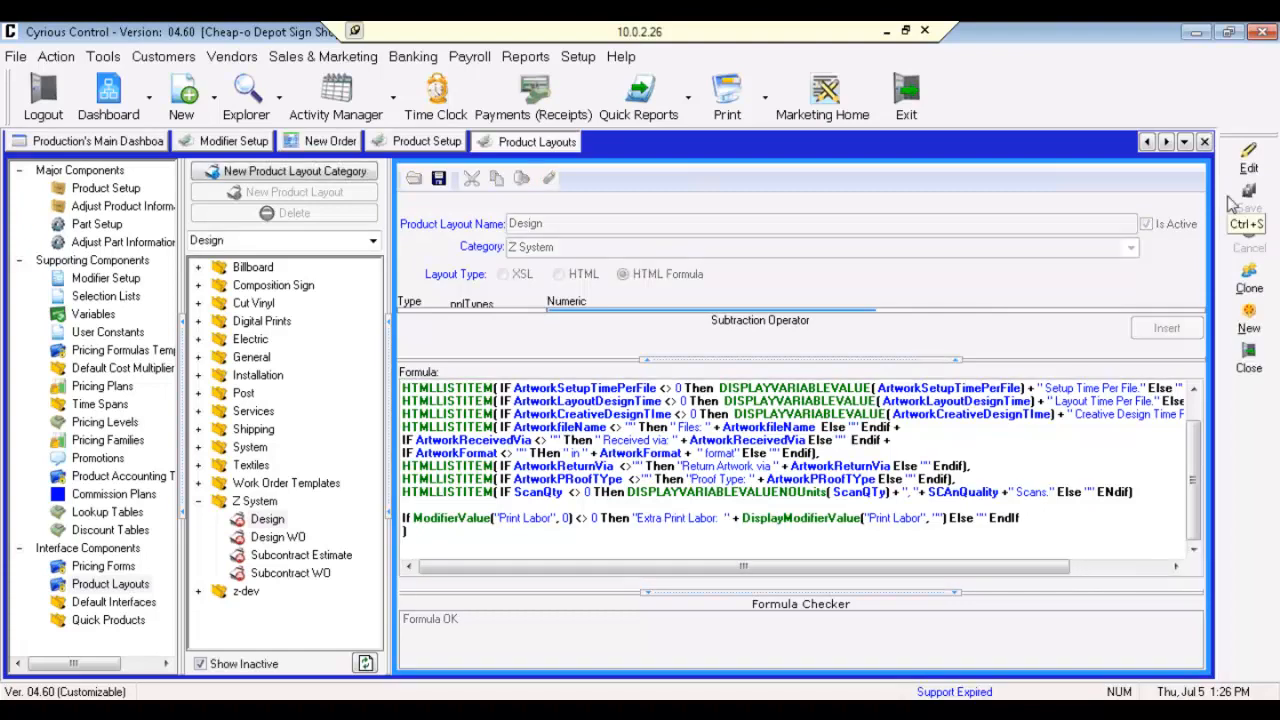
left_click(331, 142)
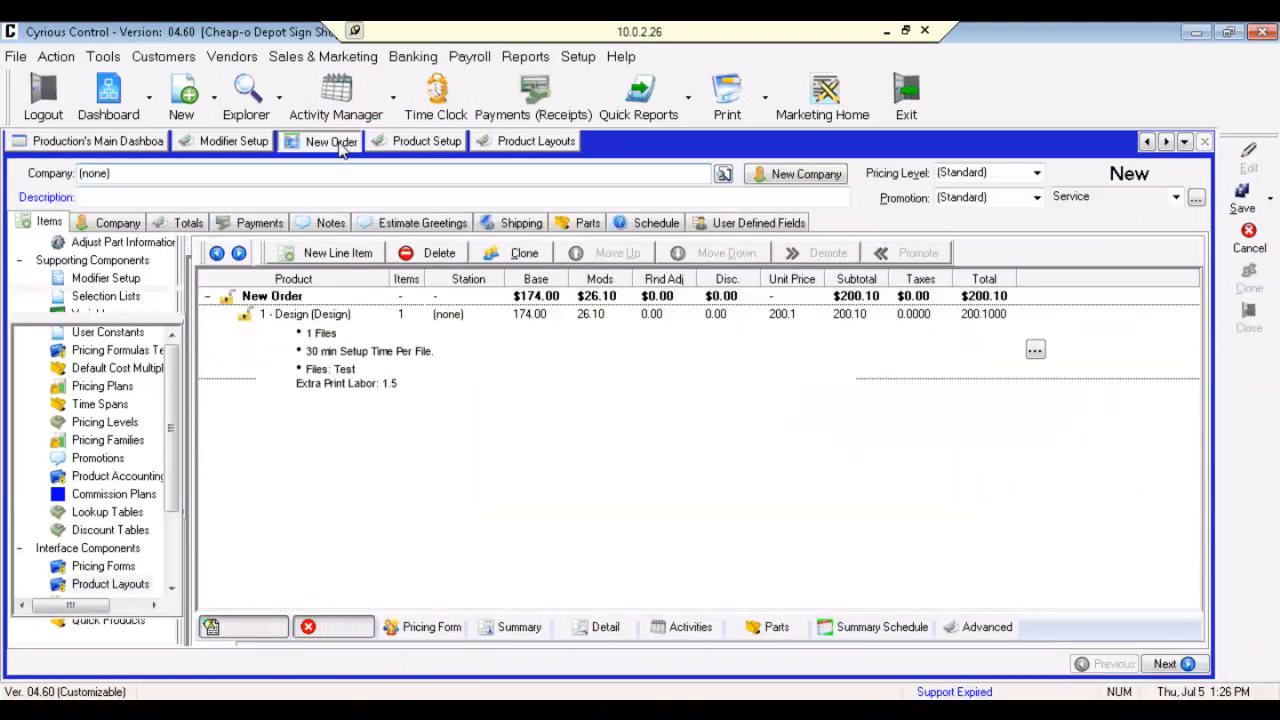